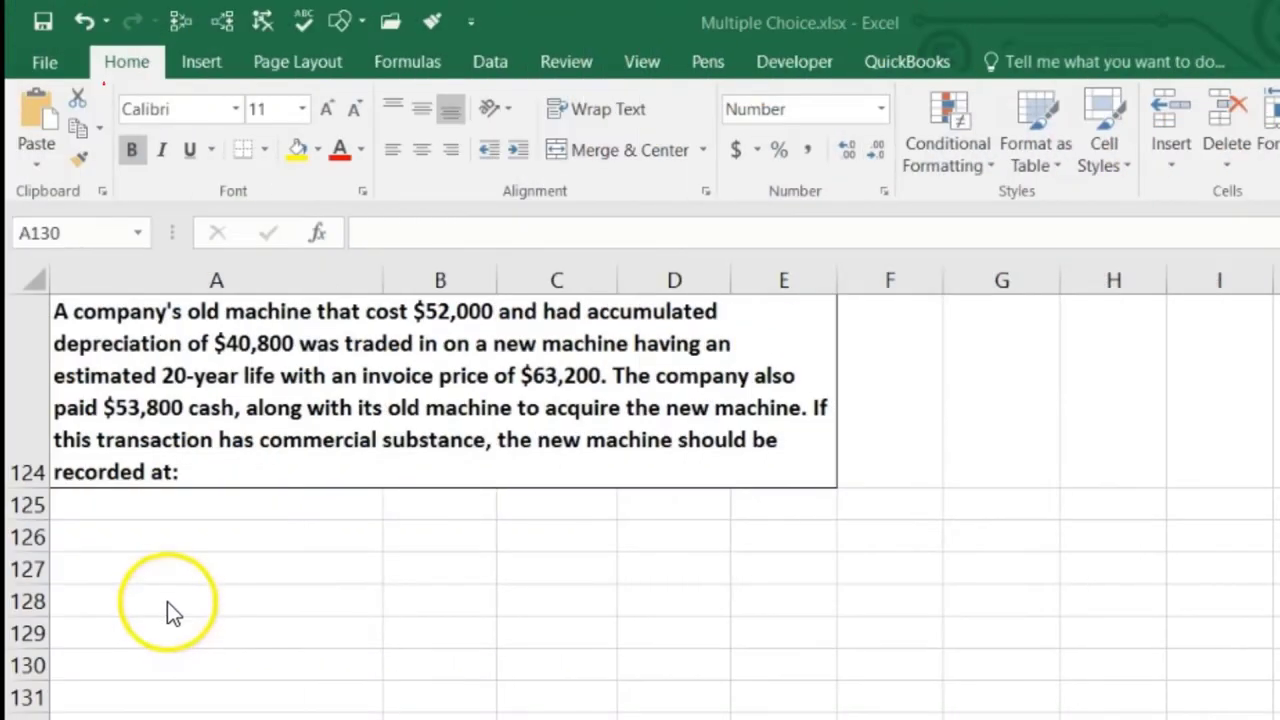
- Enter the Cash line of the journal entry in row 126, with a credit of -53800 in C126
click(162, 541)
click(162, 540)
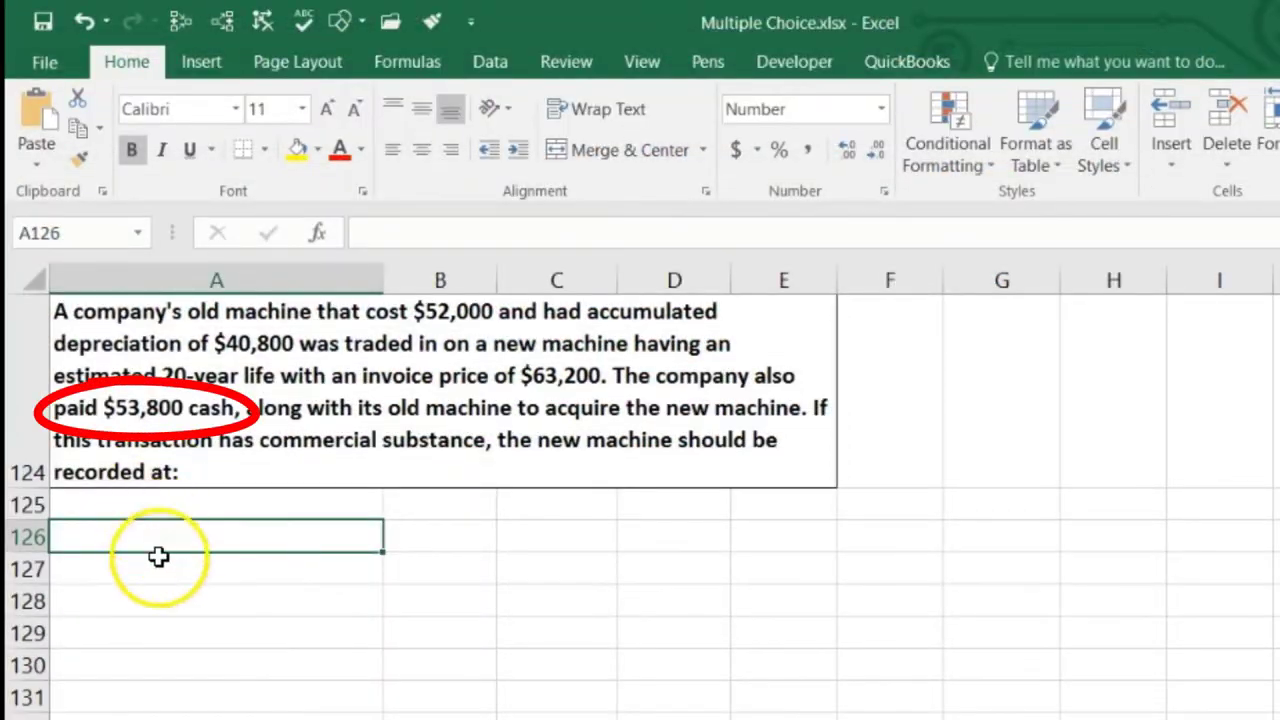
text(Cash)
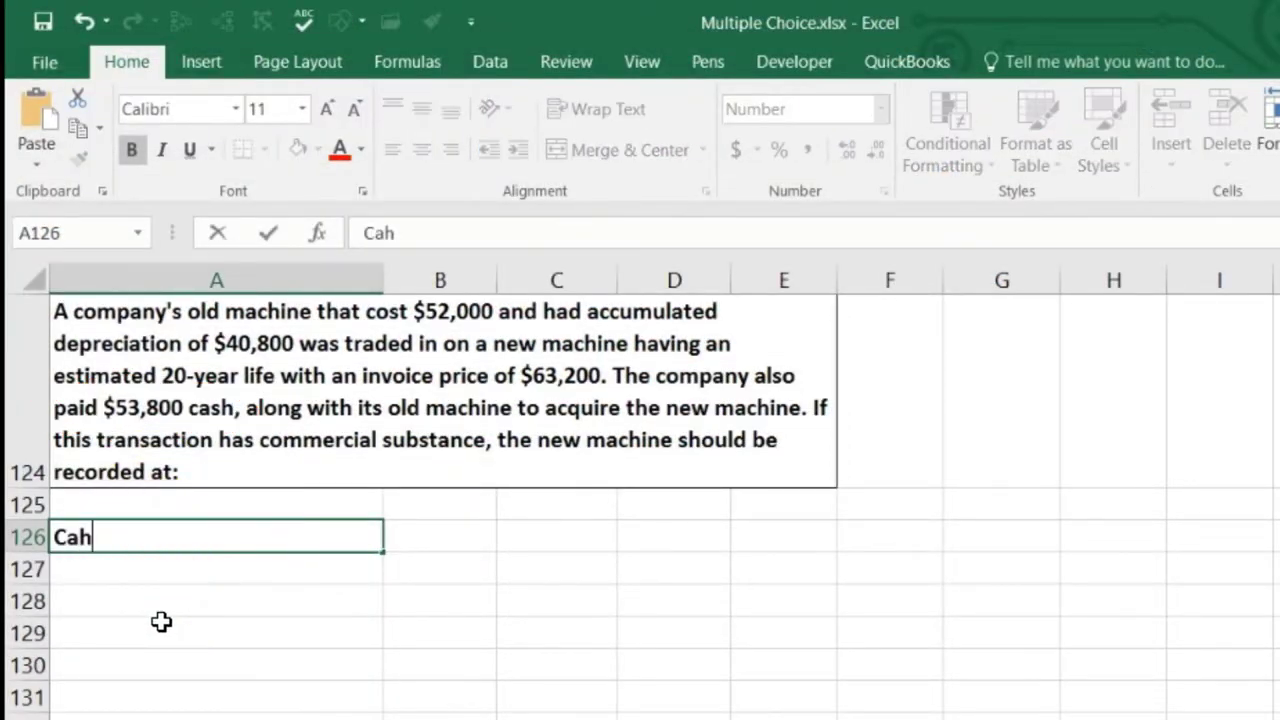
key(Tab)
key(Tab)
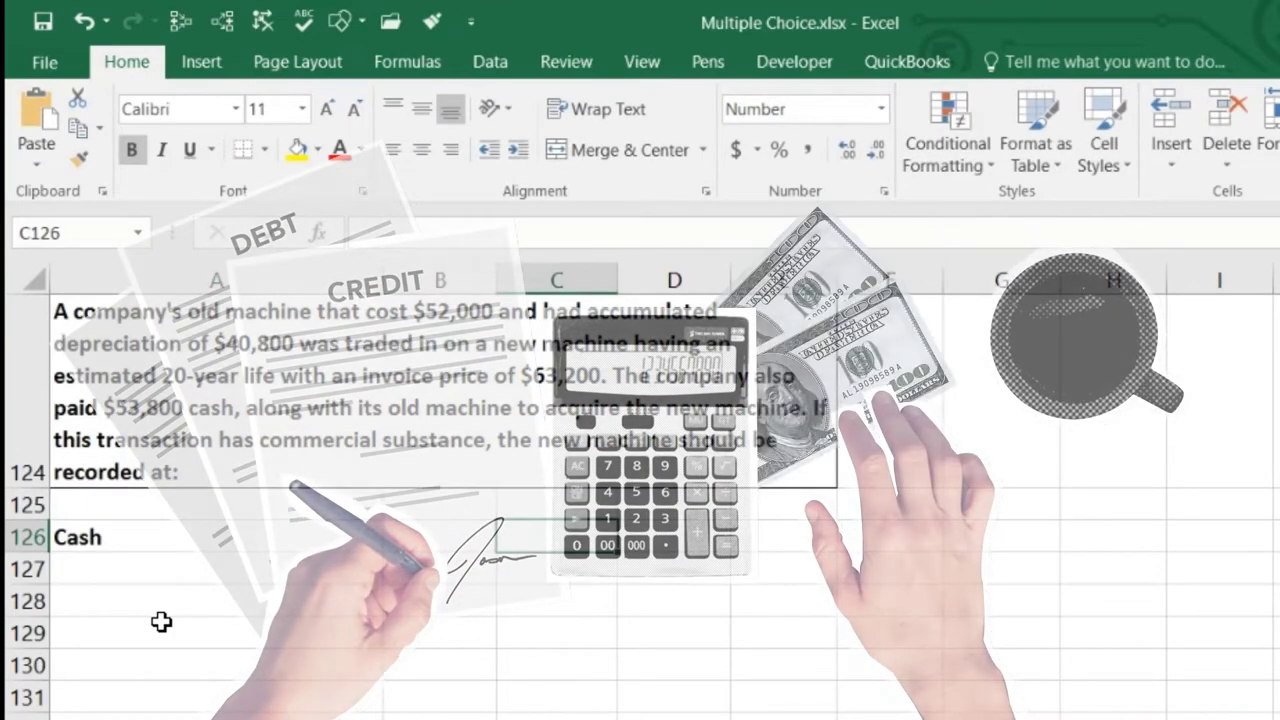
text(-)
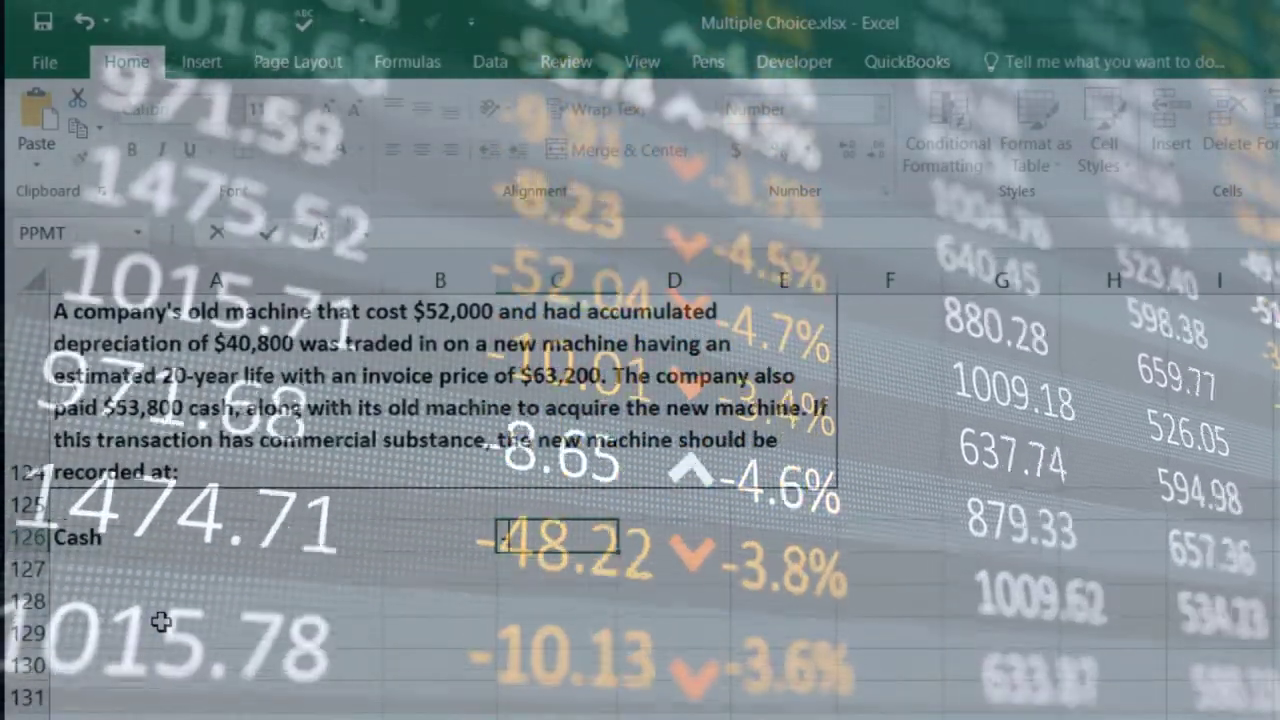
text(53800)
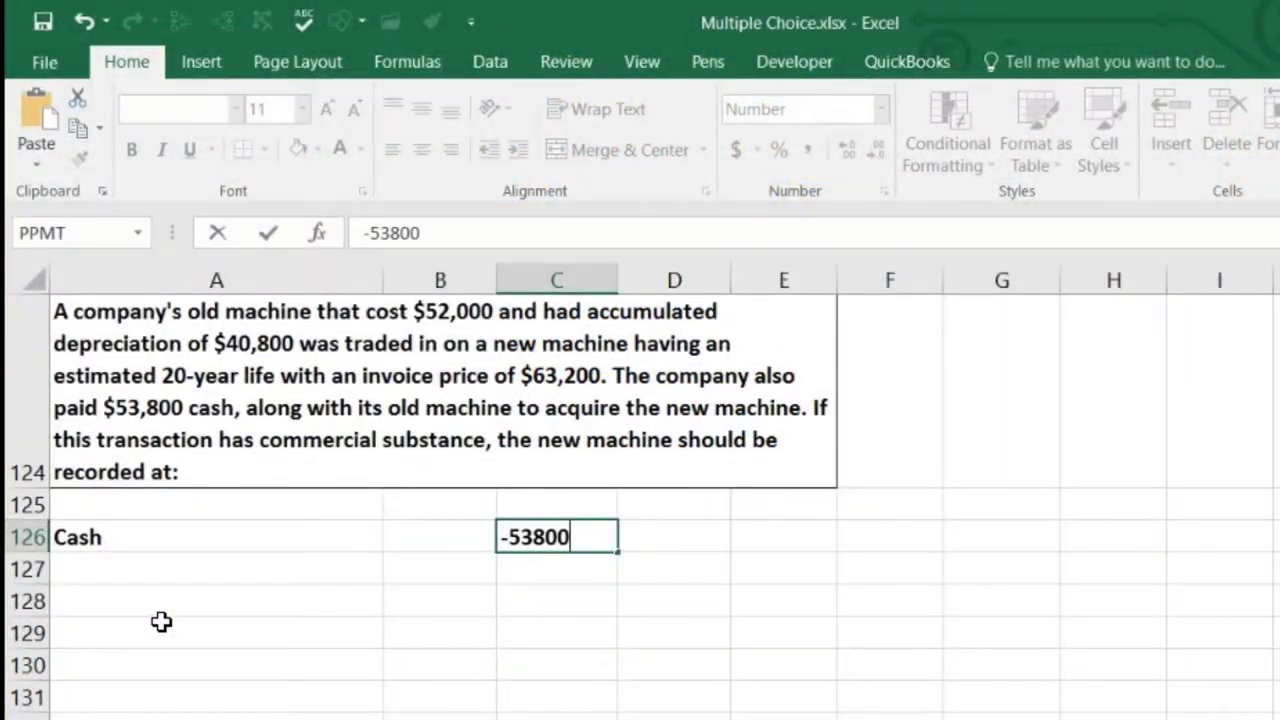
key(Return)
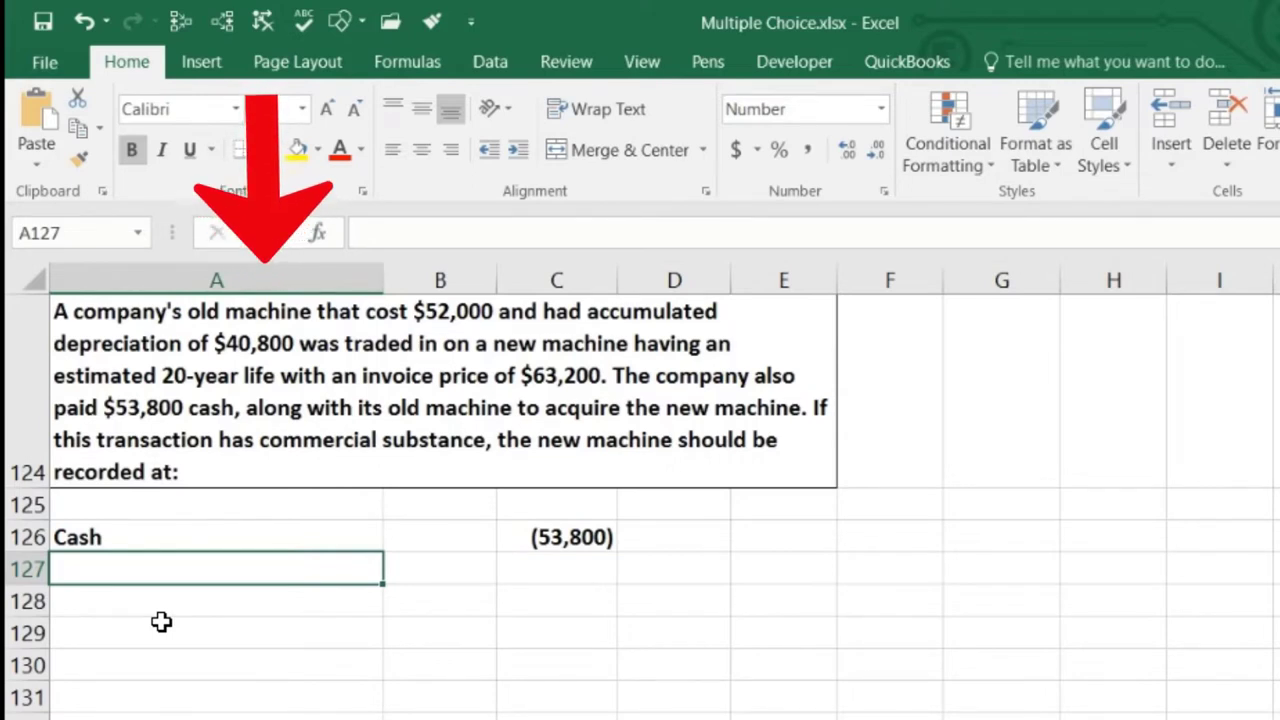
- Add the line "Old machine" in A127 with a credit of -52000 in C127
text(Mac)
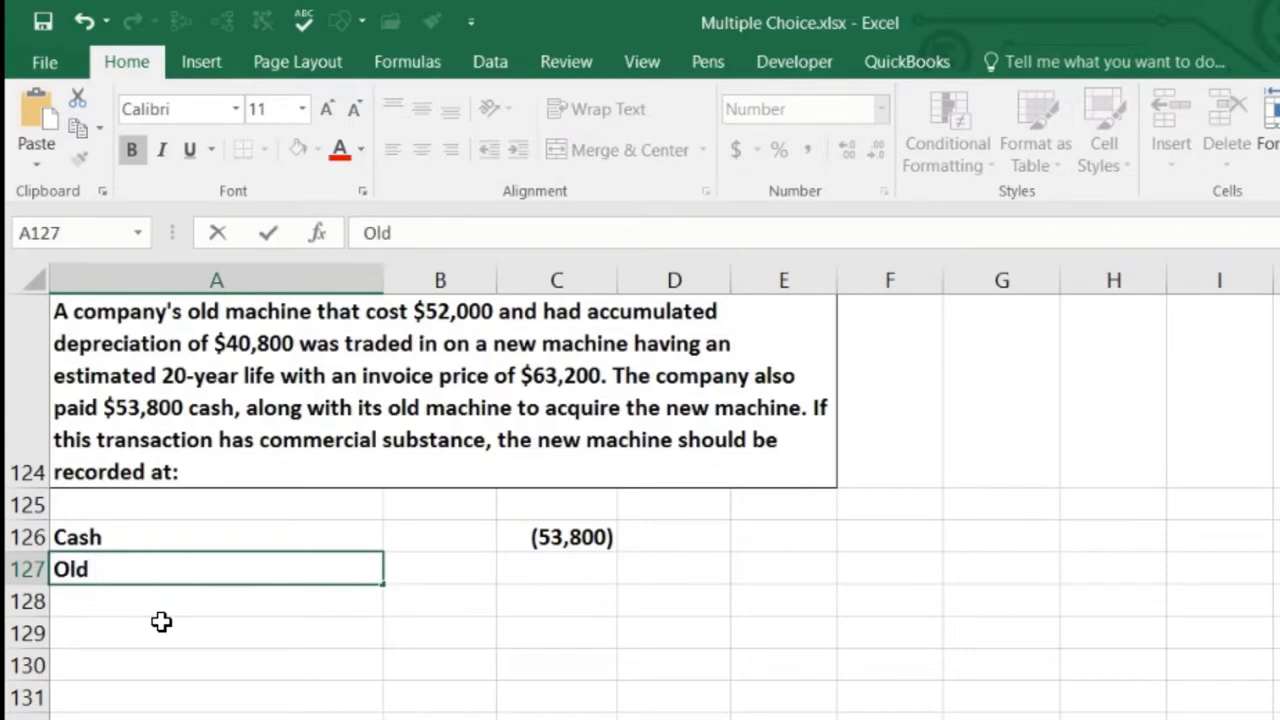
text(hine)
key(Tab)
key(Tab)
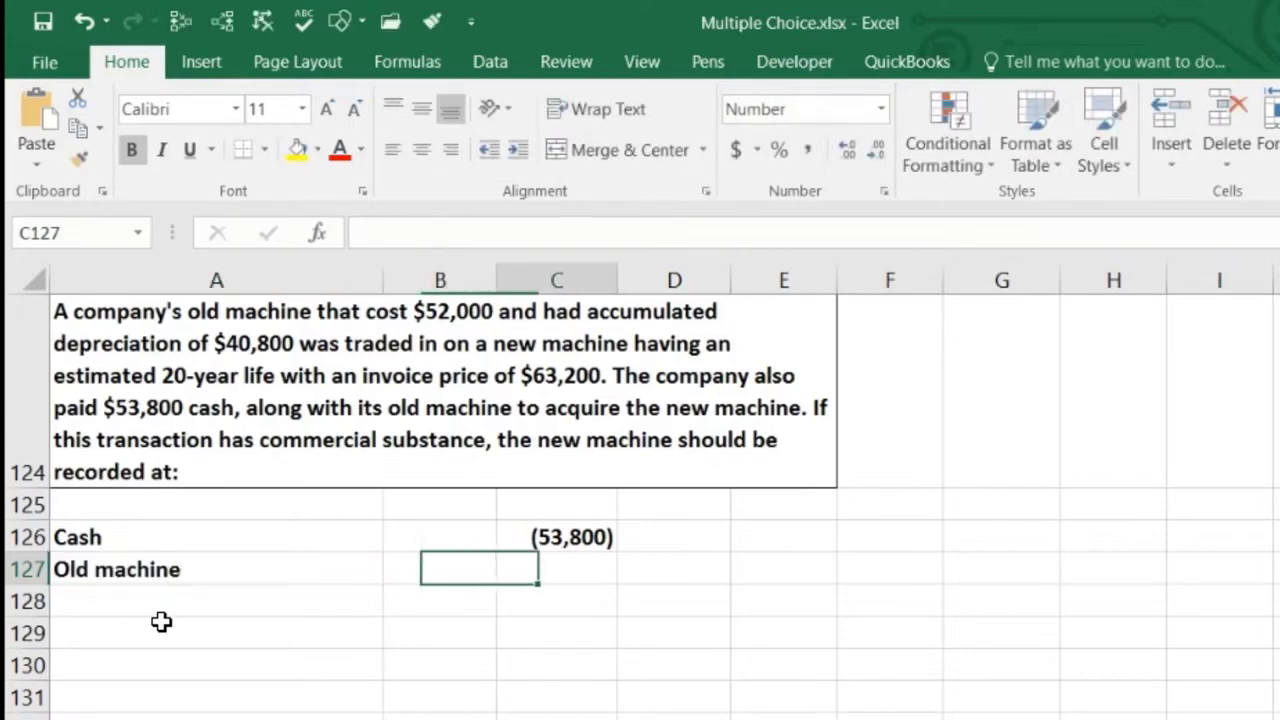
text(-52000)
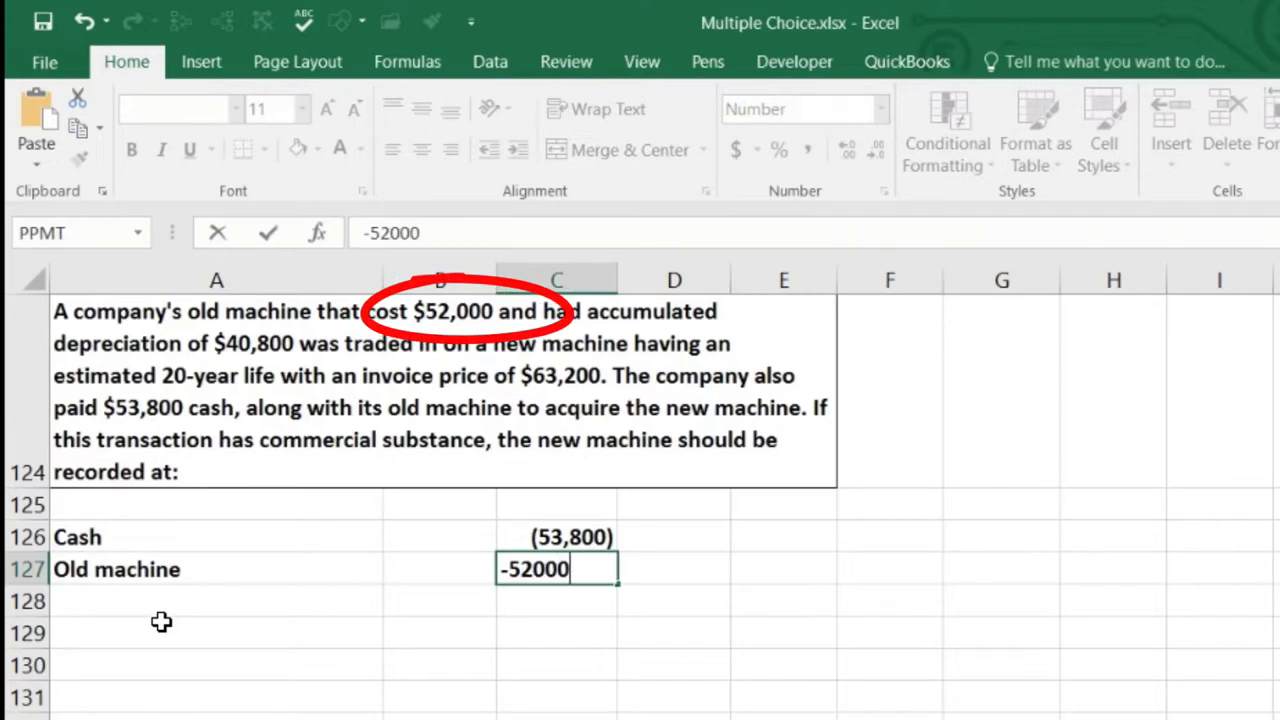
key(Return)
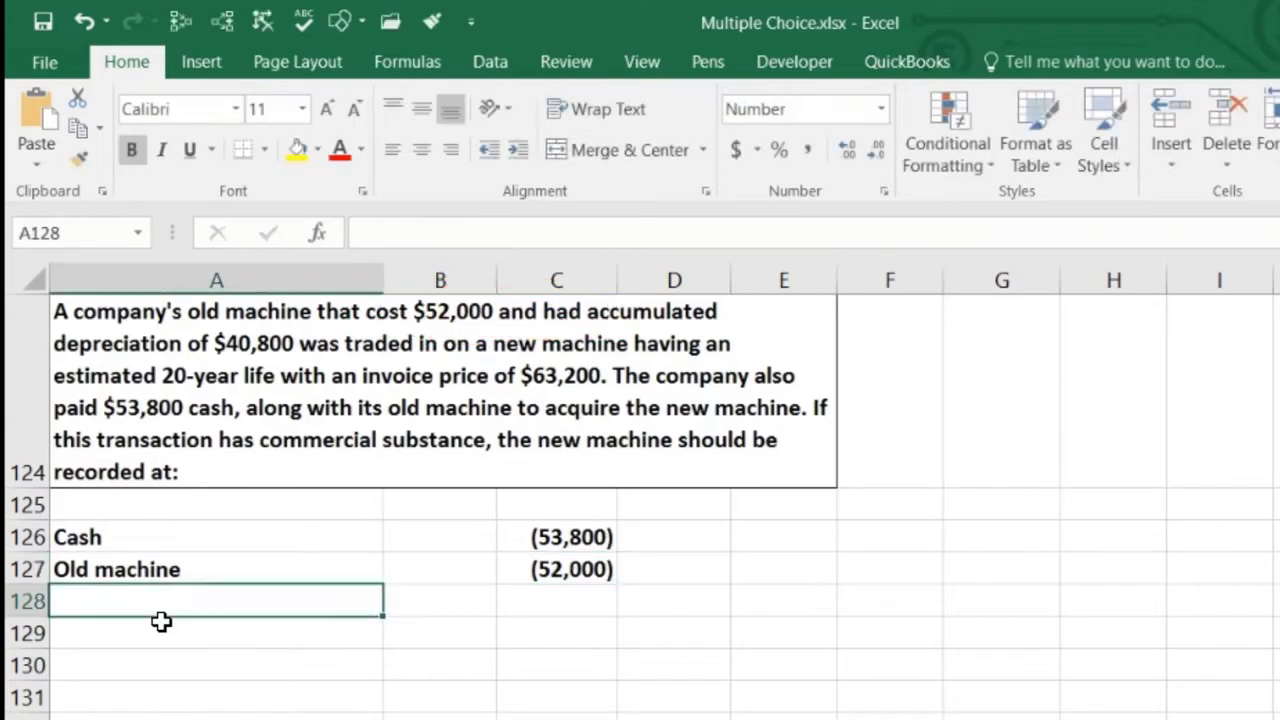
- Add the line "Acc depre old machine" in A128 with a debit of 40800 in B128, and check the old machine's net amount
text(Acc depre old machin)
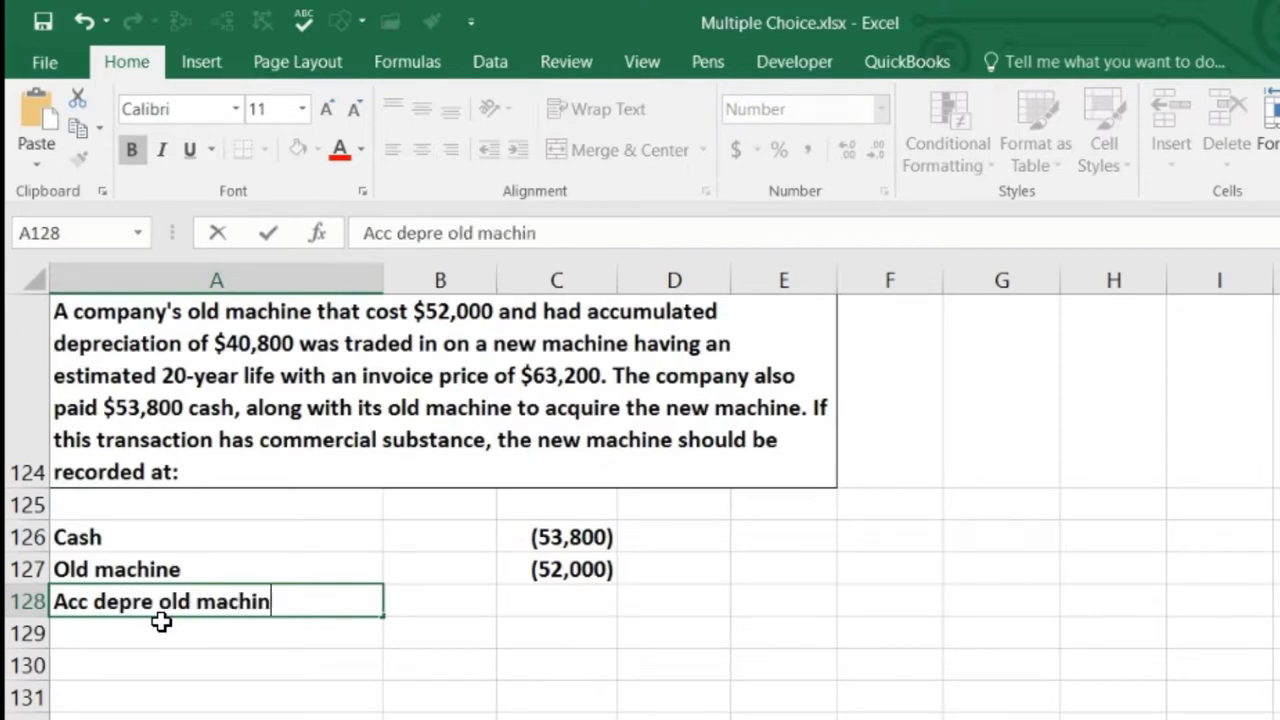
text(e)
key(Tab)
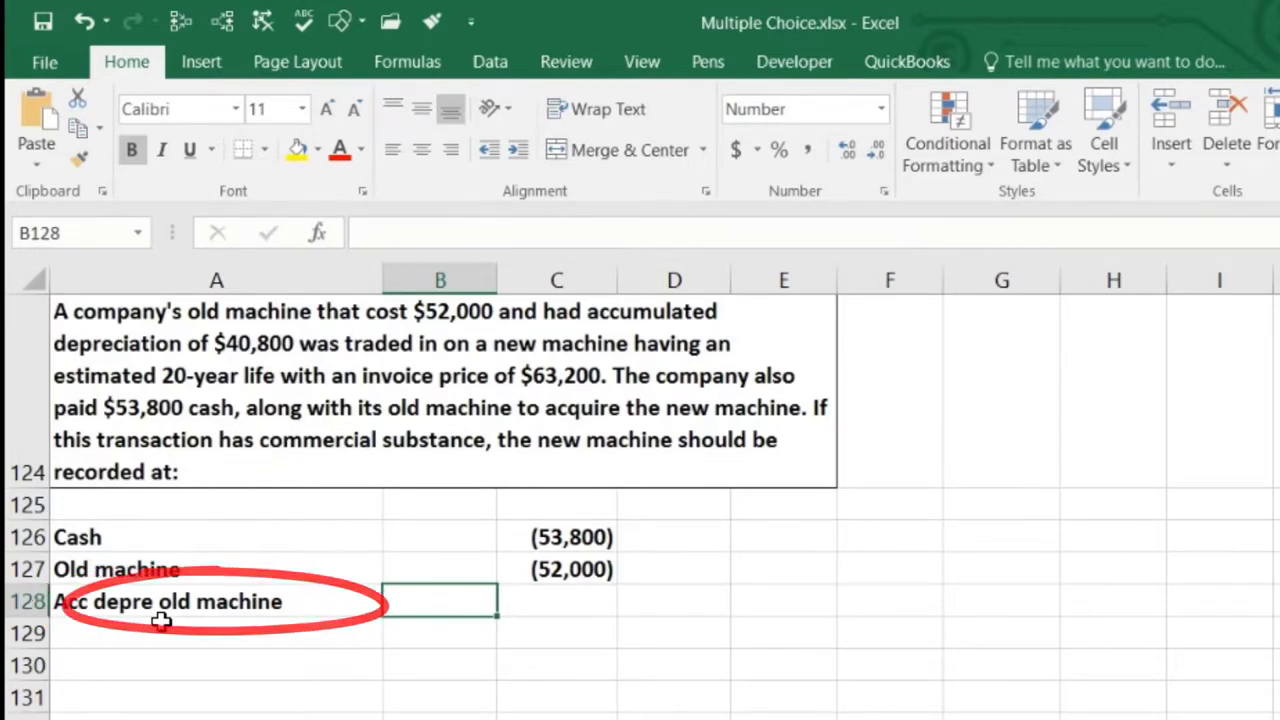
text(40800)
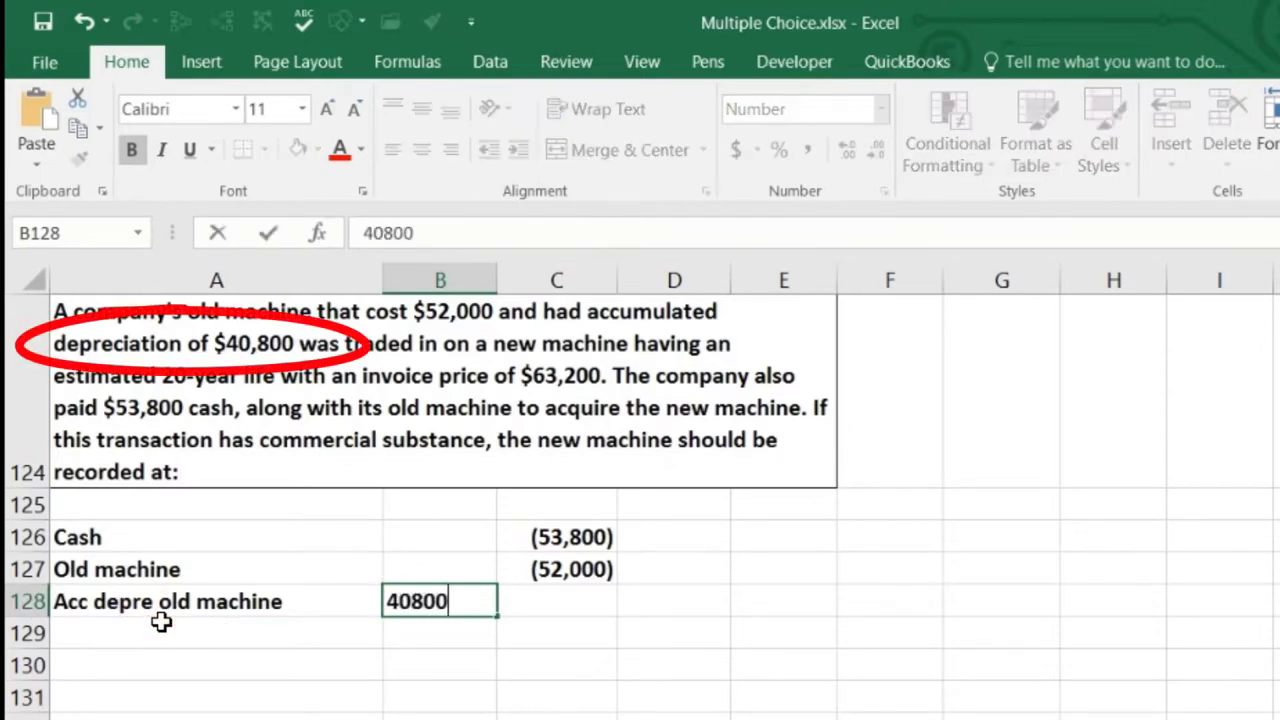
key(Return)
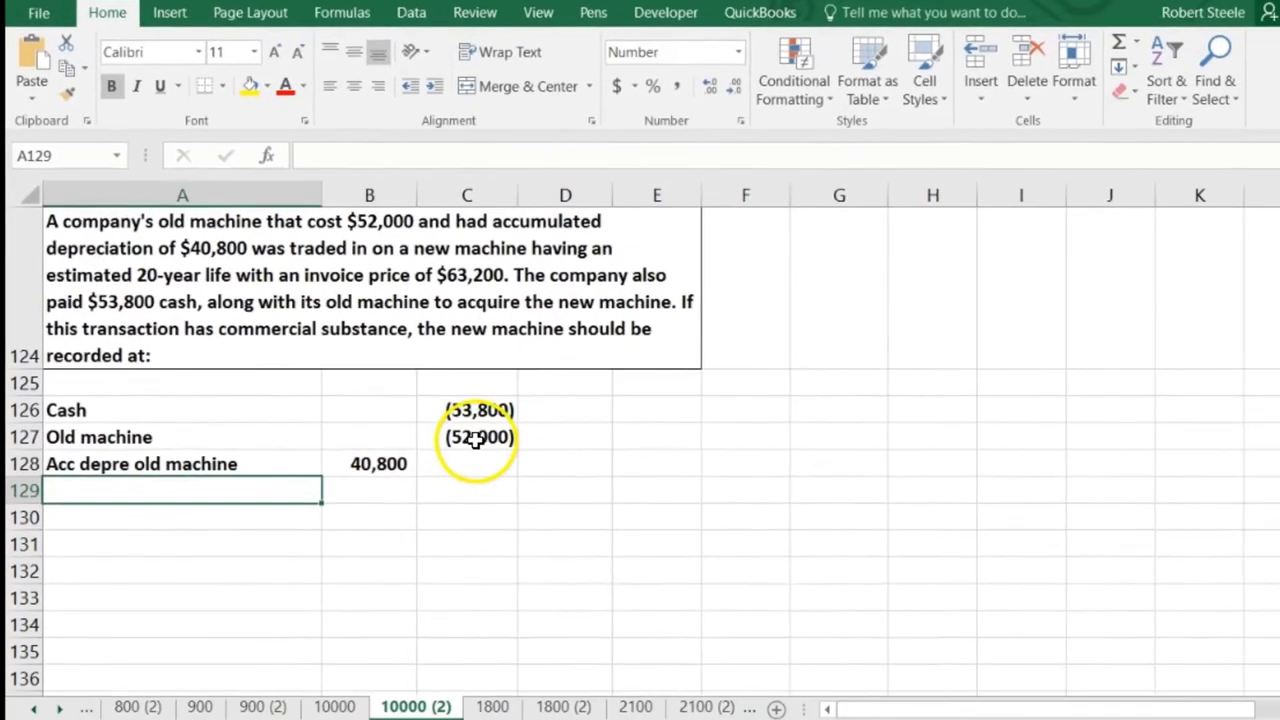
drag(475, 440, 388, 448)
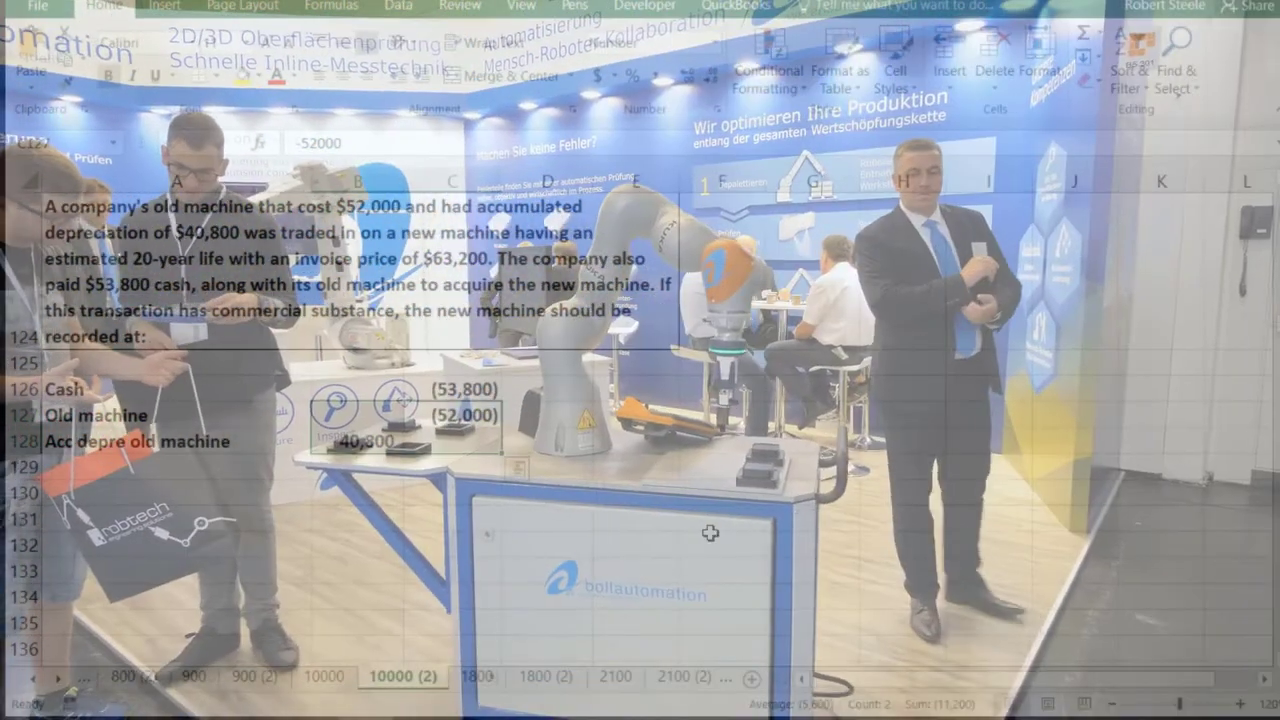
- Add the line "New machine" in A129 with a debit of 63200 in B129
click(137, 468)
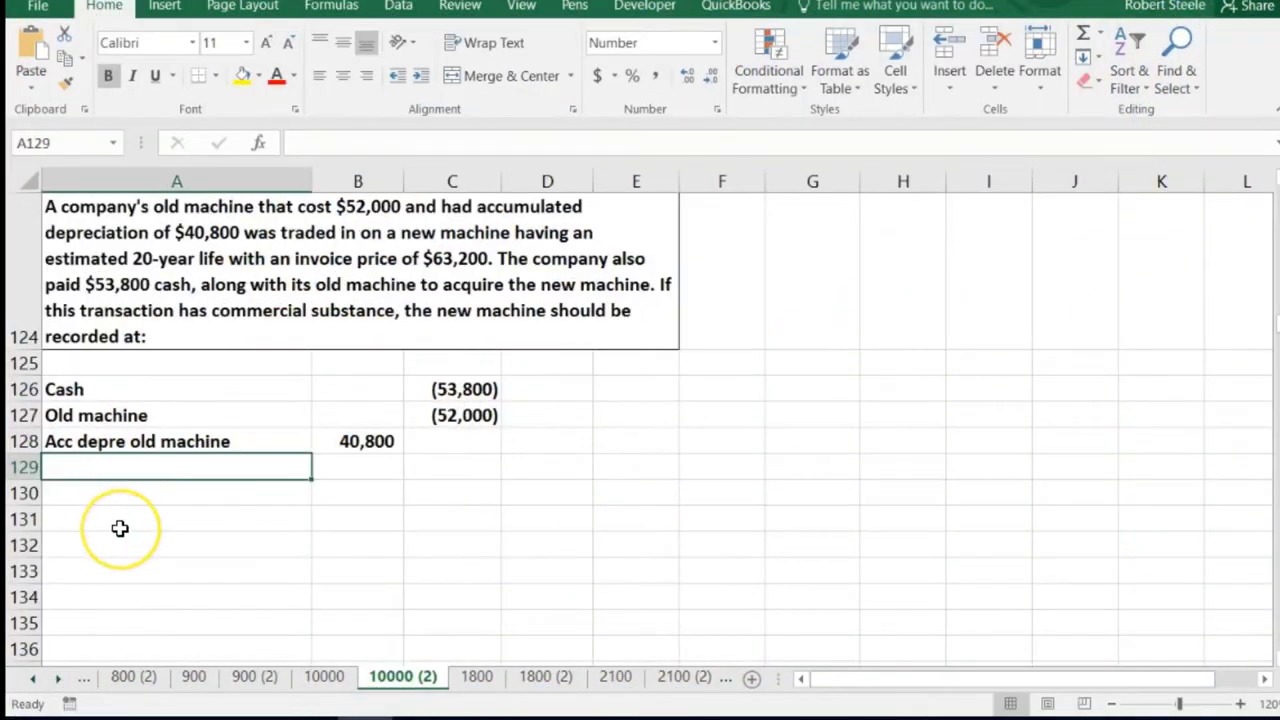
text(New)
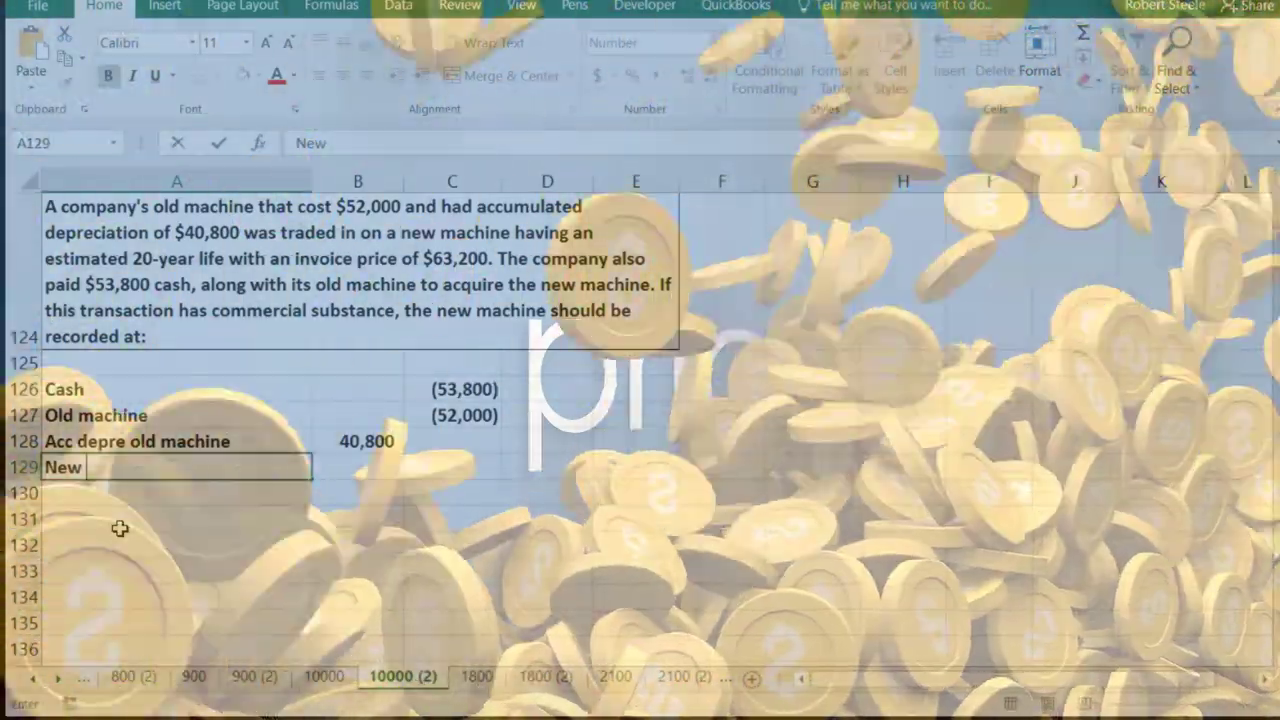
text( ma)
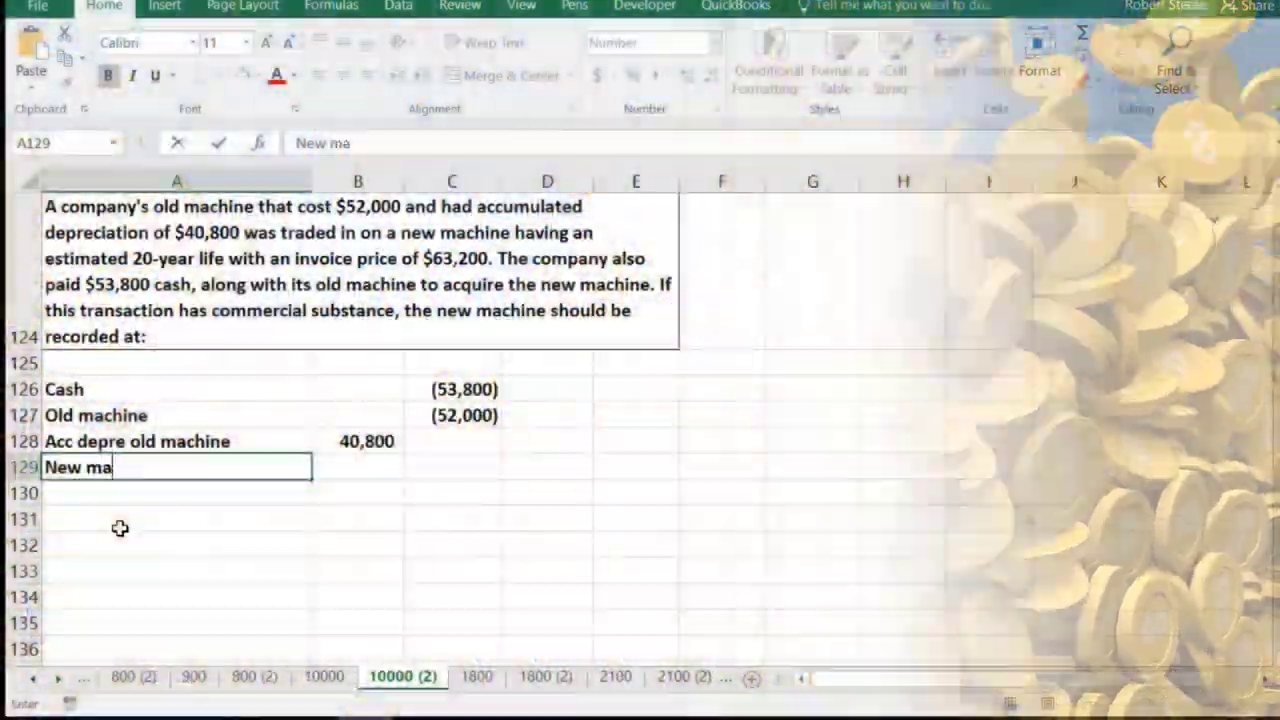
text(chn)
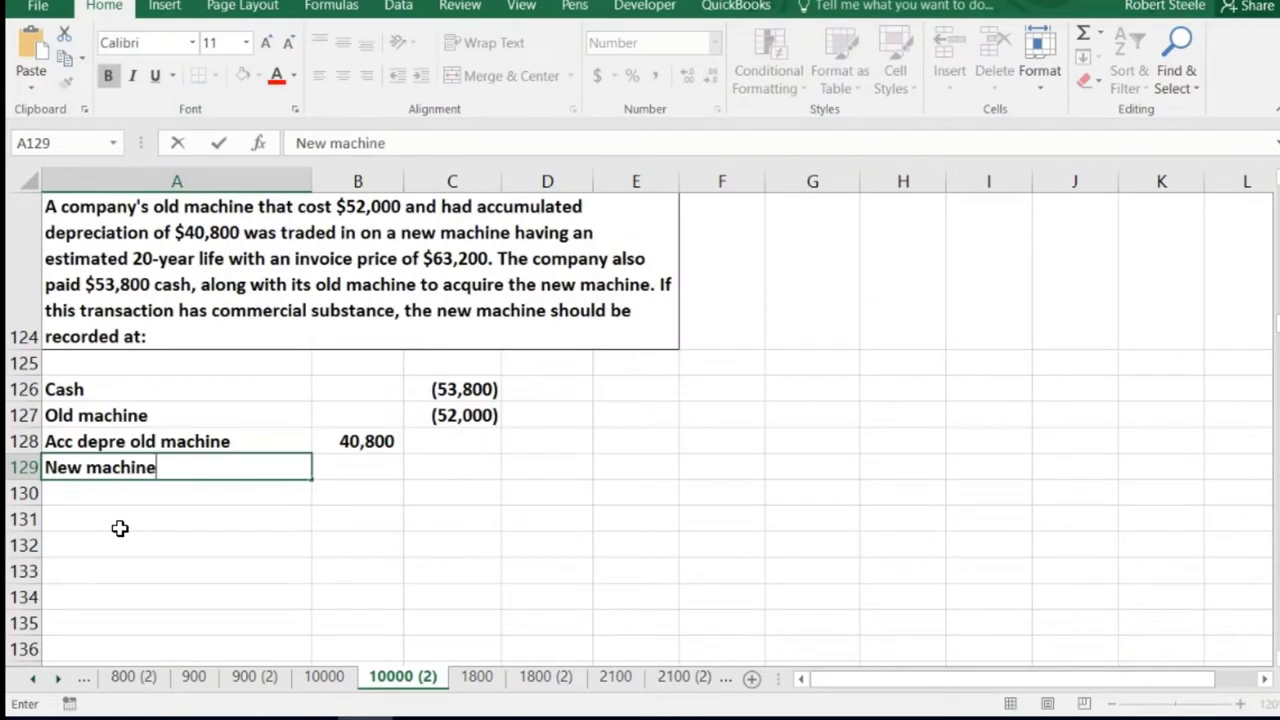
key(Tab)
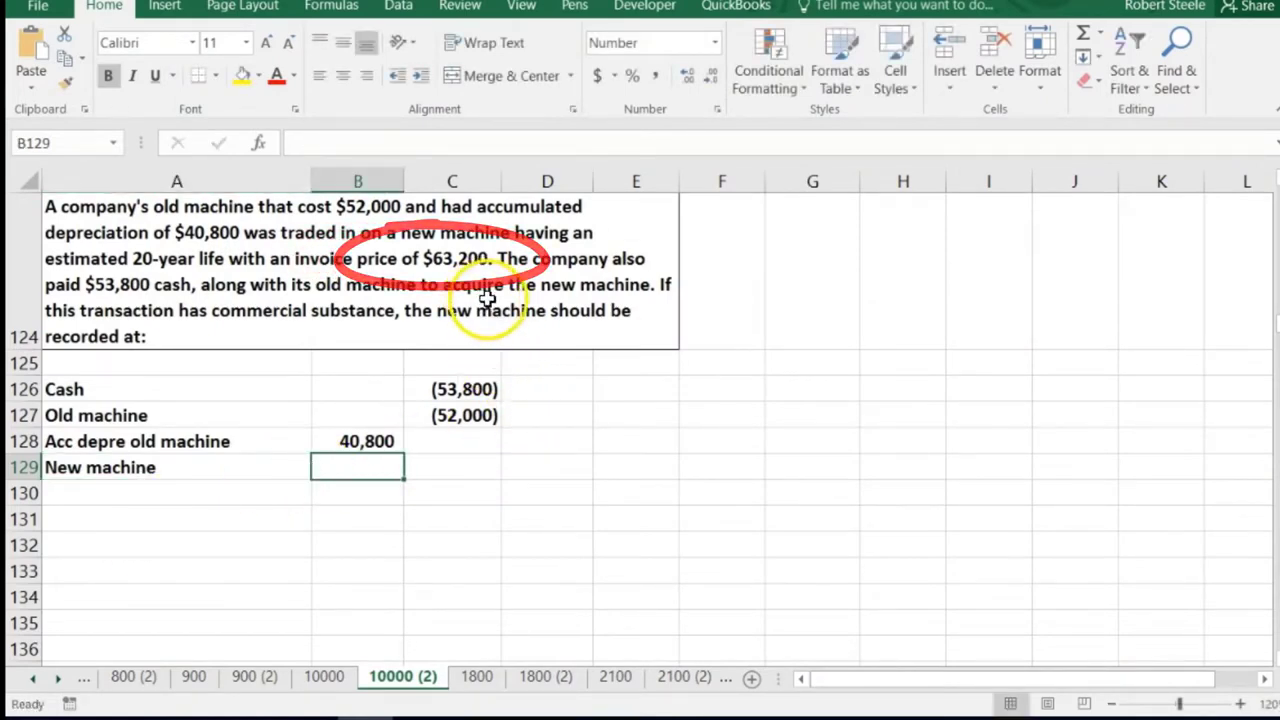
text(63,200)
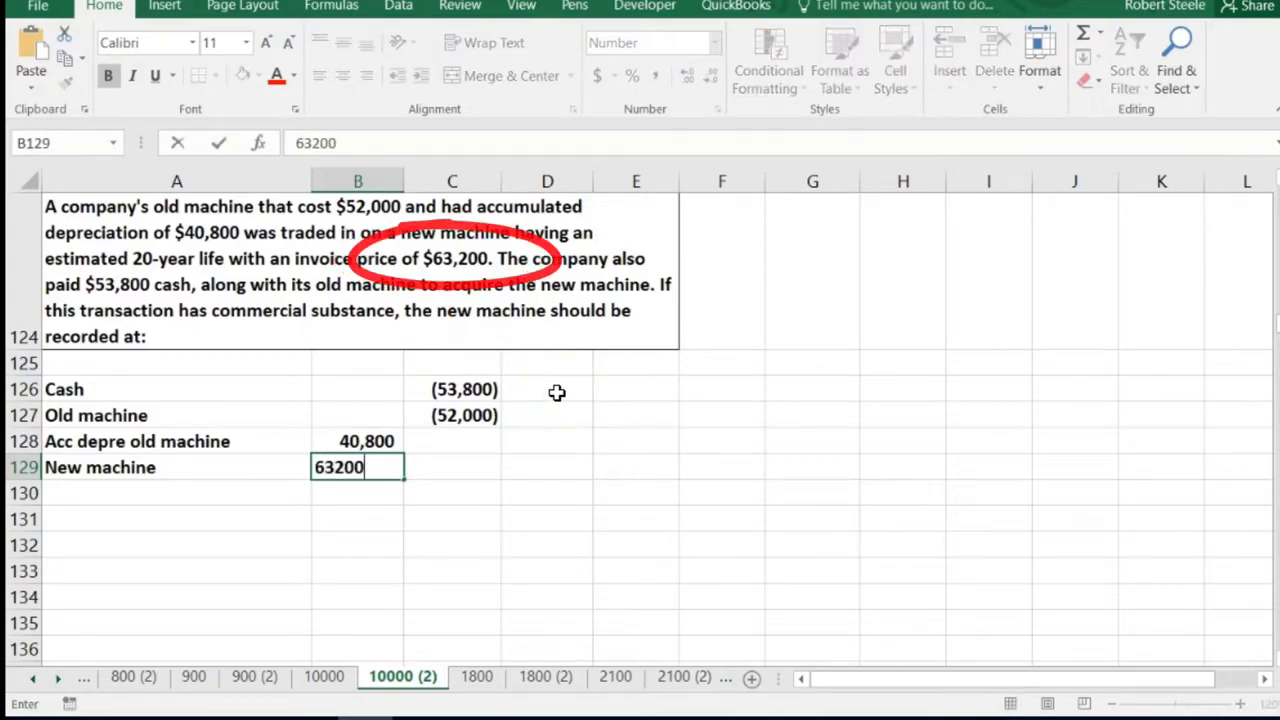
key(Return)
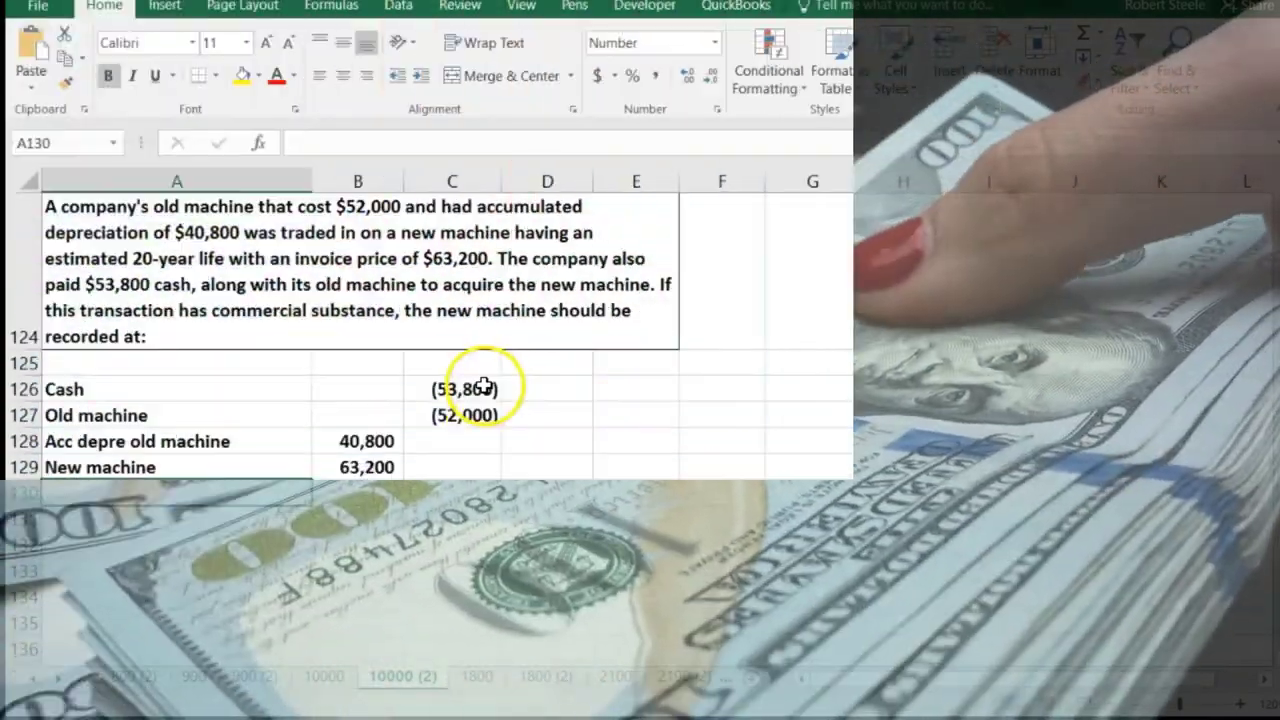
- Review the cash and old machine amounts, and total the debit column in B132 with a SUM of the cells above
click(484, 388)
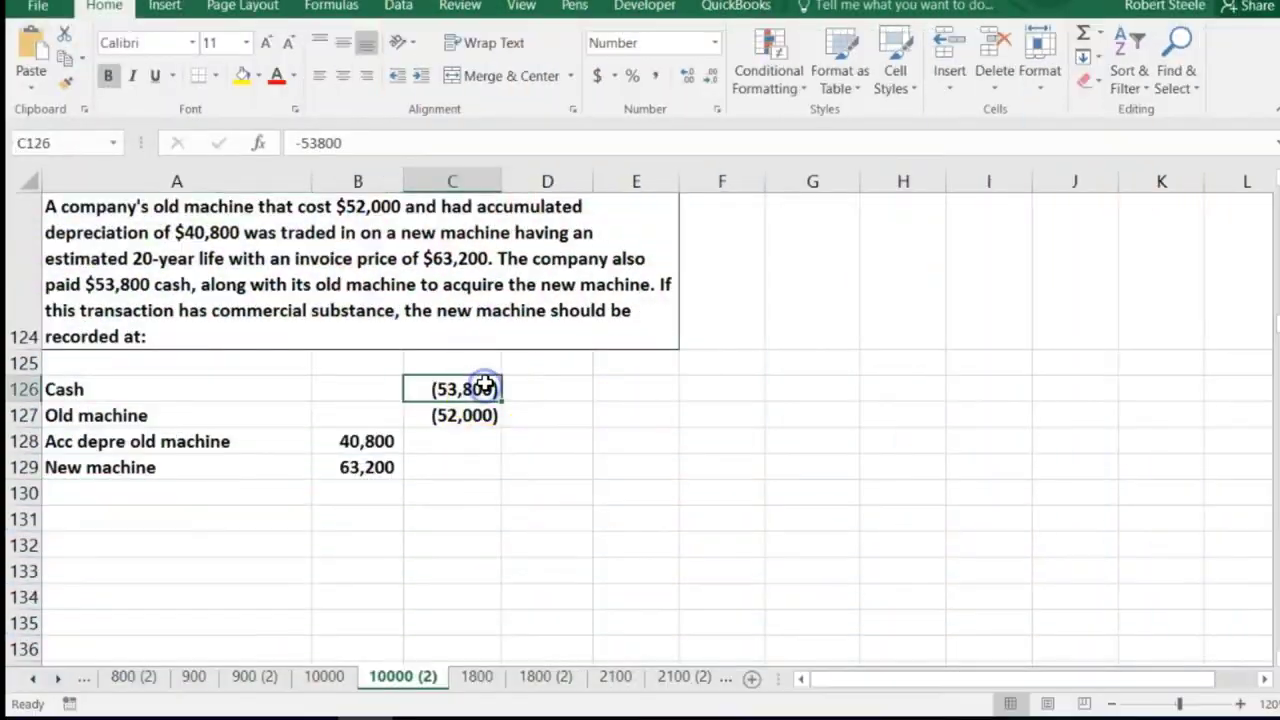
drag(380, 418, 440, 440)
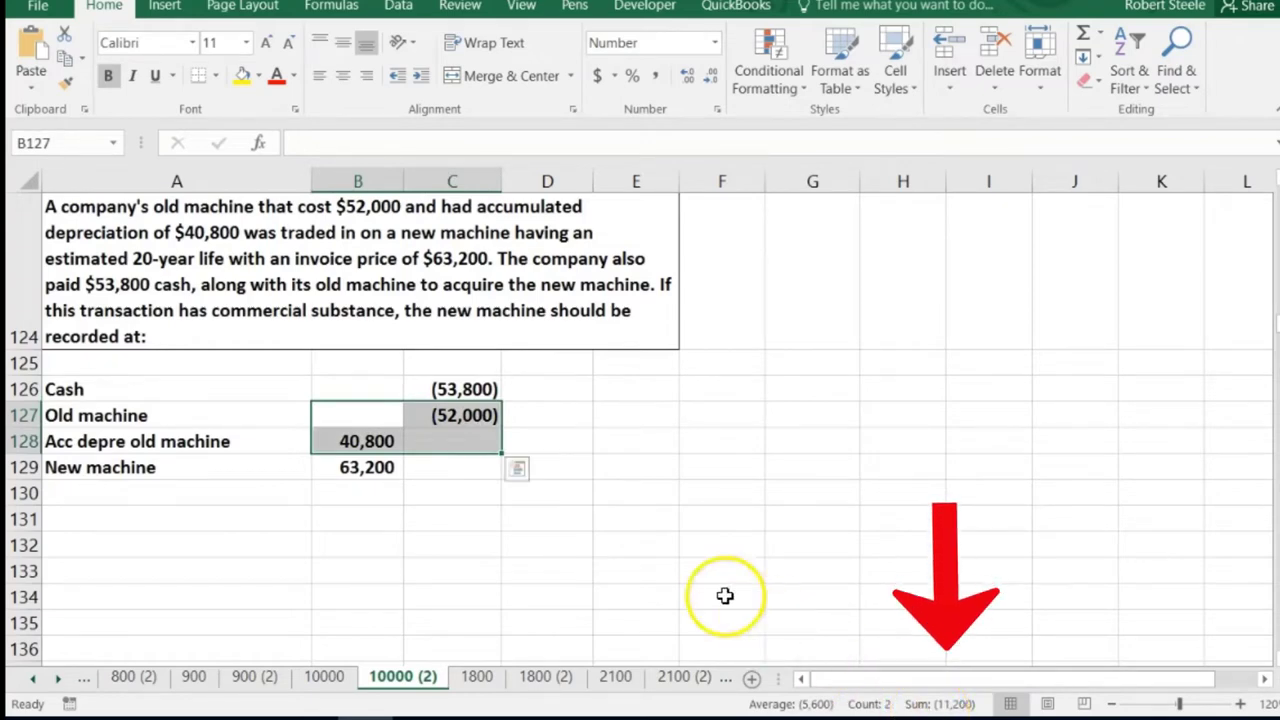
click(349, 539)
text(=sum()
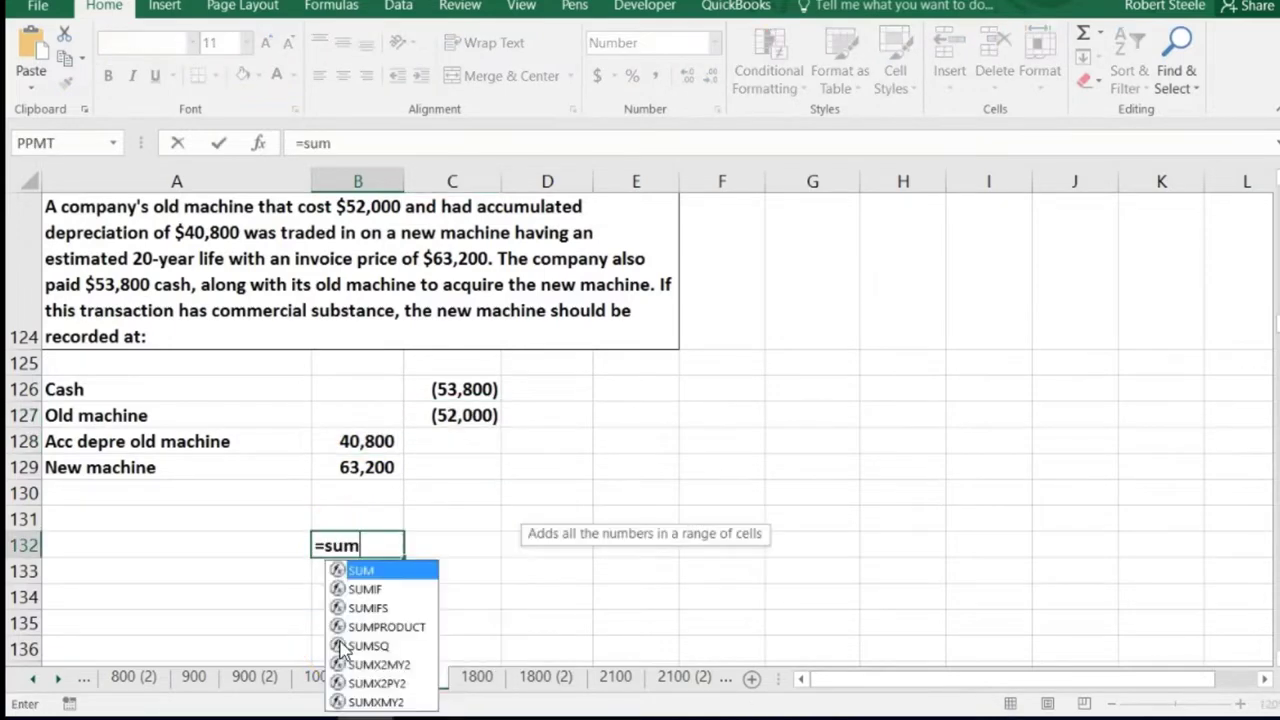
key(Up)
key(shift+Up)
key(shift+Up)
key(shift+Up)
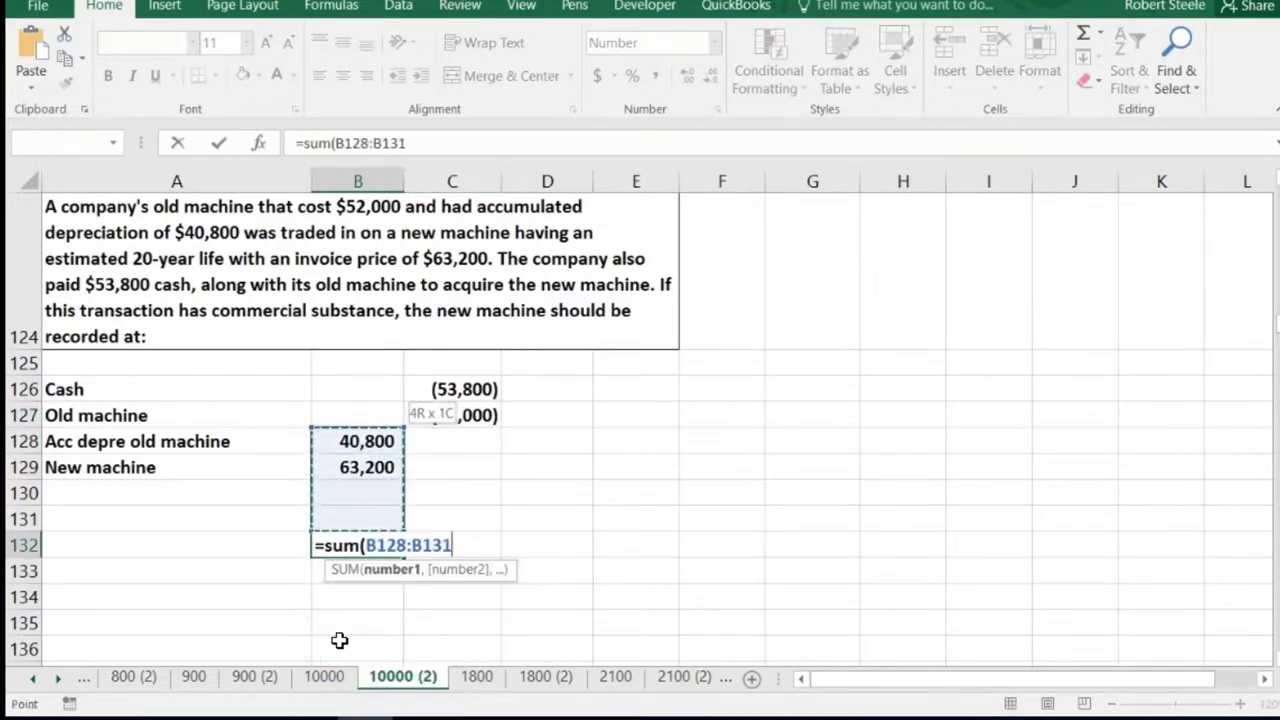
key(Return)
- Total the credit column in C132 with a SUM covering the credit amounts from C126 through C131
key(Right)
text(=)
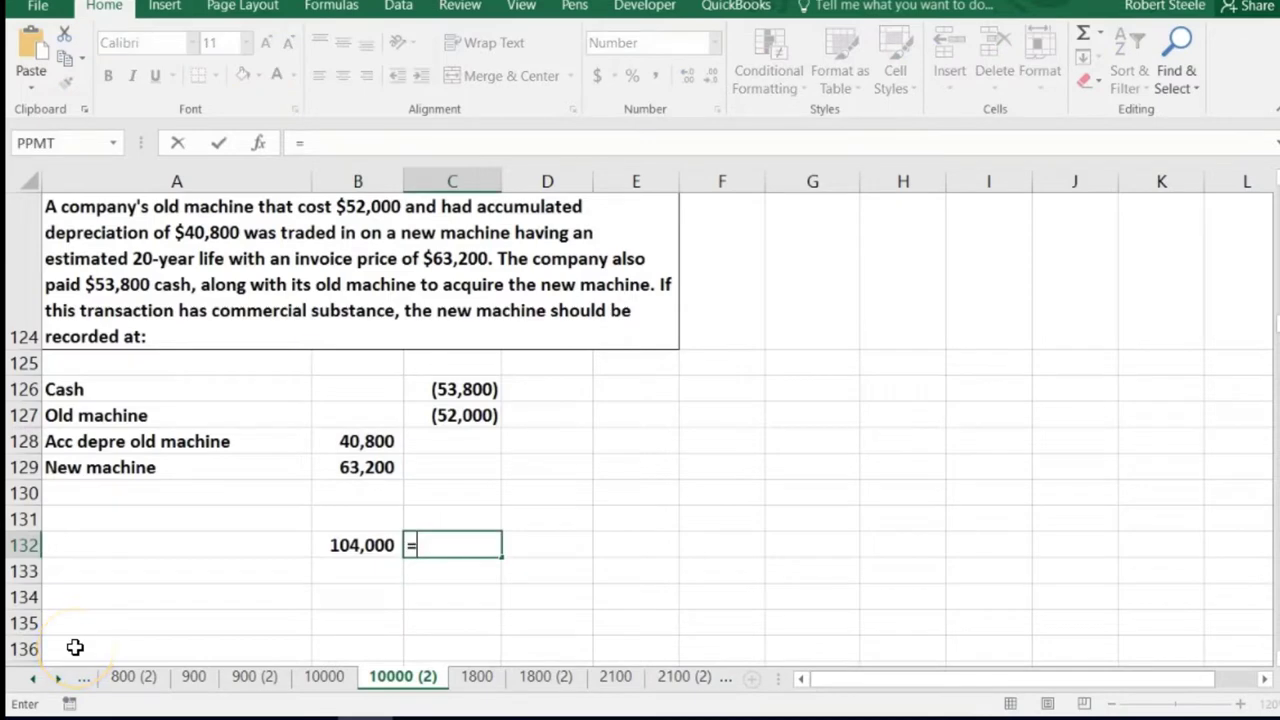
text(sum()
key(shift+Up)
key(shift+Up)
key(shift+Up)
key(shift+Up)
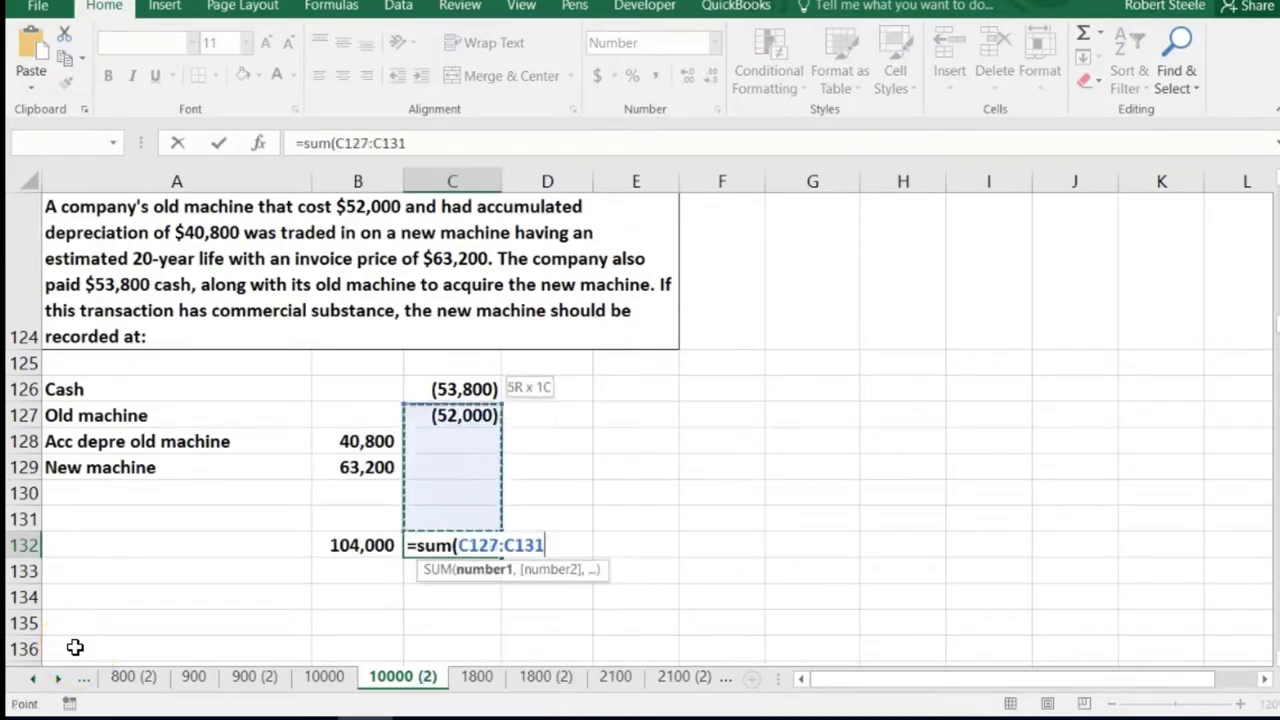
key(Return)
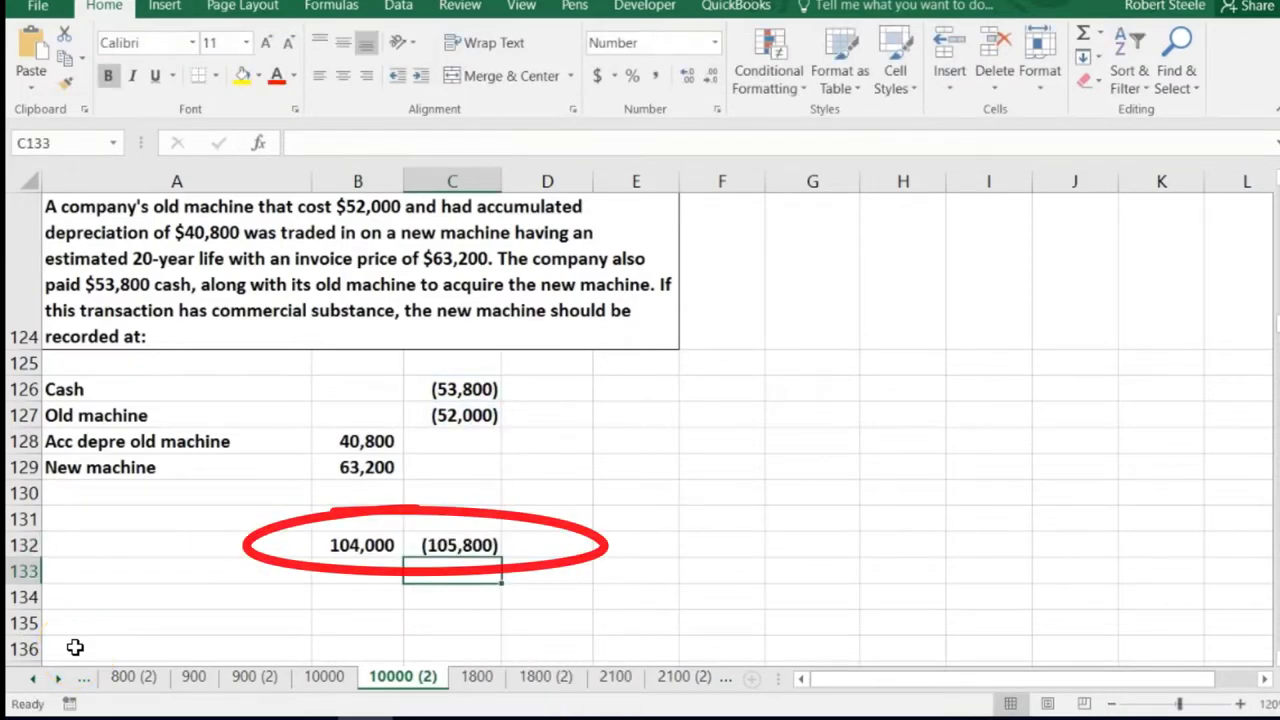
- Calculate the difference between the debit and credit totals in C134 with the formula +C132+B132
key(Down)
text(+)
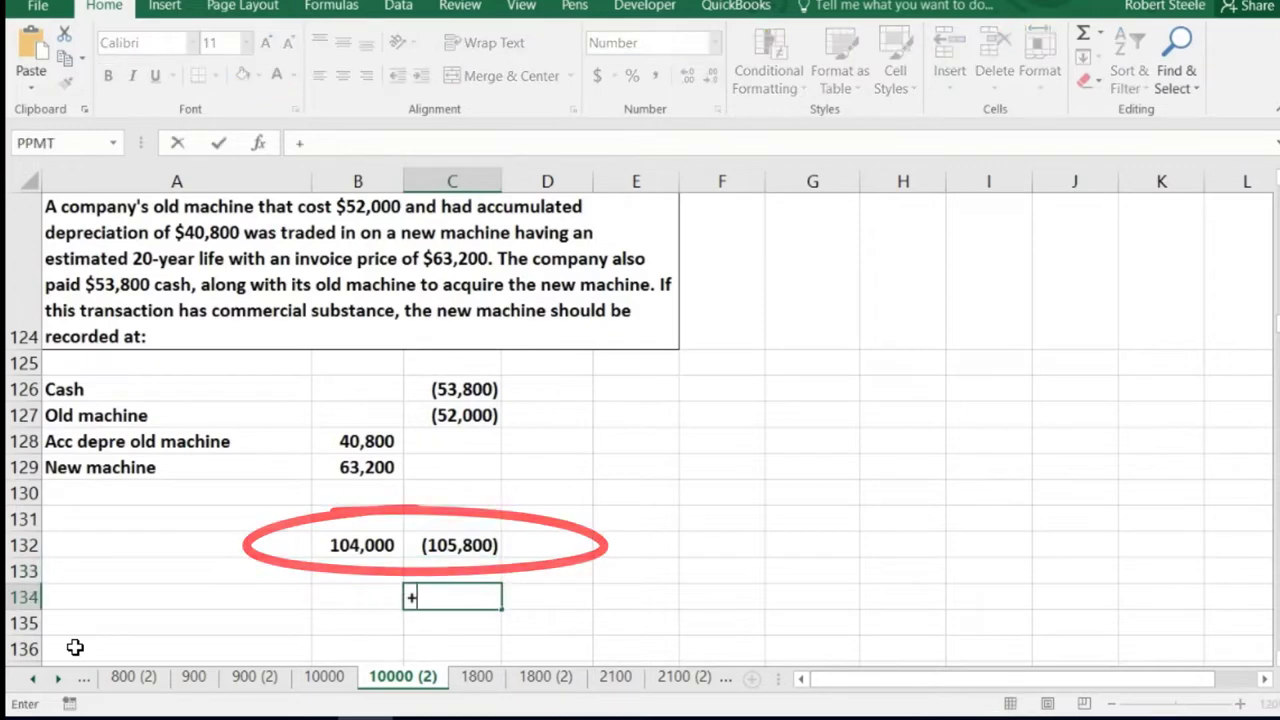
key(Up)
key(Up)
text(+)
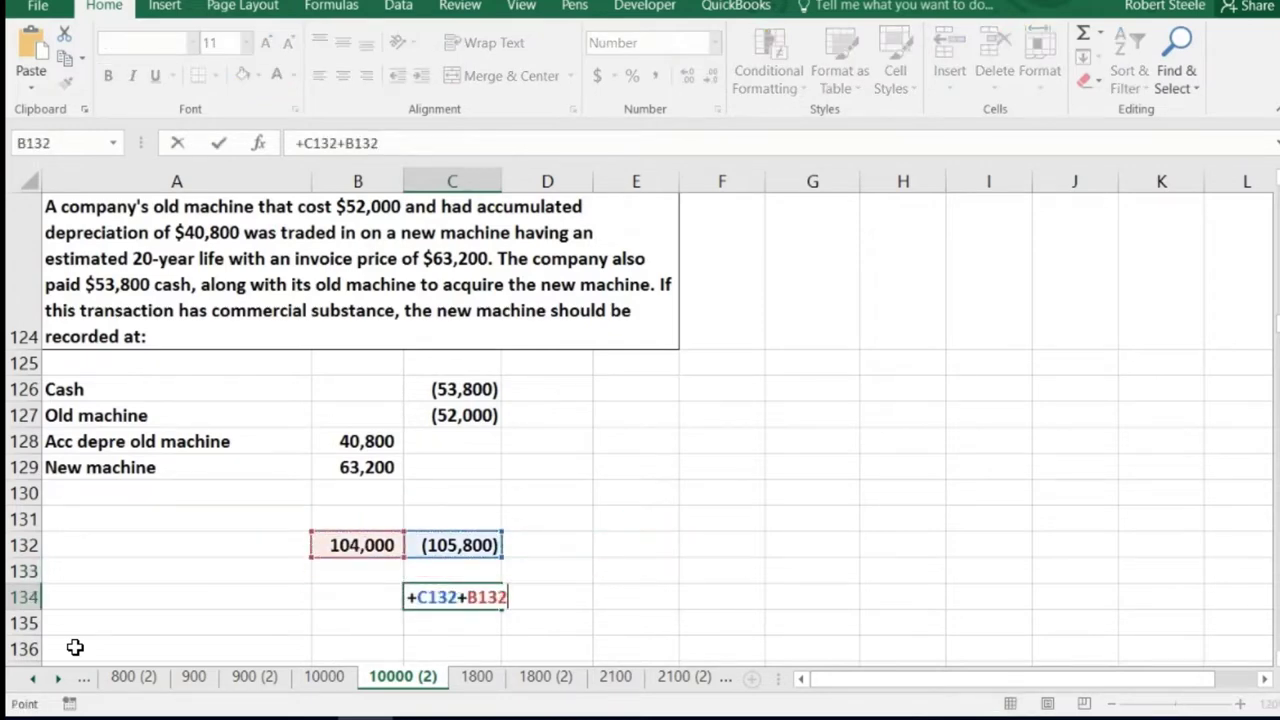
key(Return)
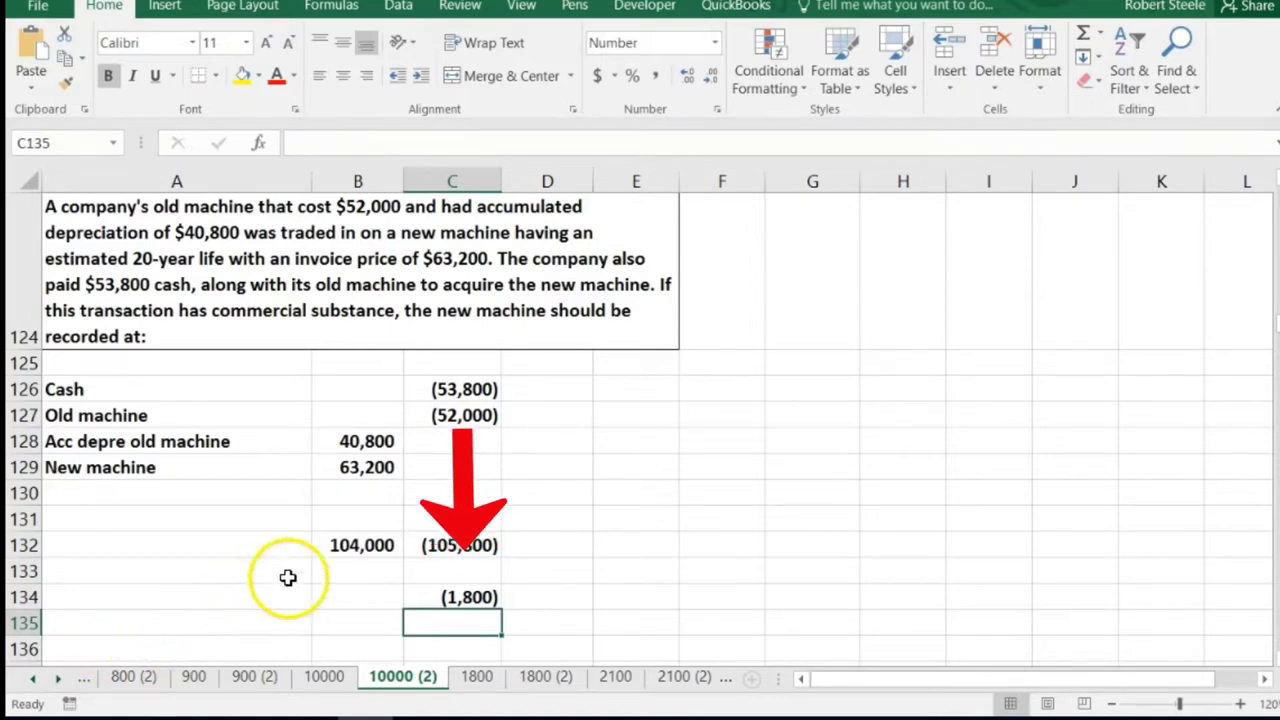
- Calculate the balancing debit in B130 with the formula -SUM(B126:C129)
click(346, 494)
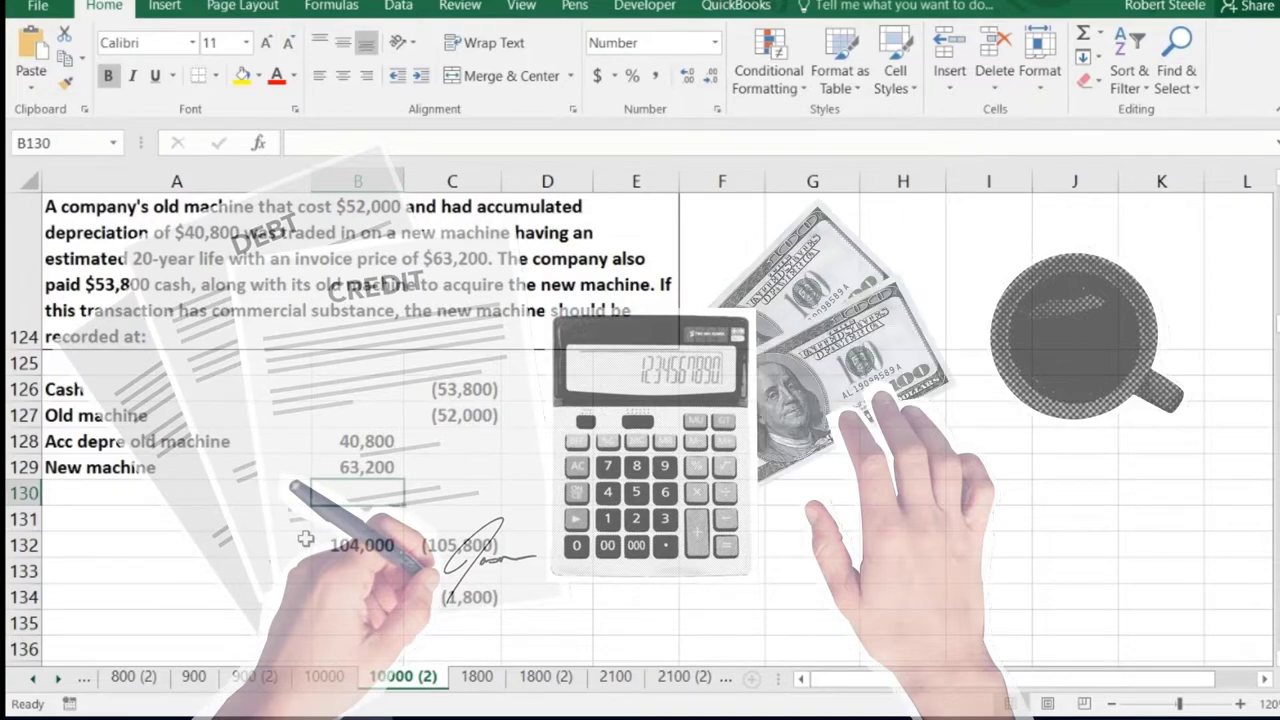
text(-sum()
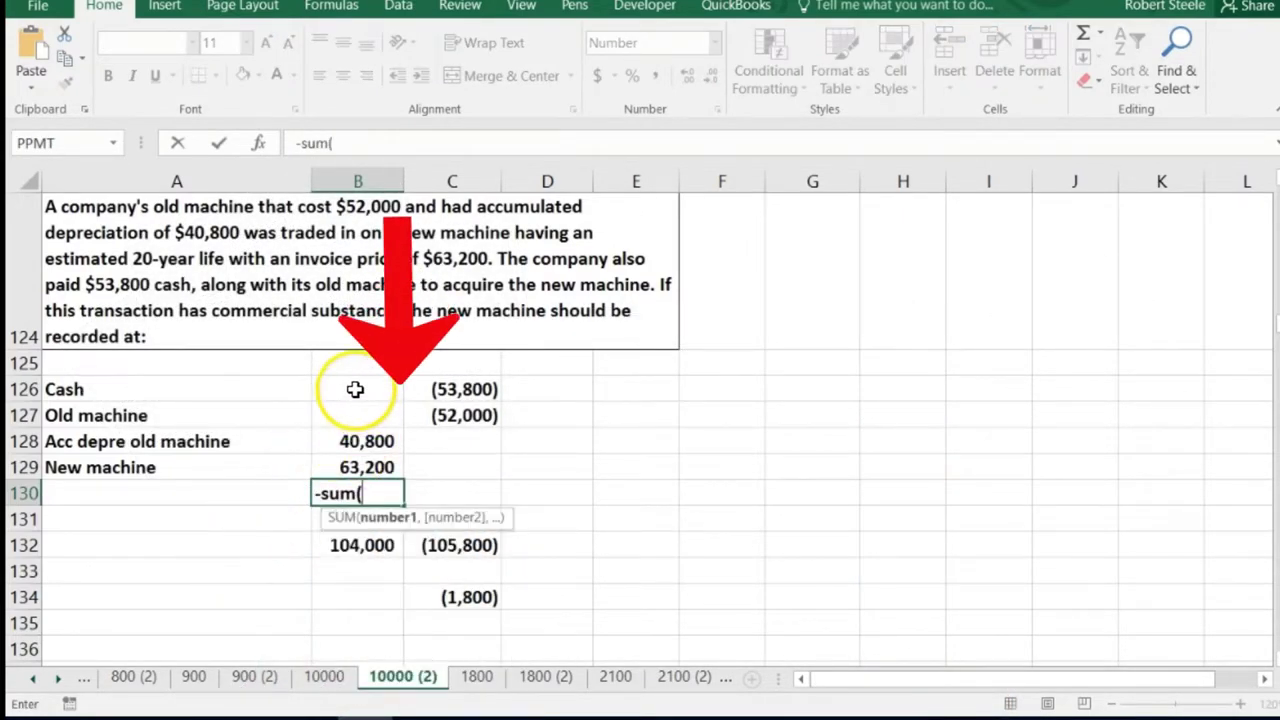
drag(354, 389, 456, 468)
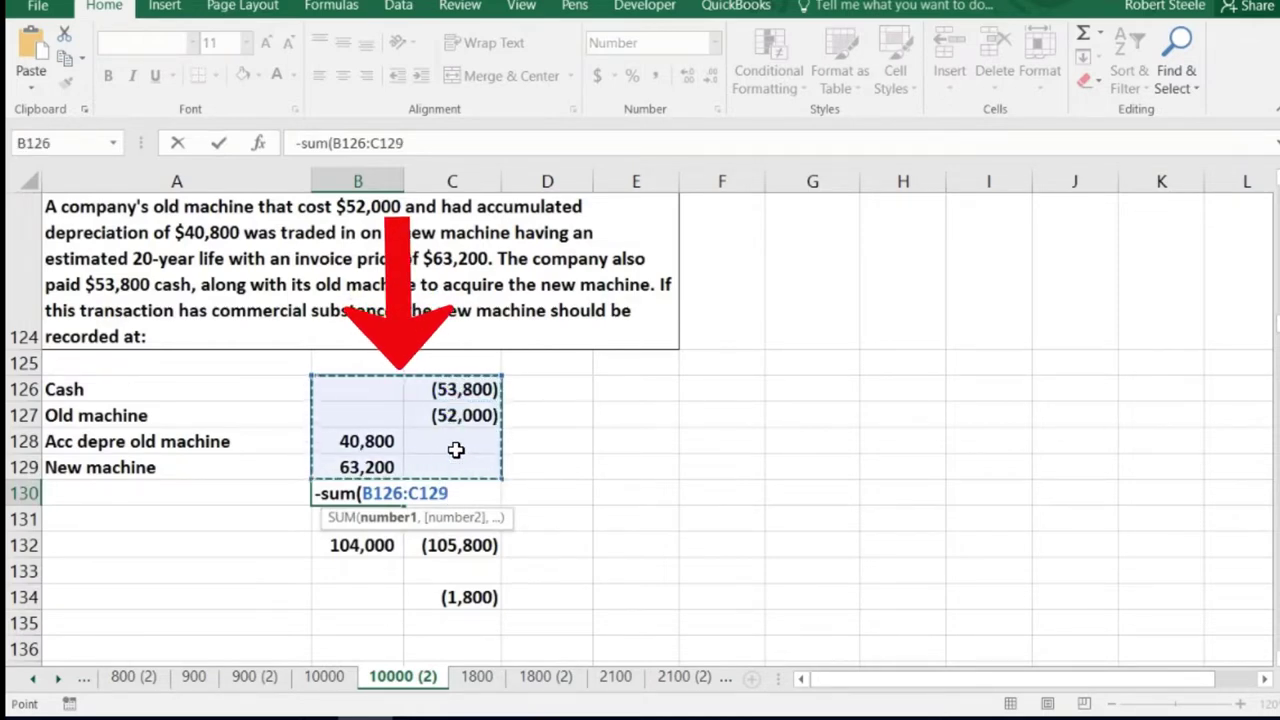
key(Return)
- Check whether the journal entry in B126:C130 balances, and inspect the difference formula in C134
drag(346, 390, 474, 492)
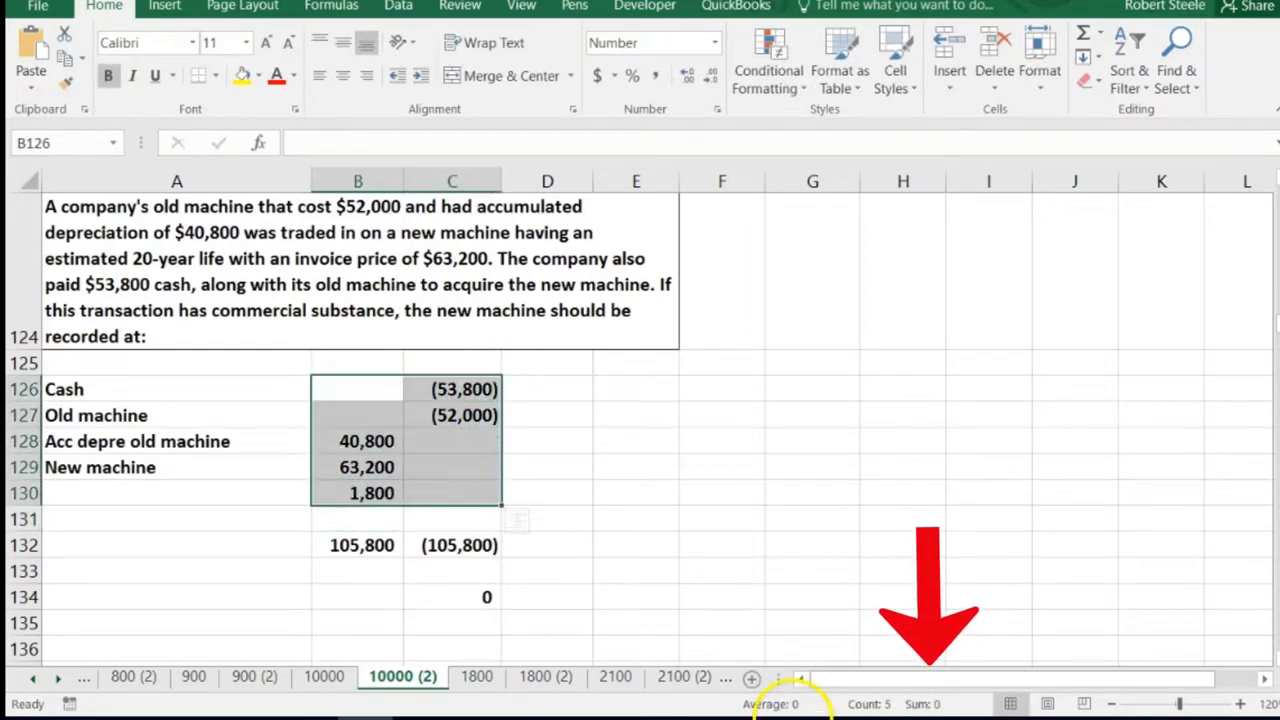
click(457, 597)
double_click(455, 596)
key(Return)
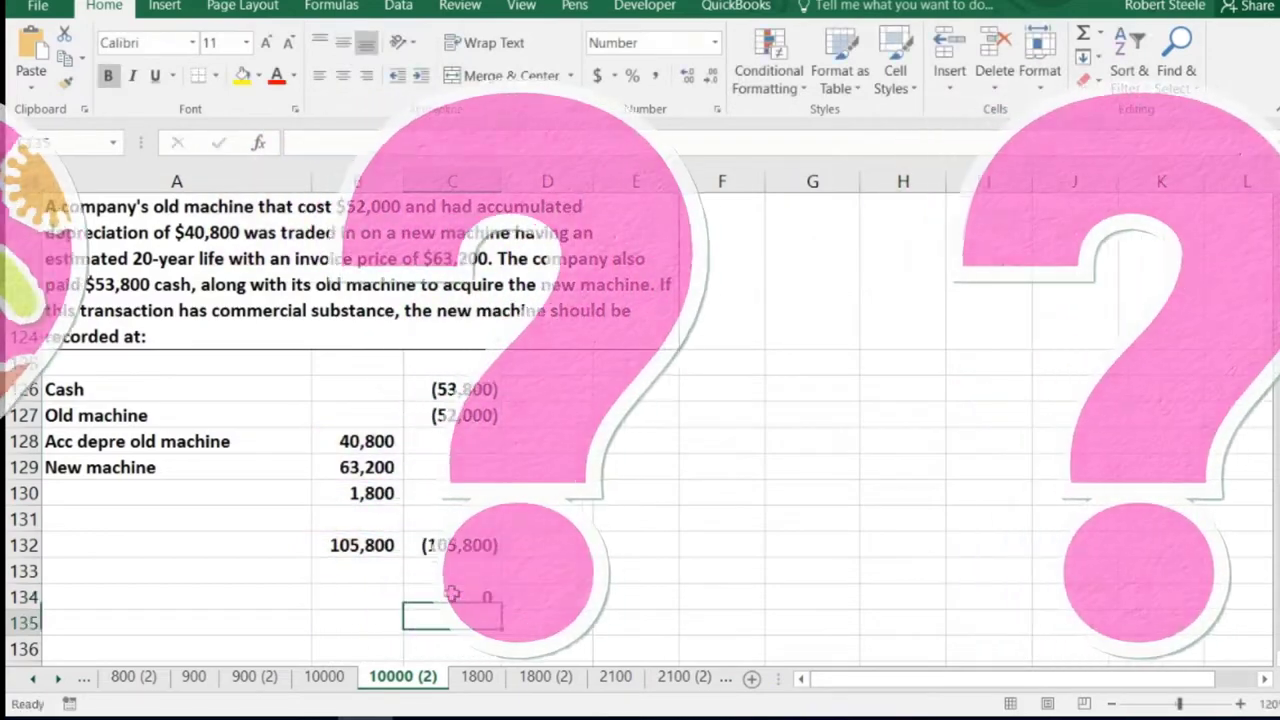
- Label the balancing line in A130 as "Loss on sale"
click(143, 490)
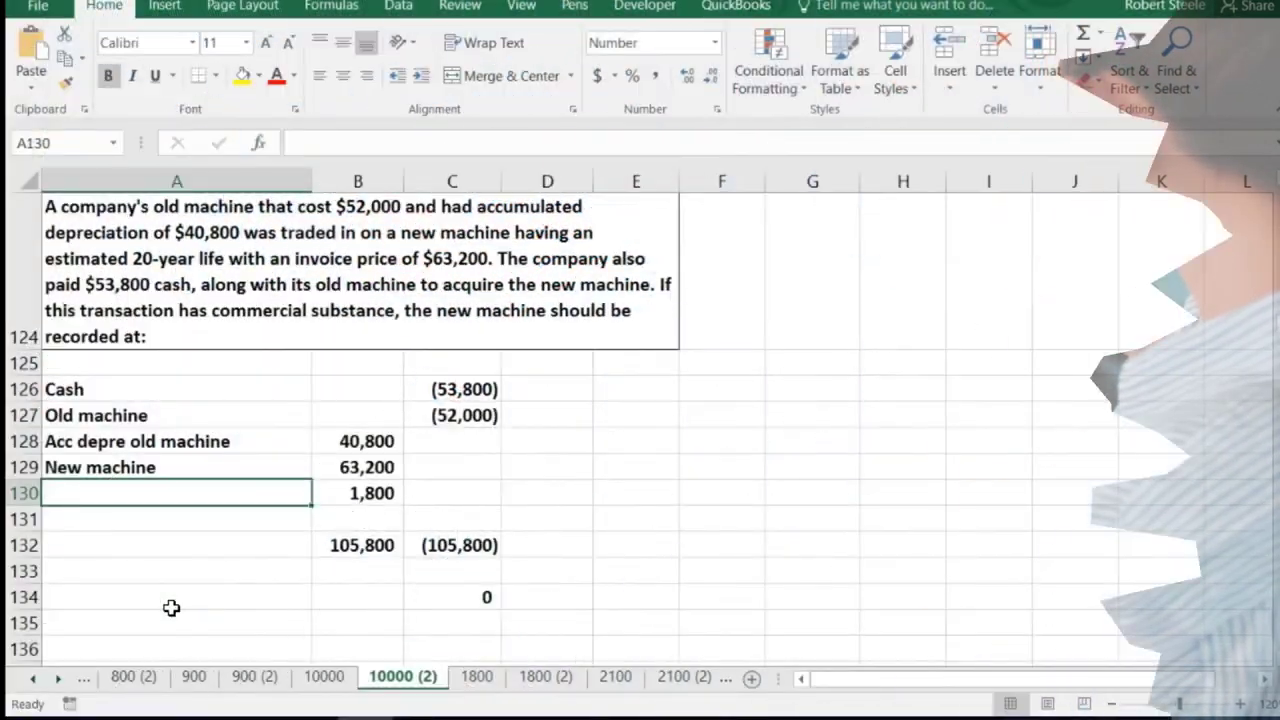
text(Loss on sale)
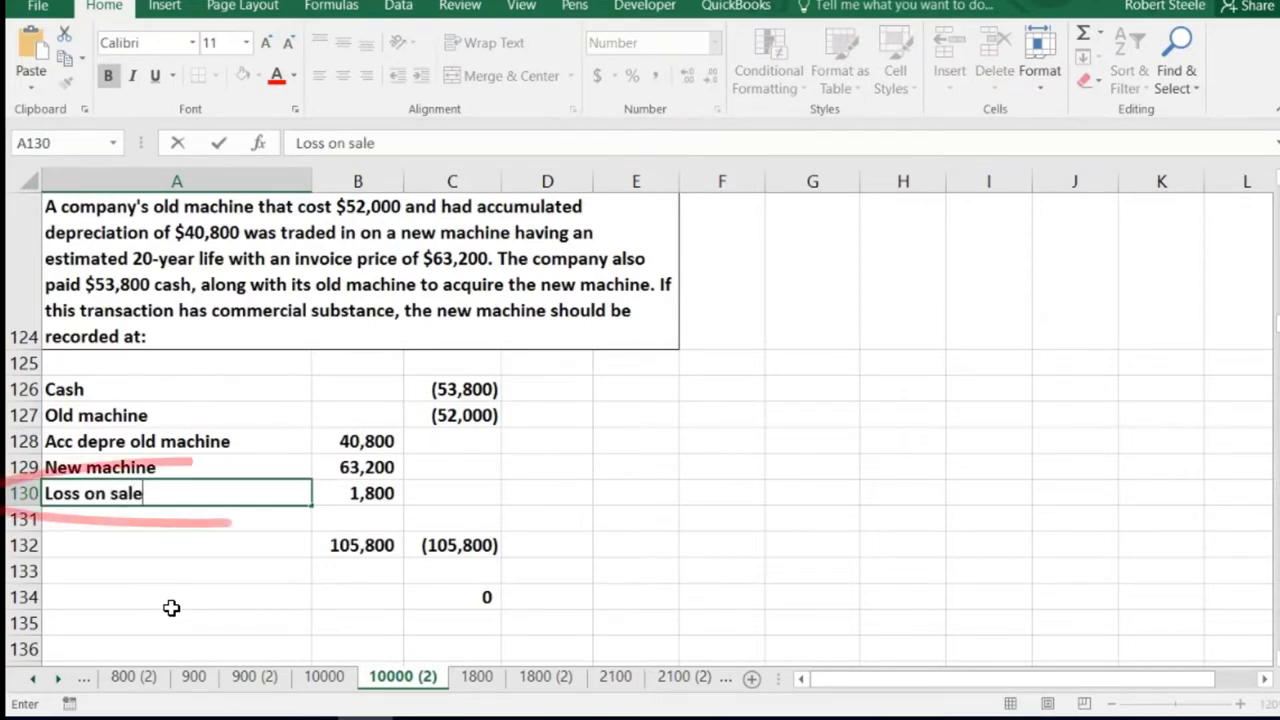
key(Return)
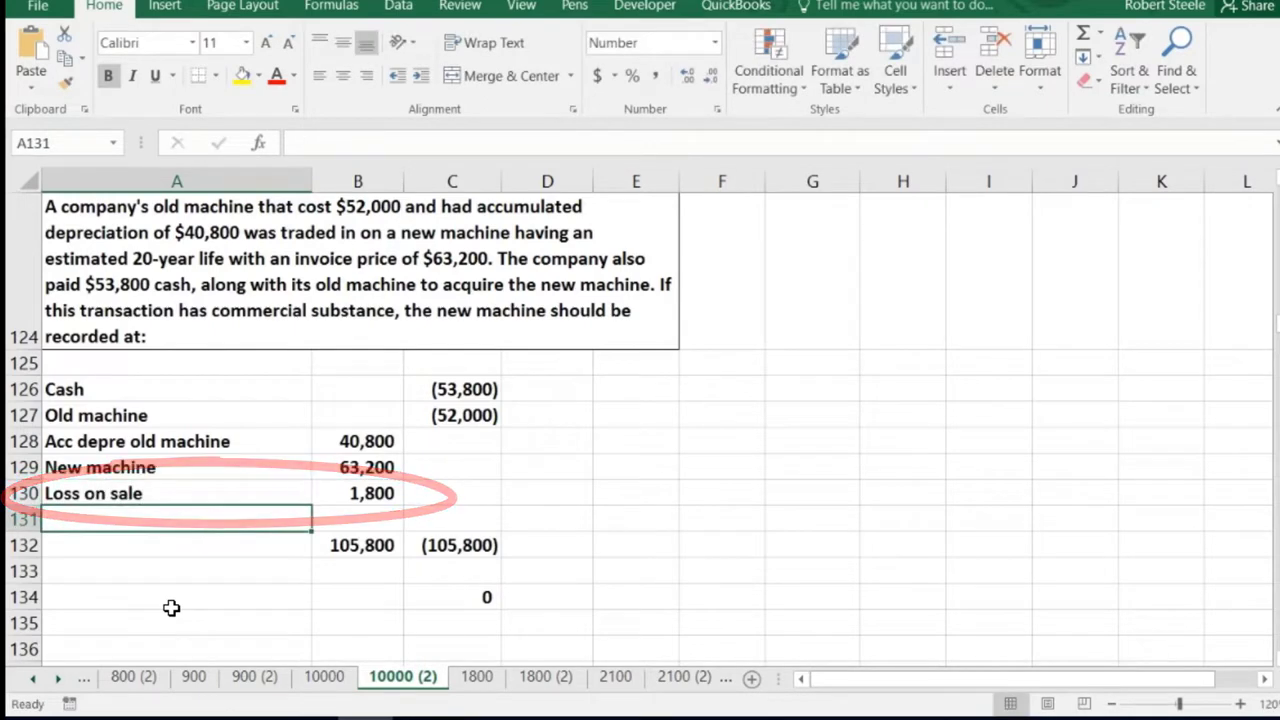
- Review the new machine and loss on sale amounts in the completed trade-in entry
click(348, 496)
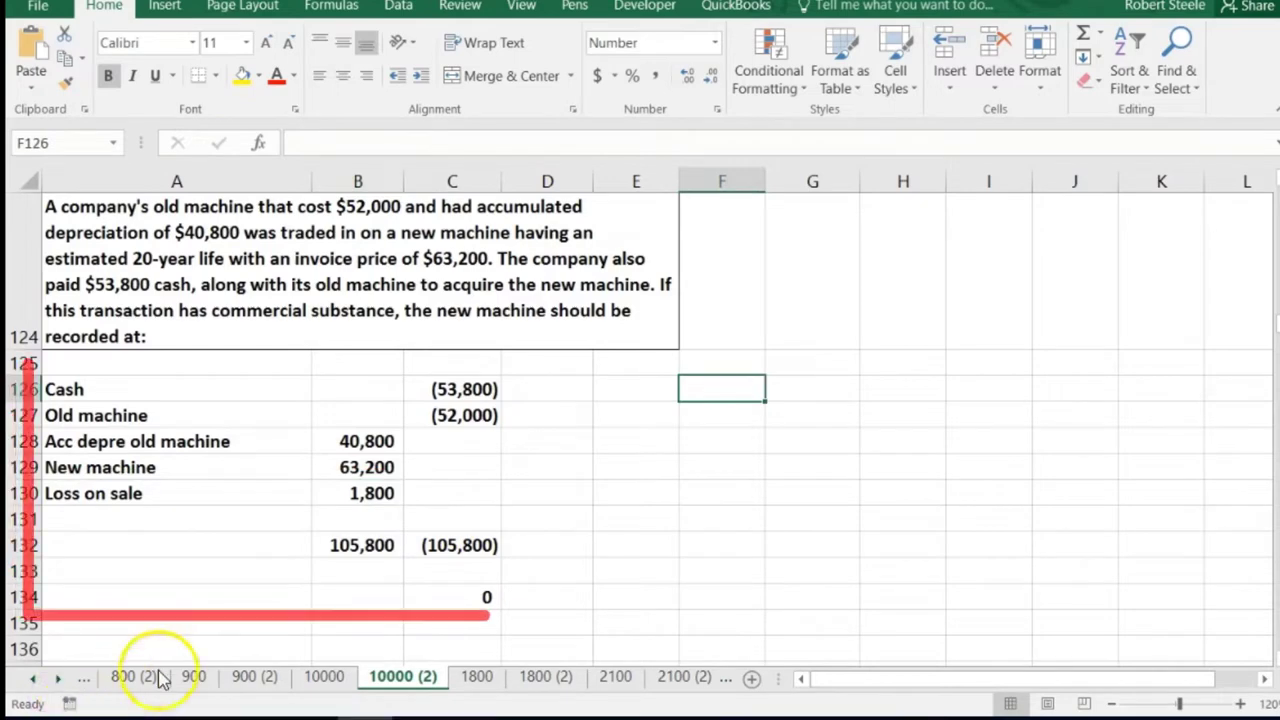
click(329, 469)
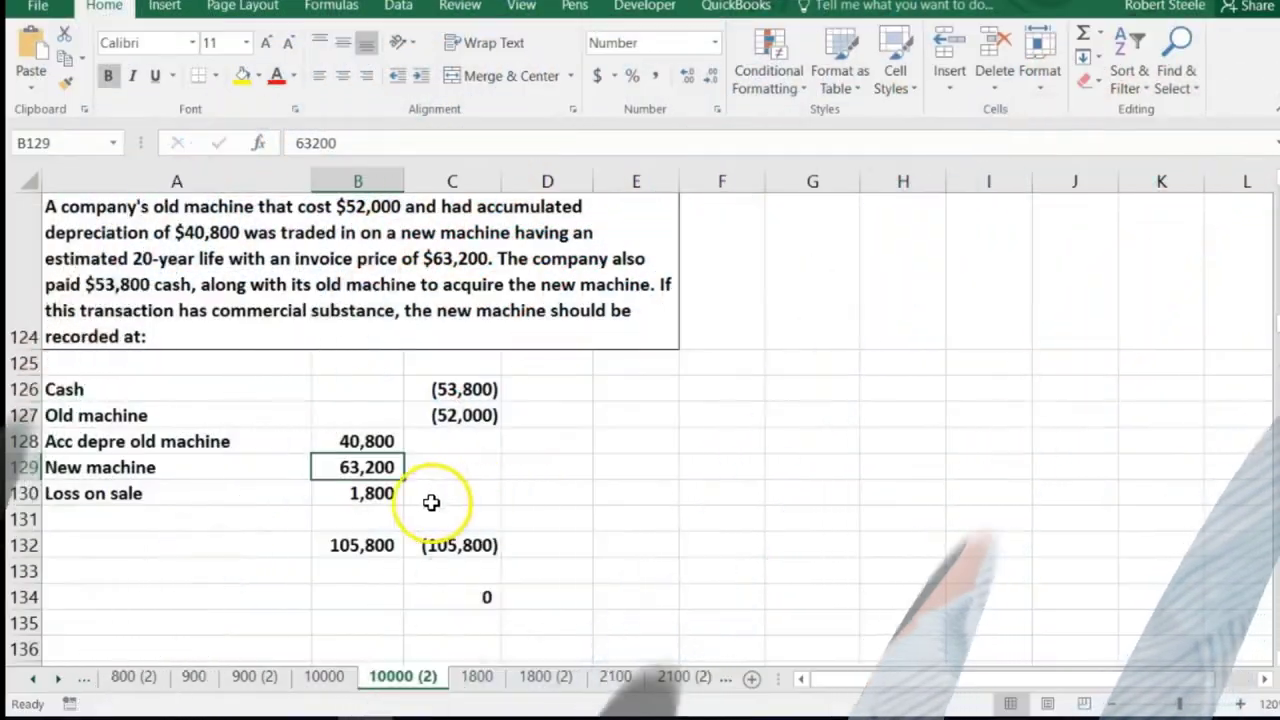
click(372, 494)
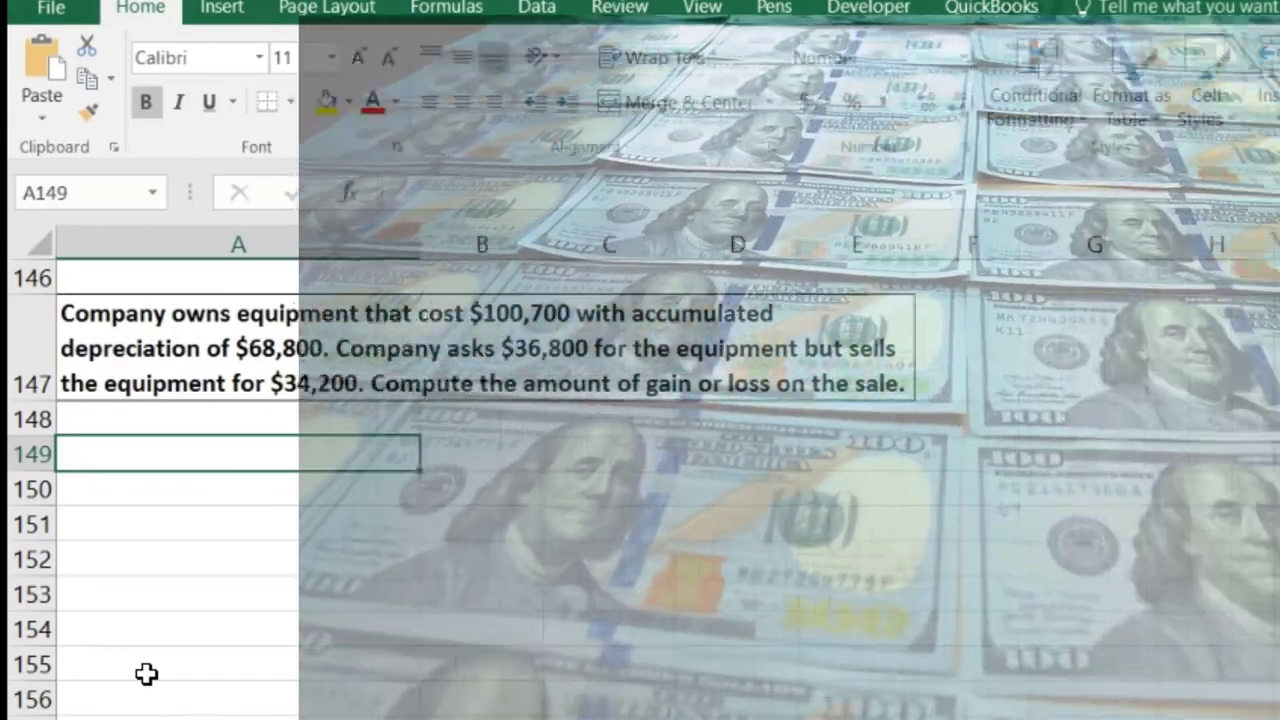
- Start the equipment sale entry with "Cash" in A149 and a debit of 34,200 in B149
text(Cash)
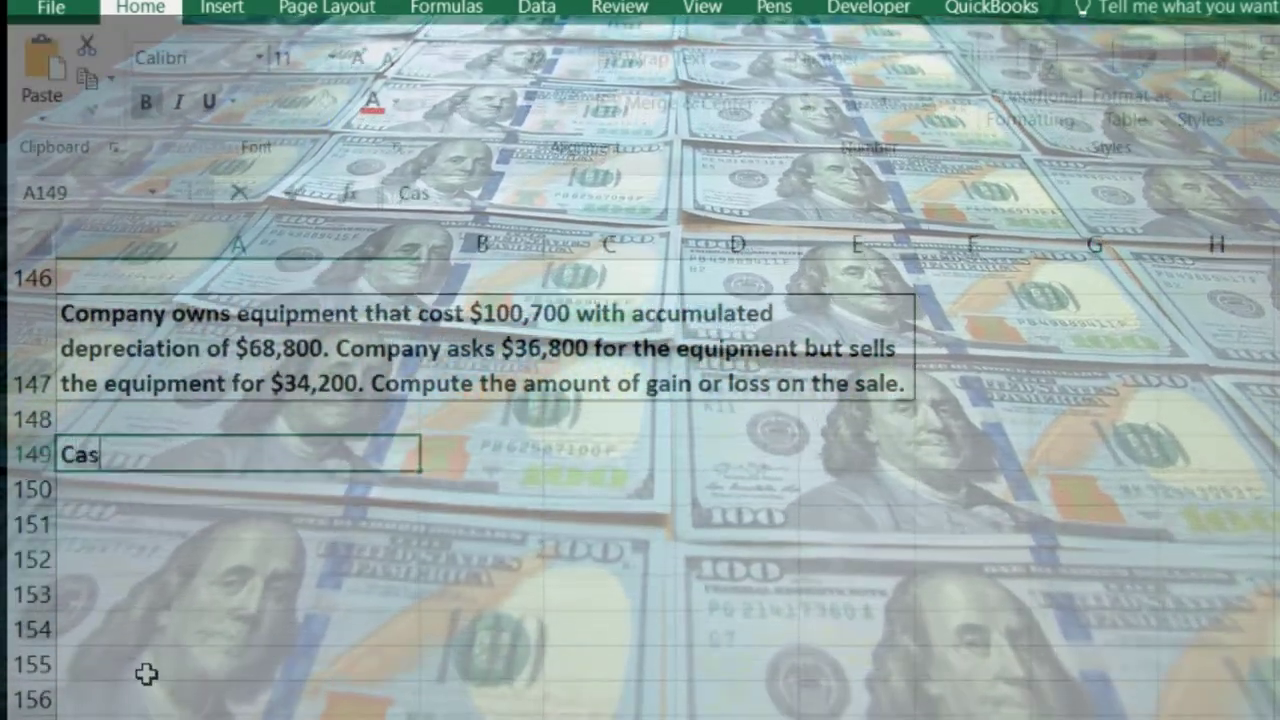
key(Tab)
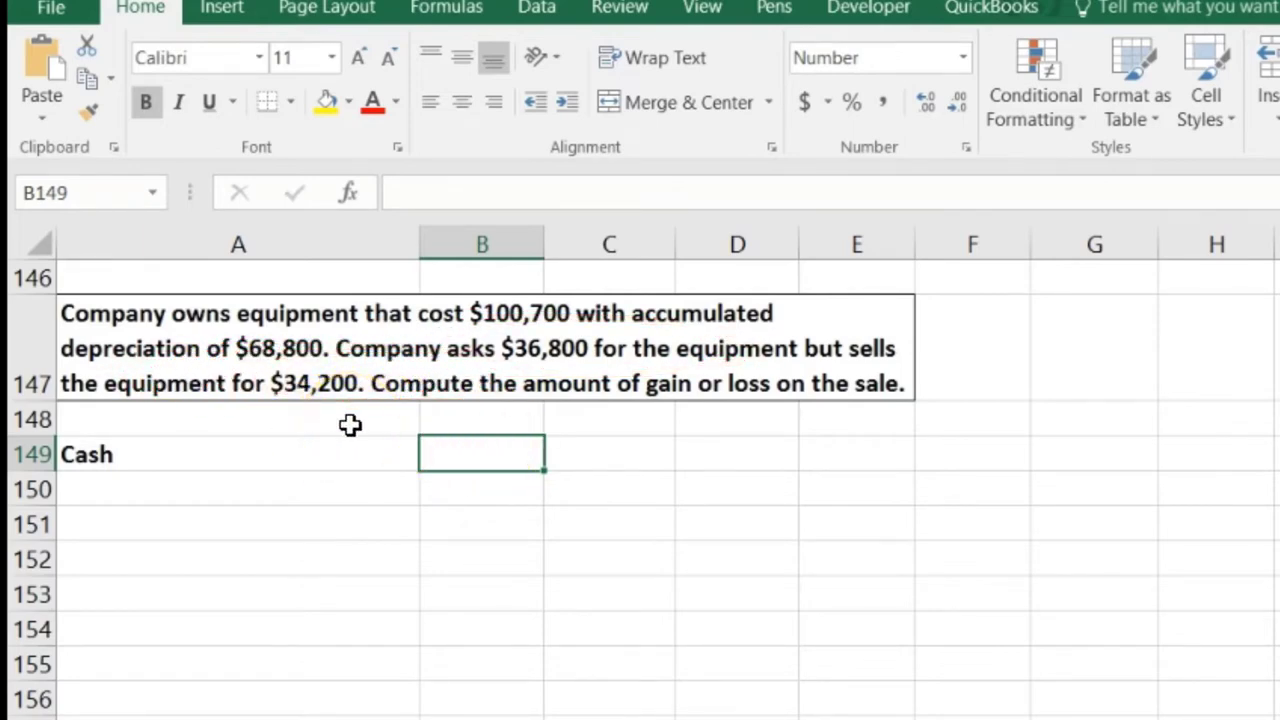
text(34,200)
key(Return)
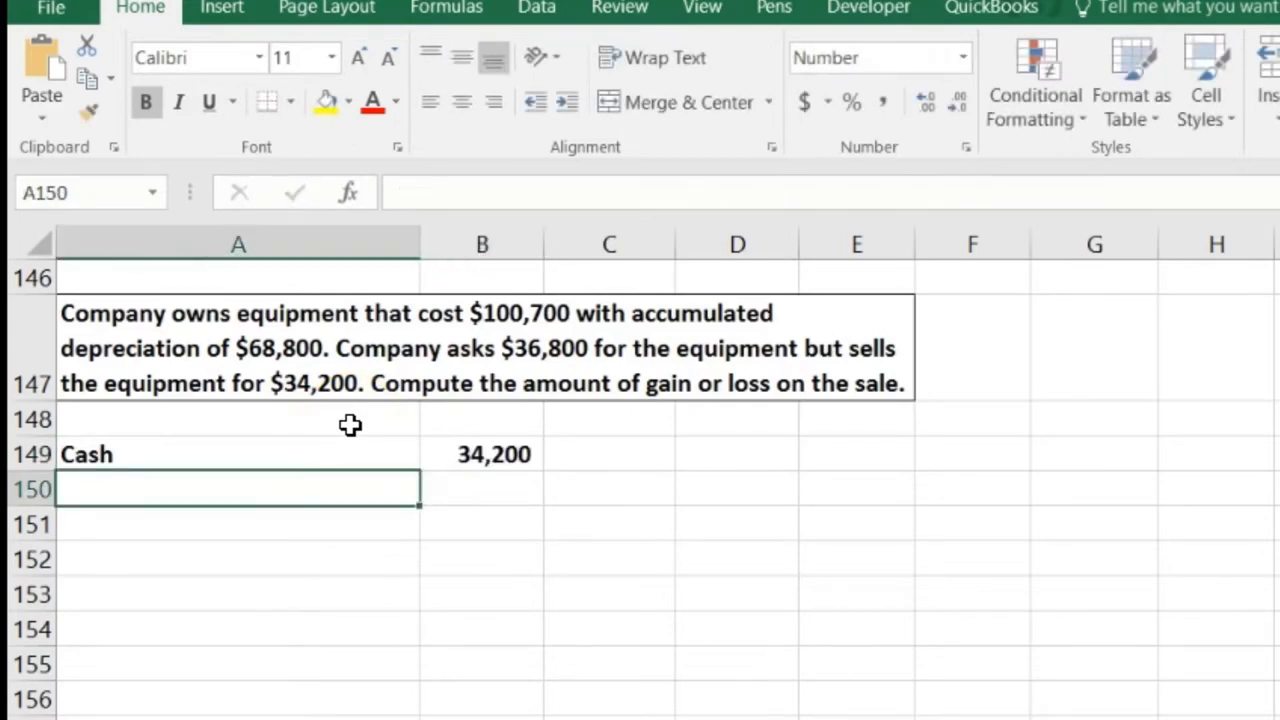
- Add the line "Equipment" in A150 with a credit of -100700 in C150
text(Equipm)
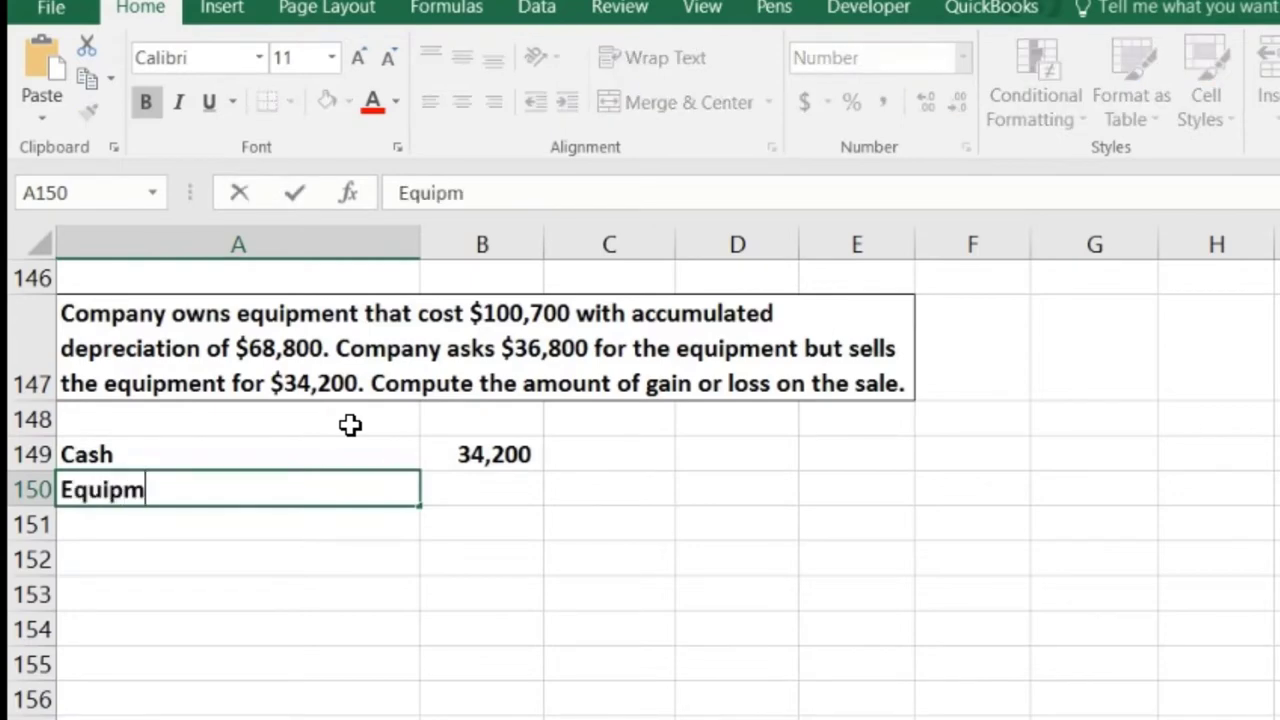
text(ent)
key(Tab)
key(Tab)
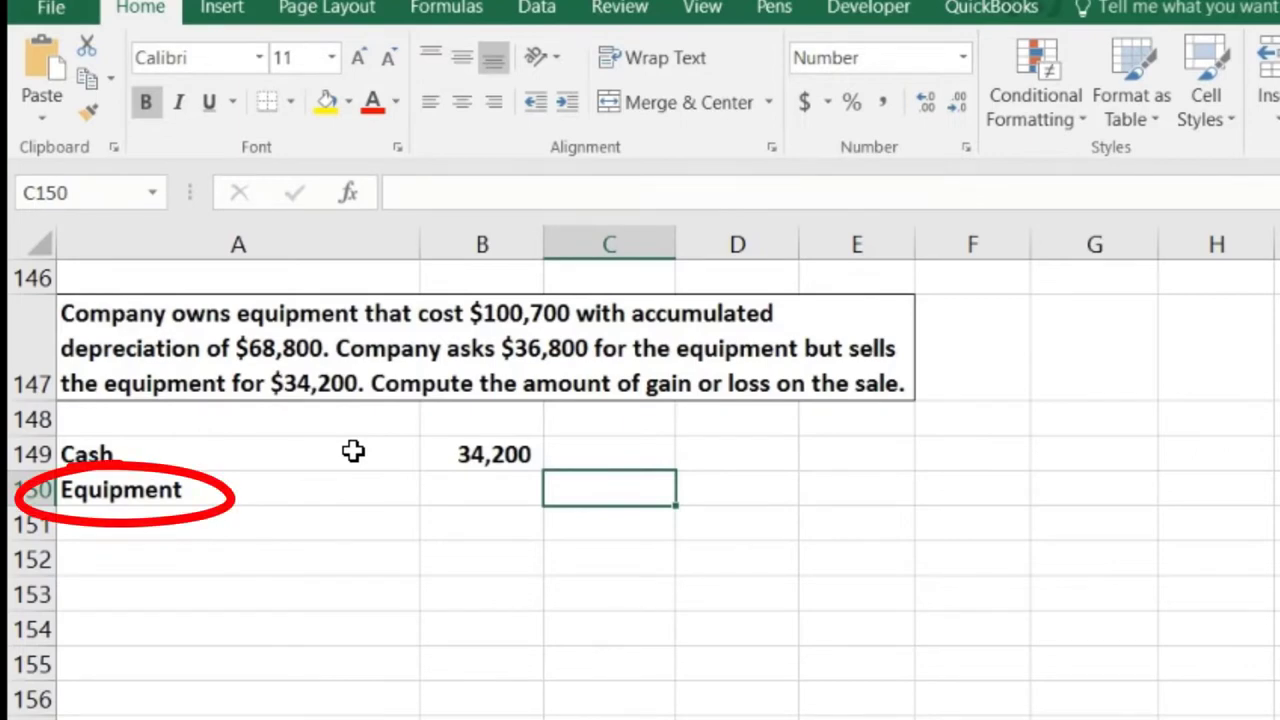
text(-)
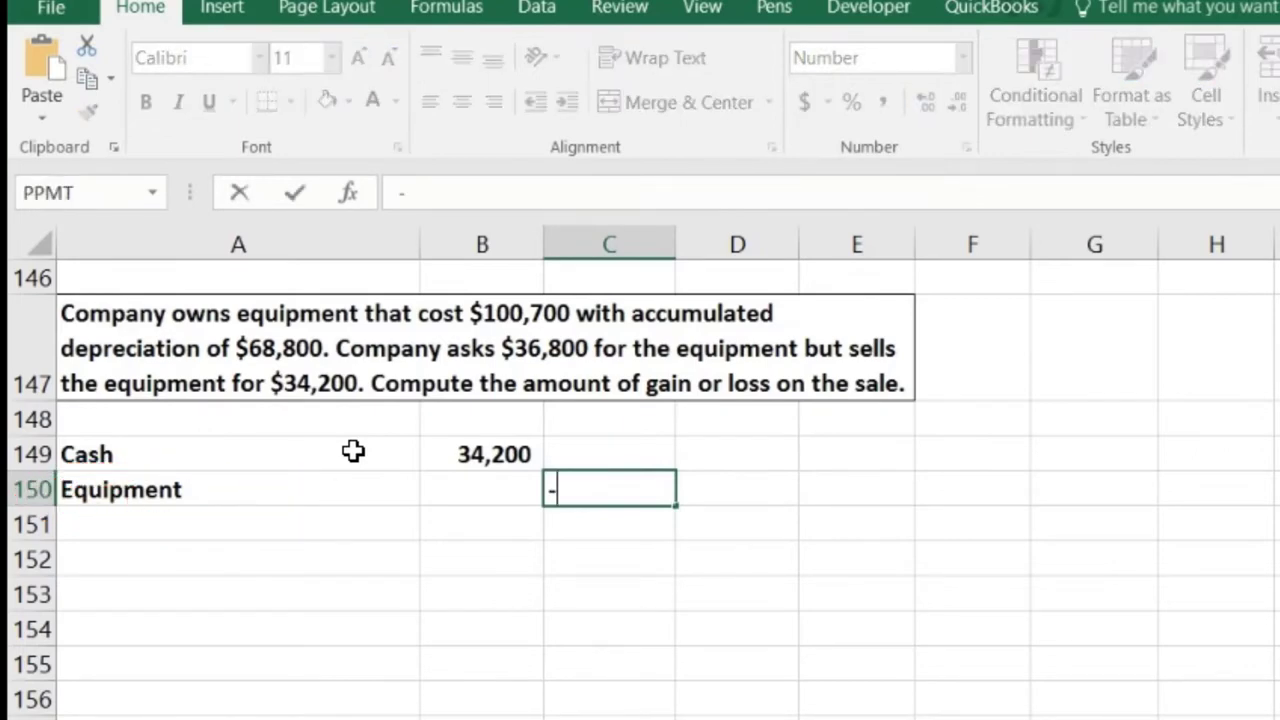
text(100)
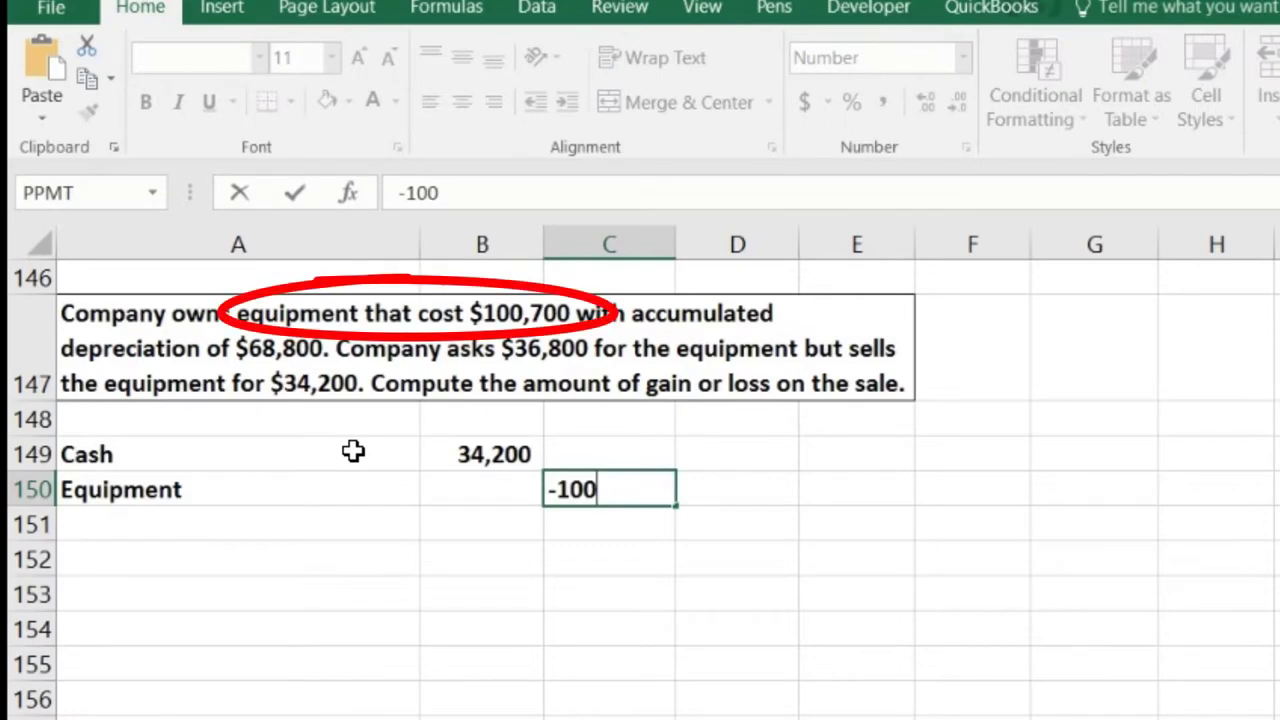
text(700)
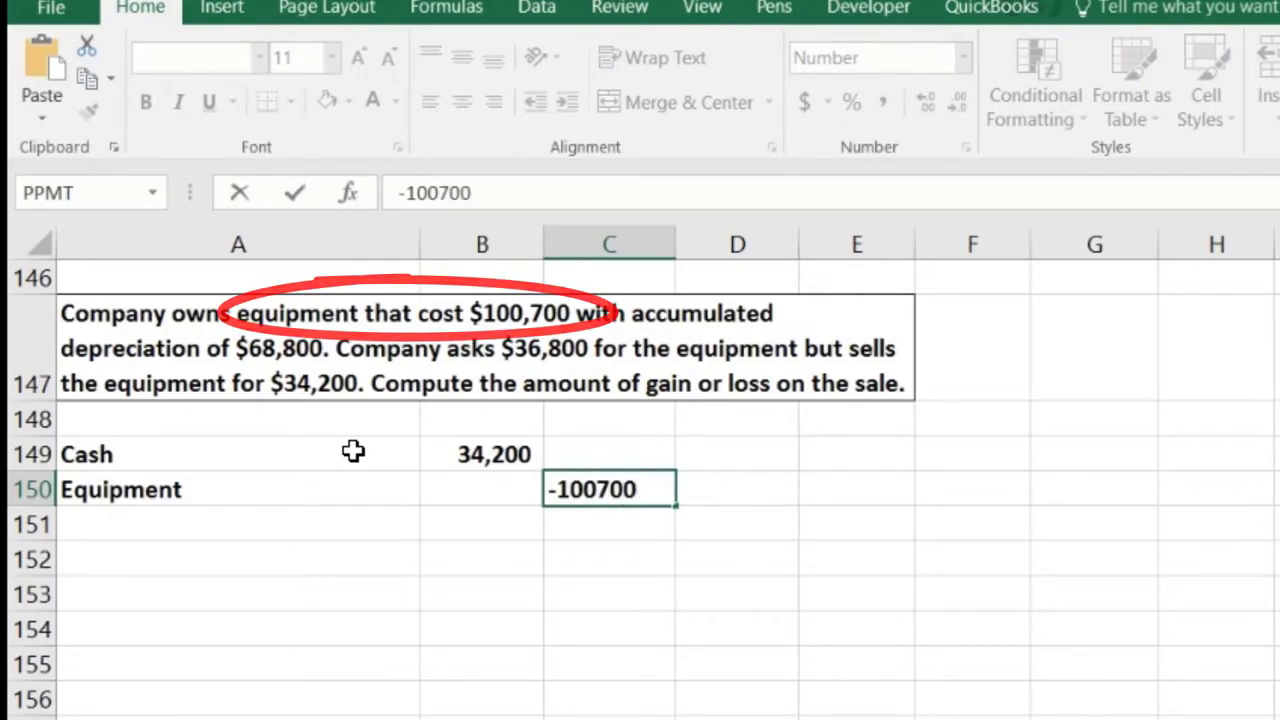
key(ctrl+Return)
key(Return)
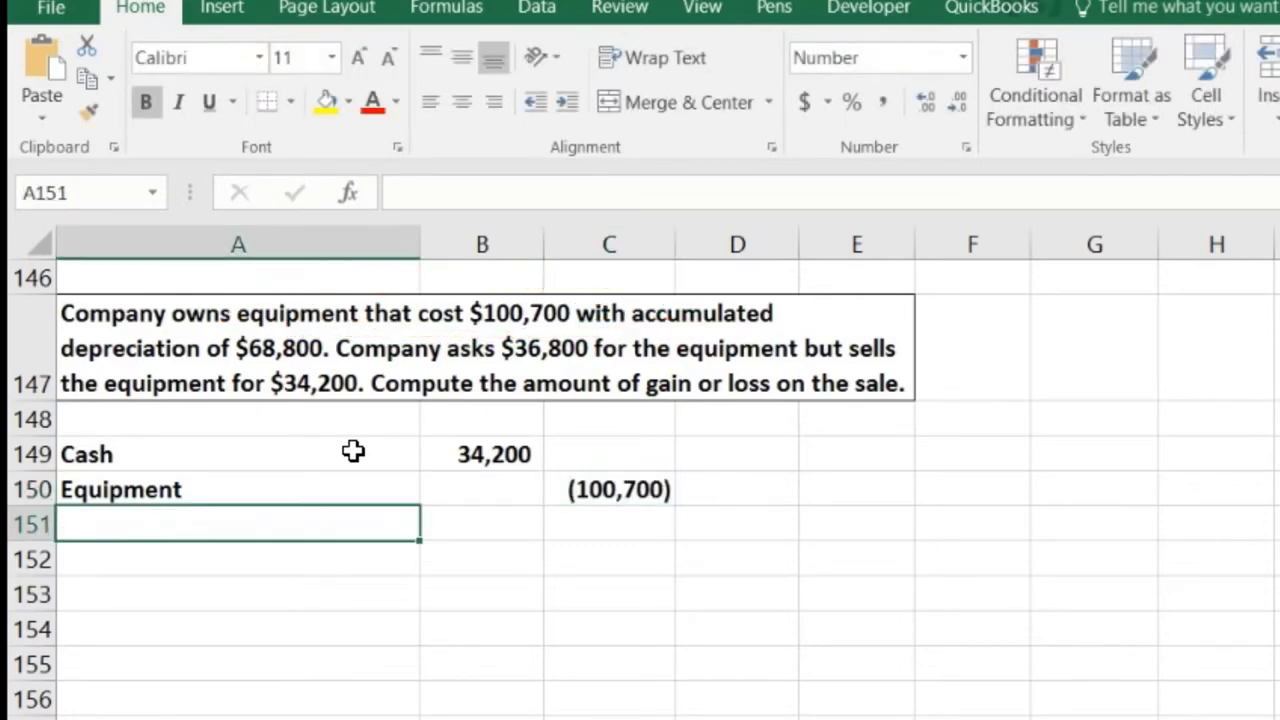
- Add the line label "Acc Depre" in A151 and go to its debit cell, B151
text(Acc Depre)
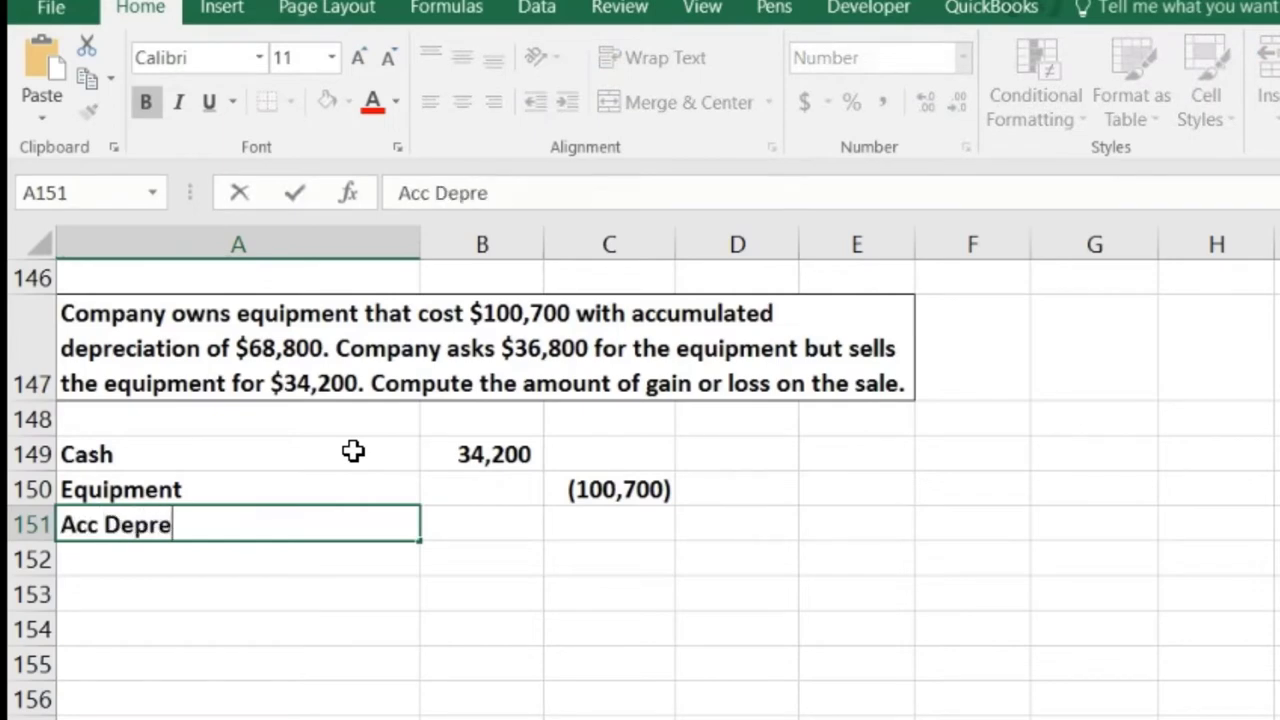
key(Tab)
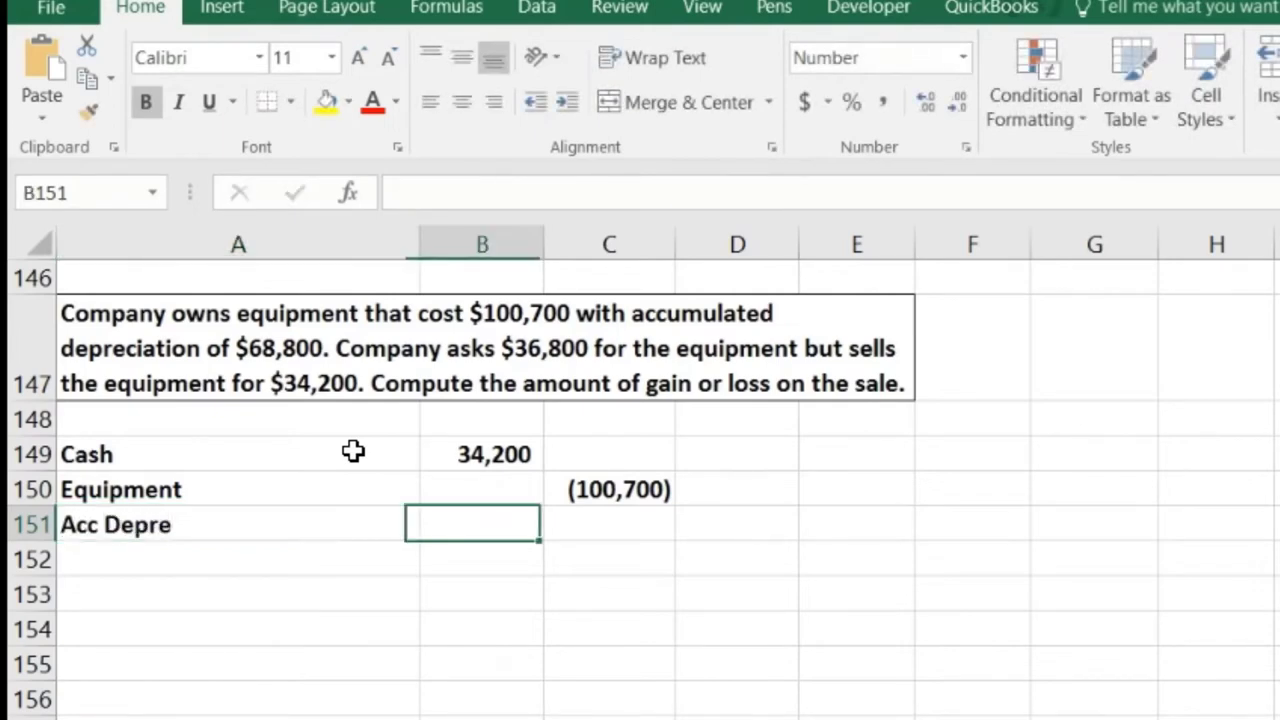
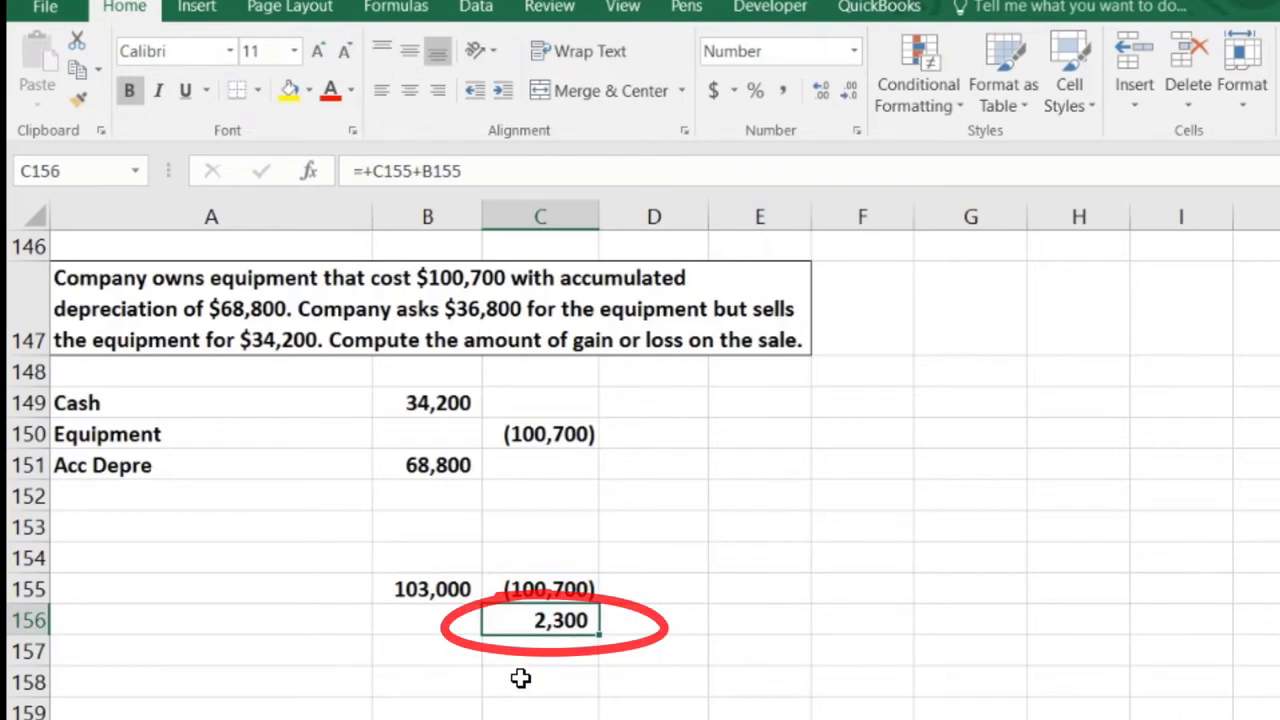
- Review the debit total and difference, and calculate the balancing credit in C152 with the formula -SUM(B149:C151)
click(432, 589)
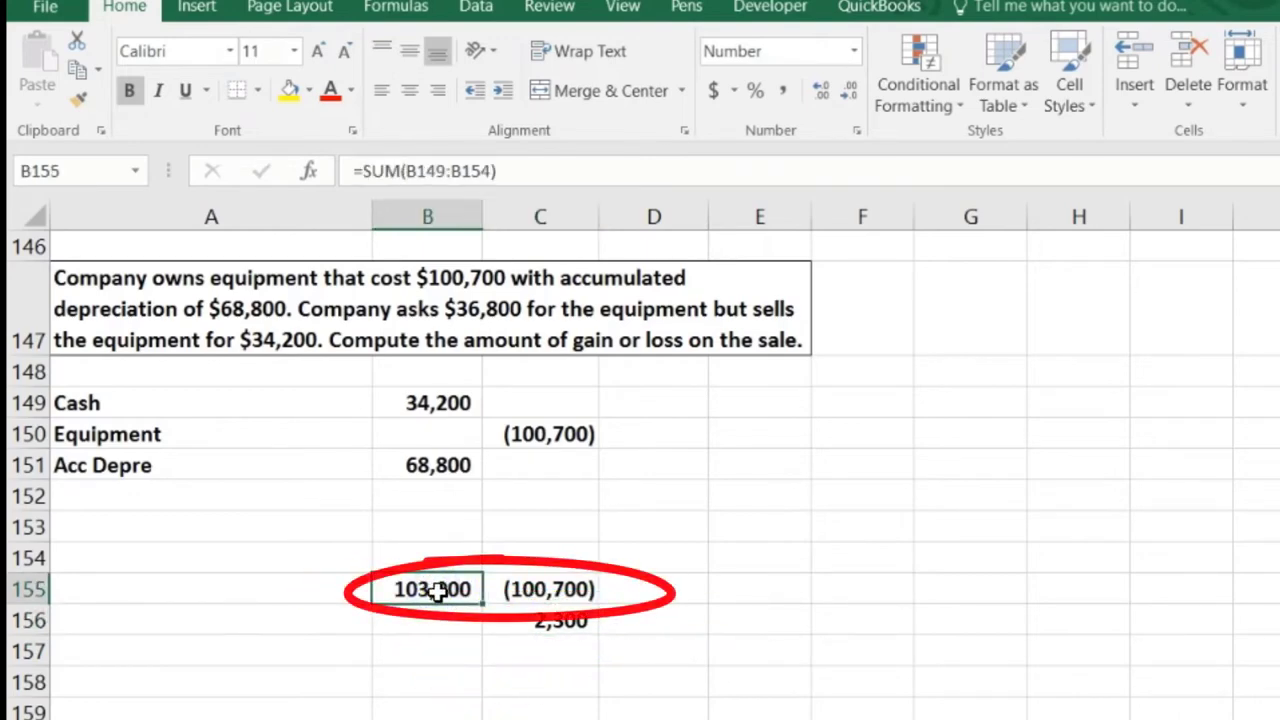
click(519, 621)
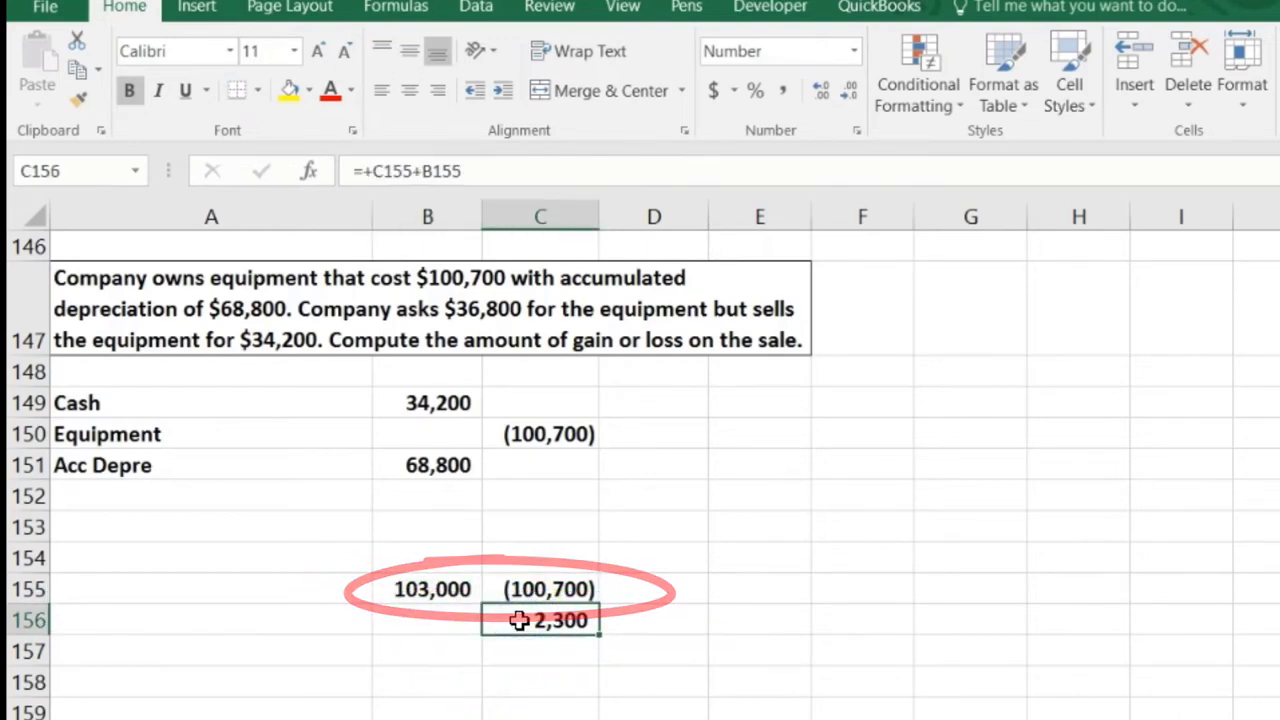
click(536, 502)
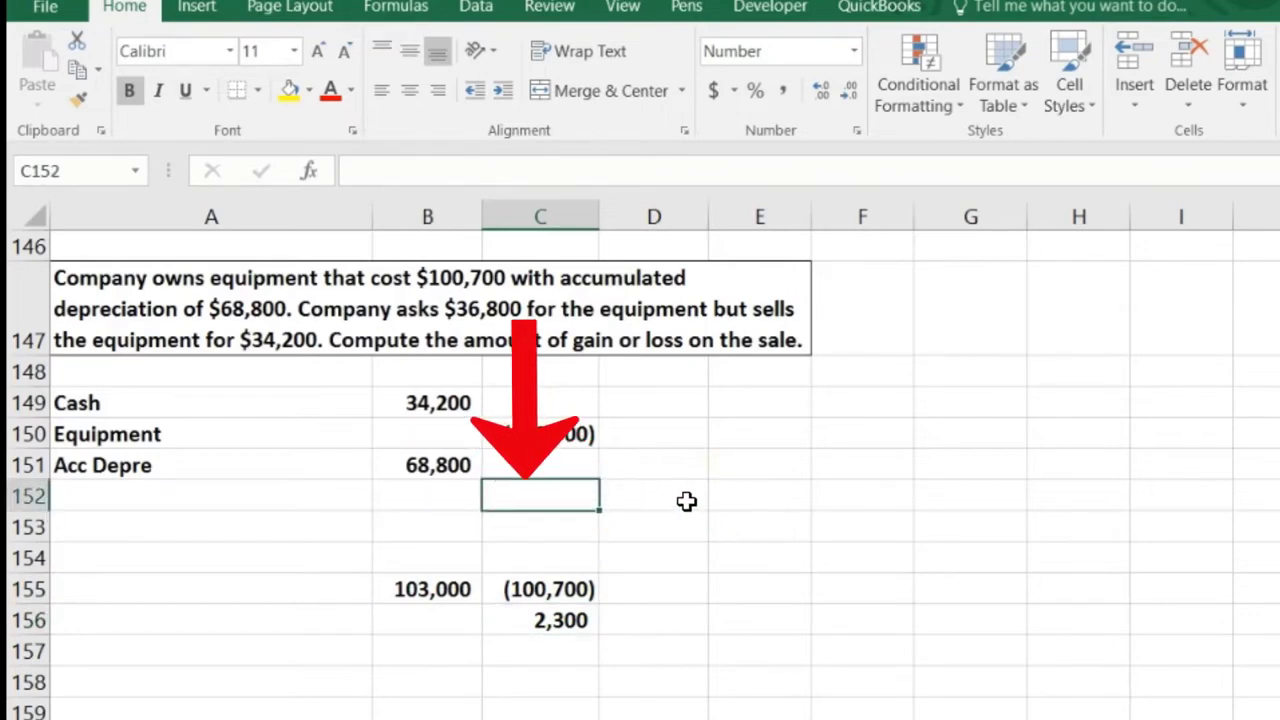
text(-sum(B149:C149)
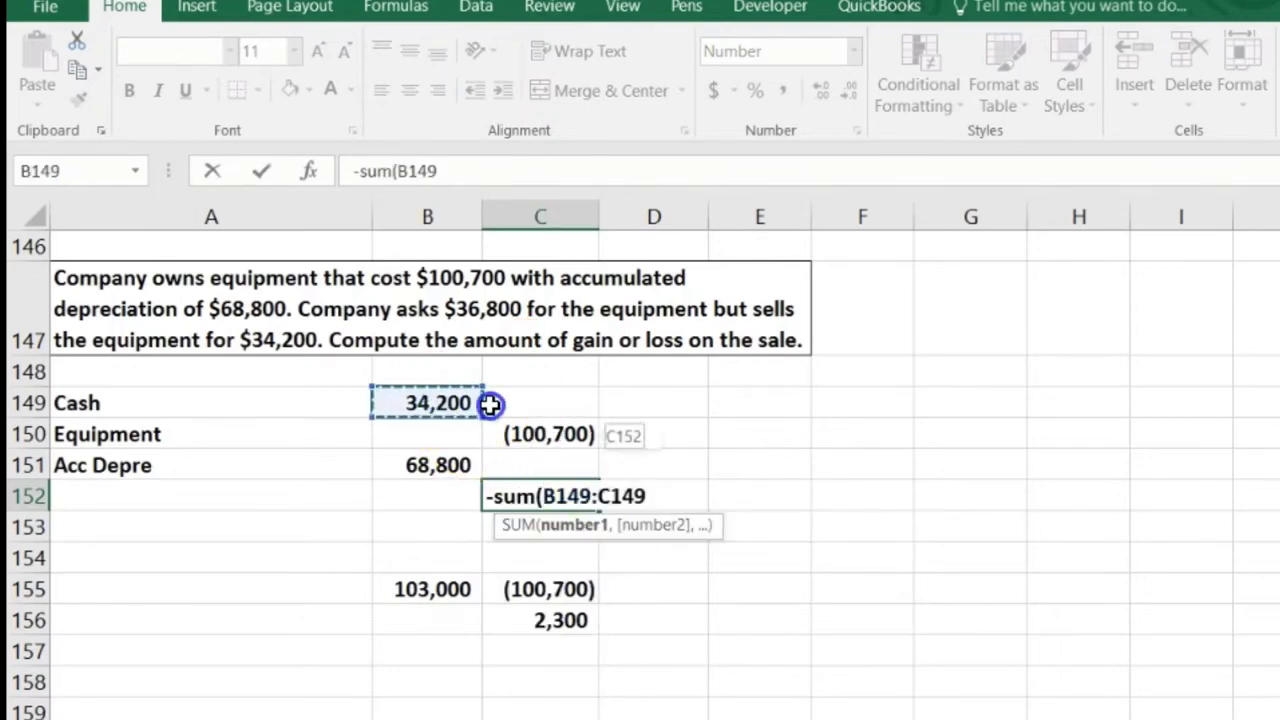
drag(490, 403, 536, 460)
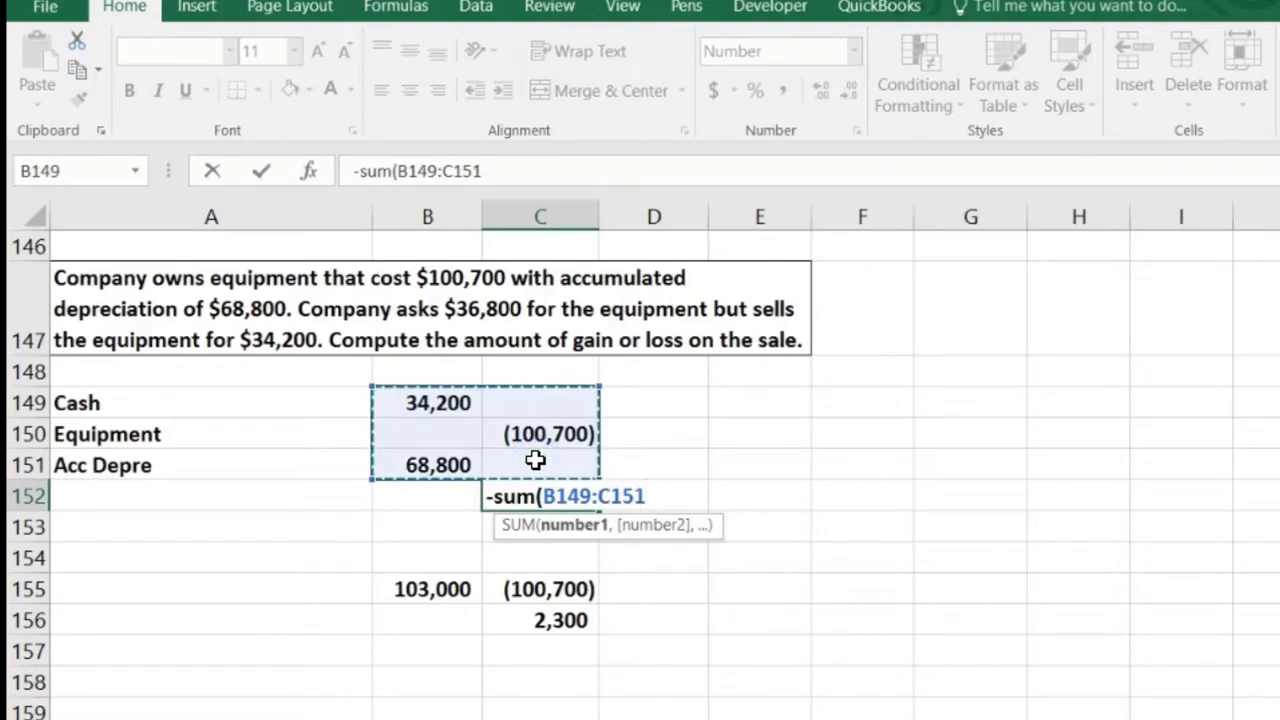
key(Return)
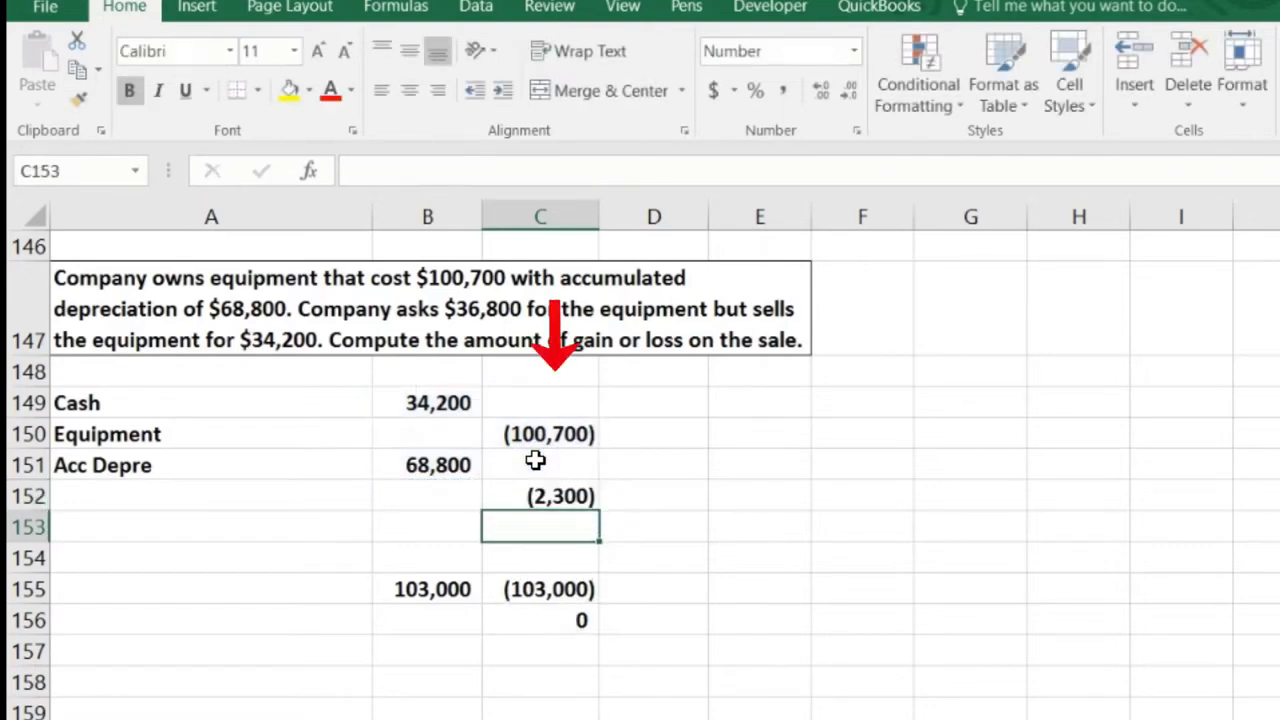
click(540, 622)
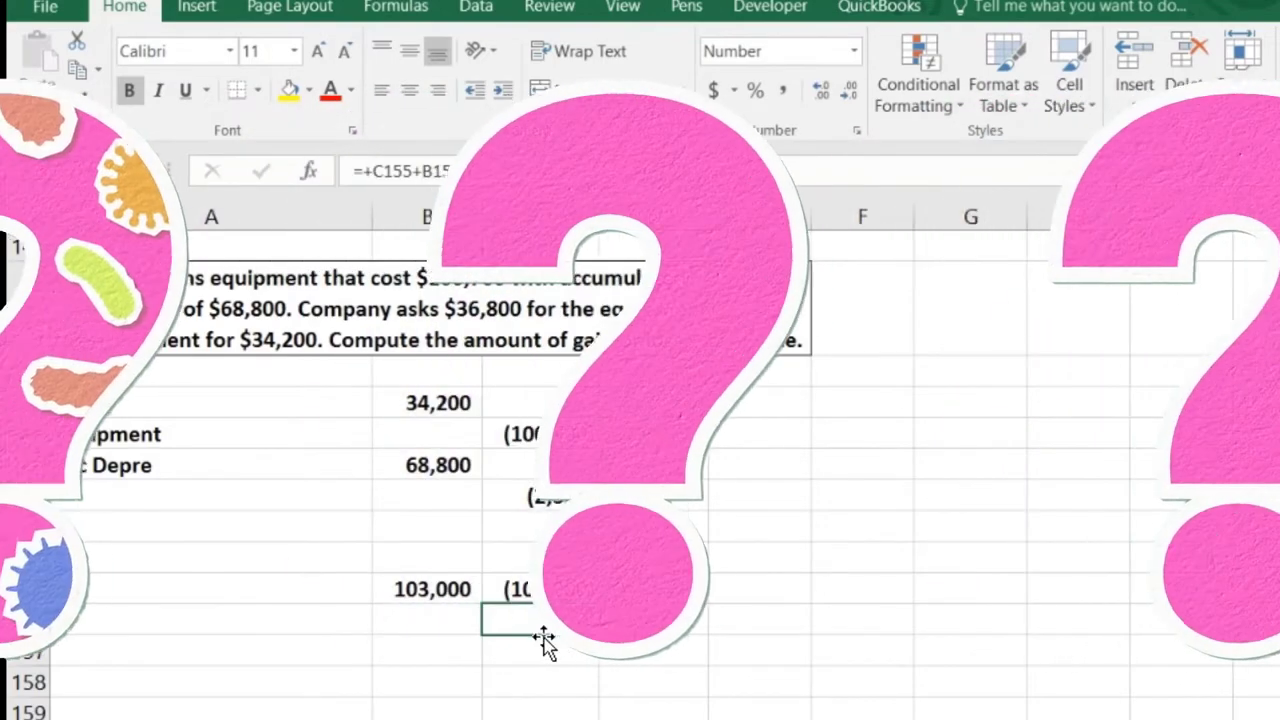
- Label the balancing line in A152 as "Gain on sale"
click(184, 494)
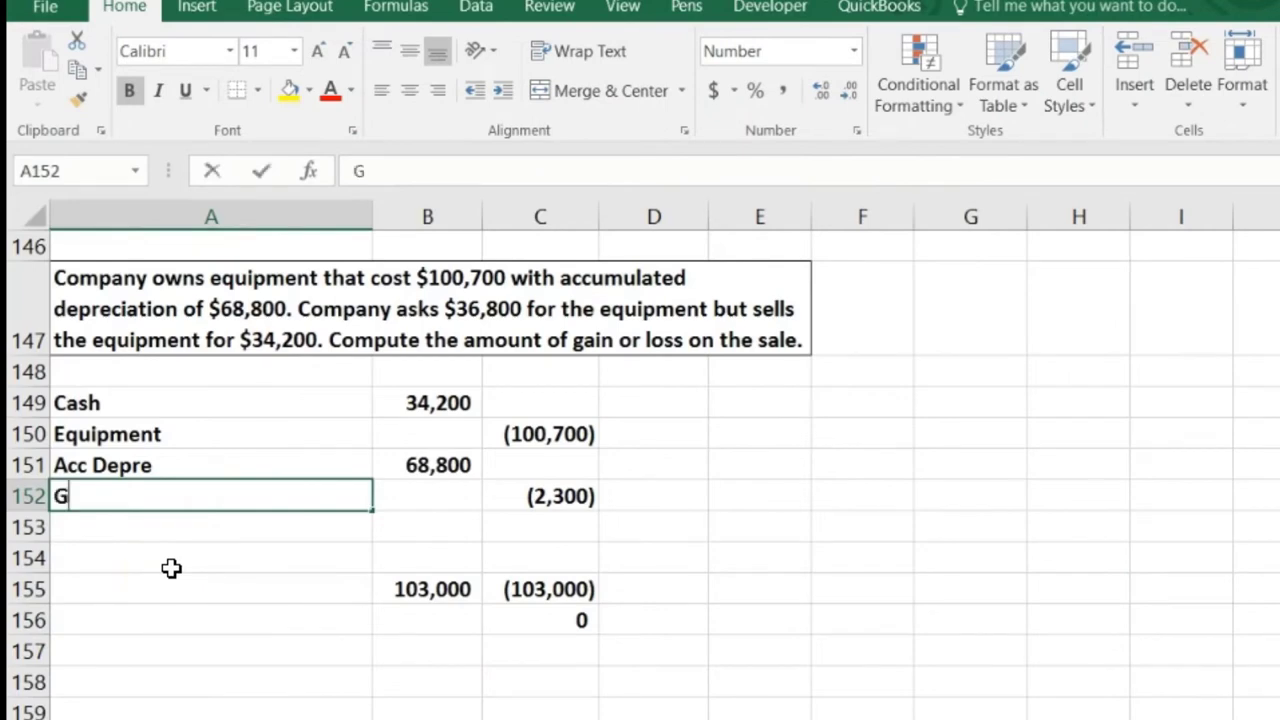
text(Gain on l)
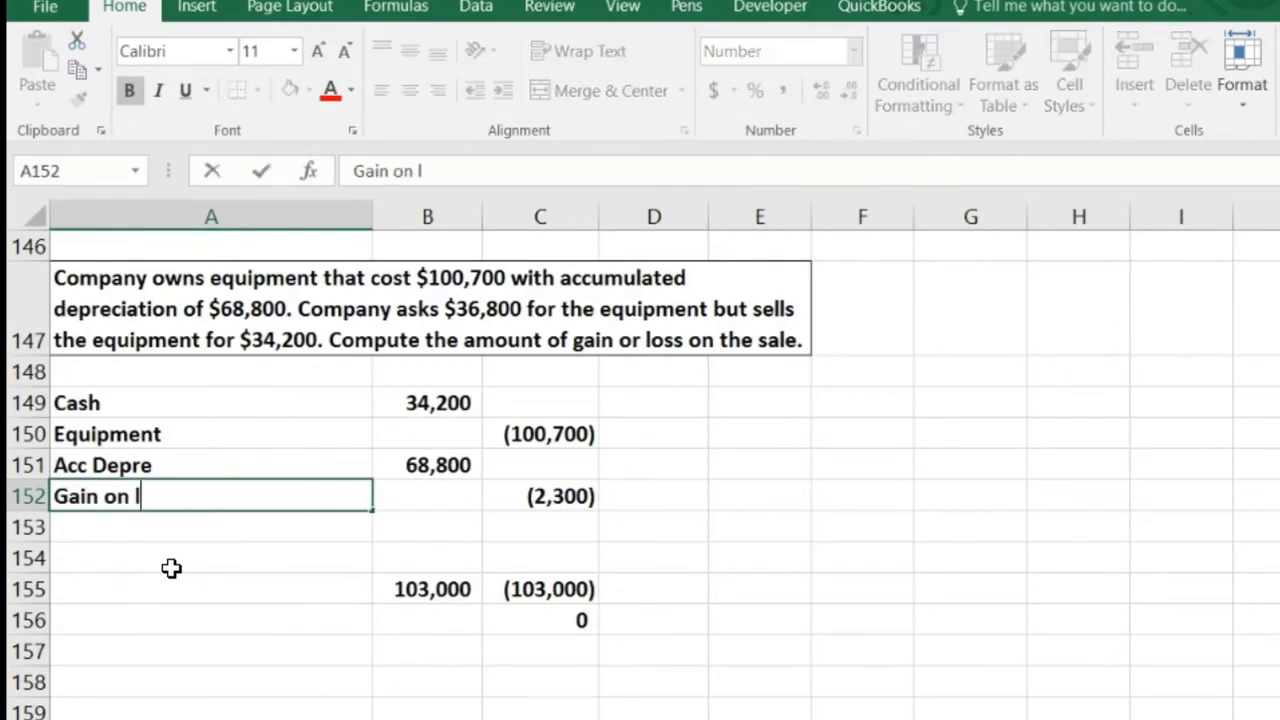
key(BackSpace)
text(sale)
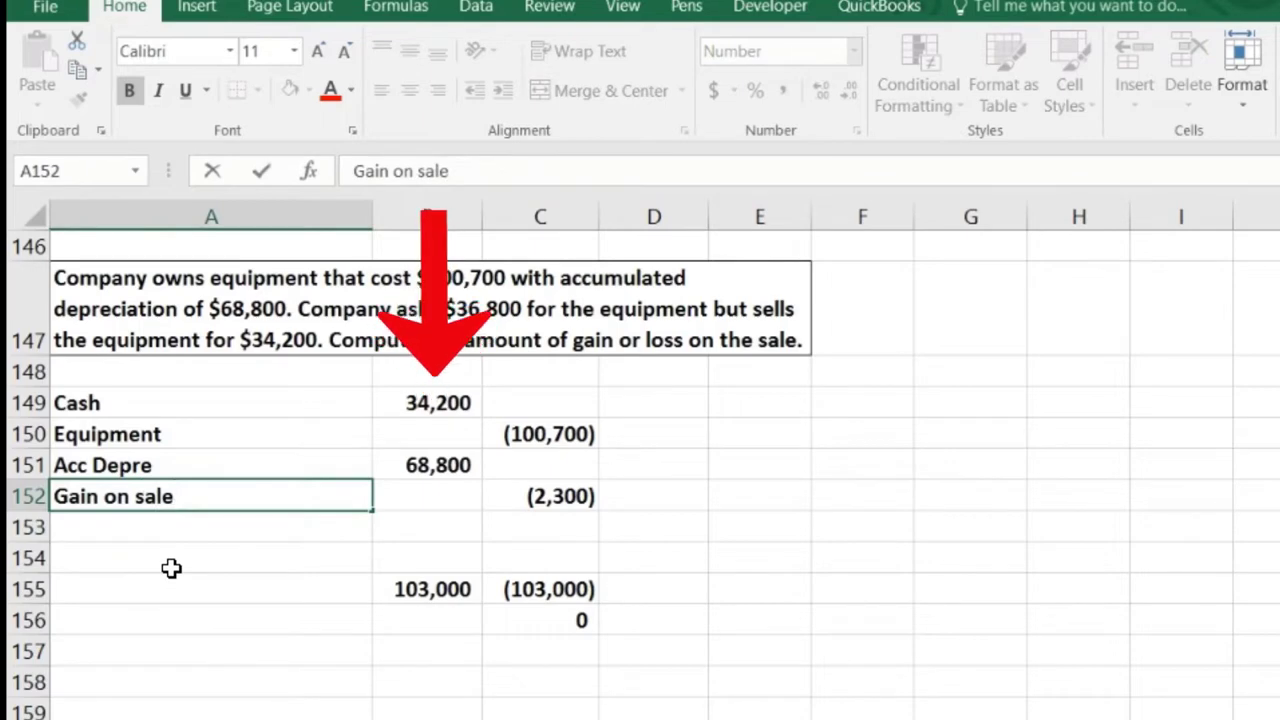
key(Return)
- Review the equipment sale entry by checking the cash debit, the combined amounts in B150:C151 and the gain on sale in C152
click(427, 400)
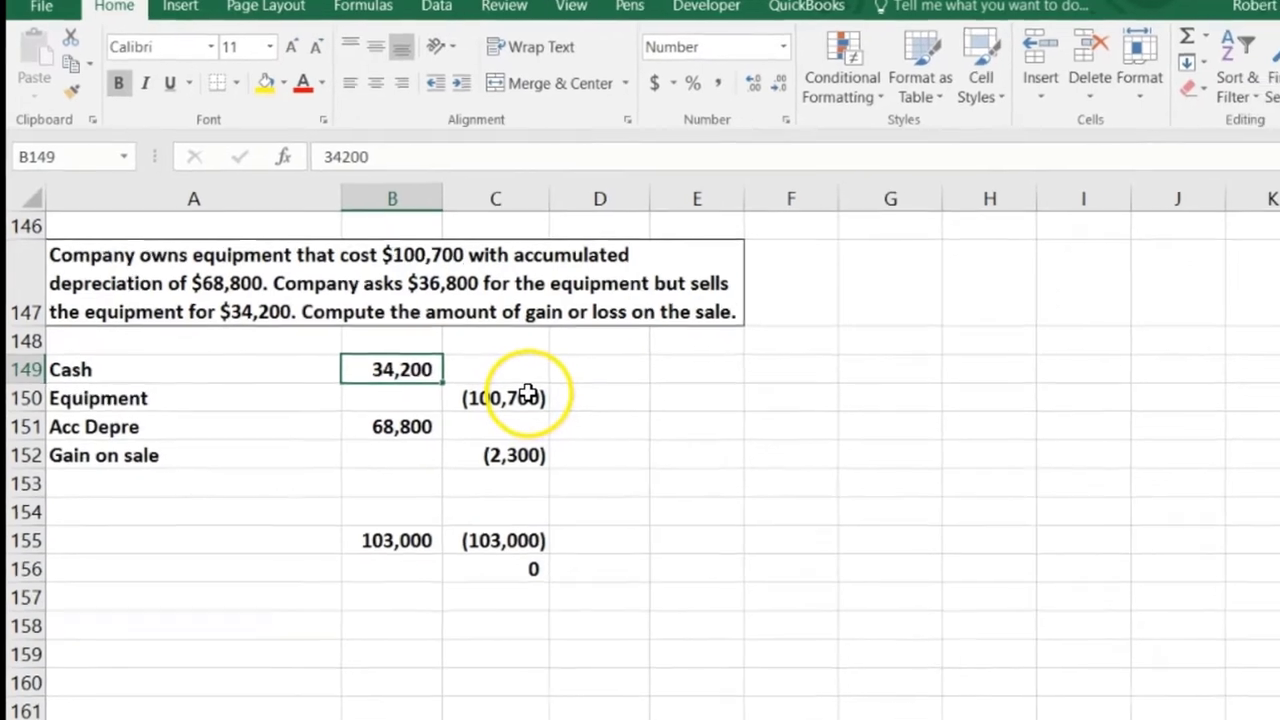
drag(528, 395, 517, 428)
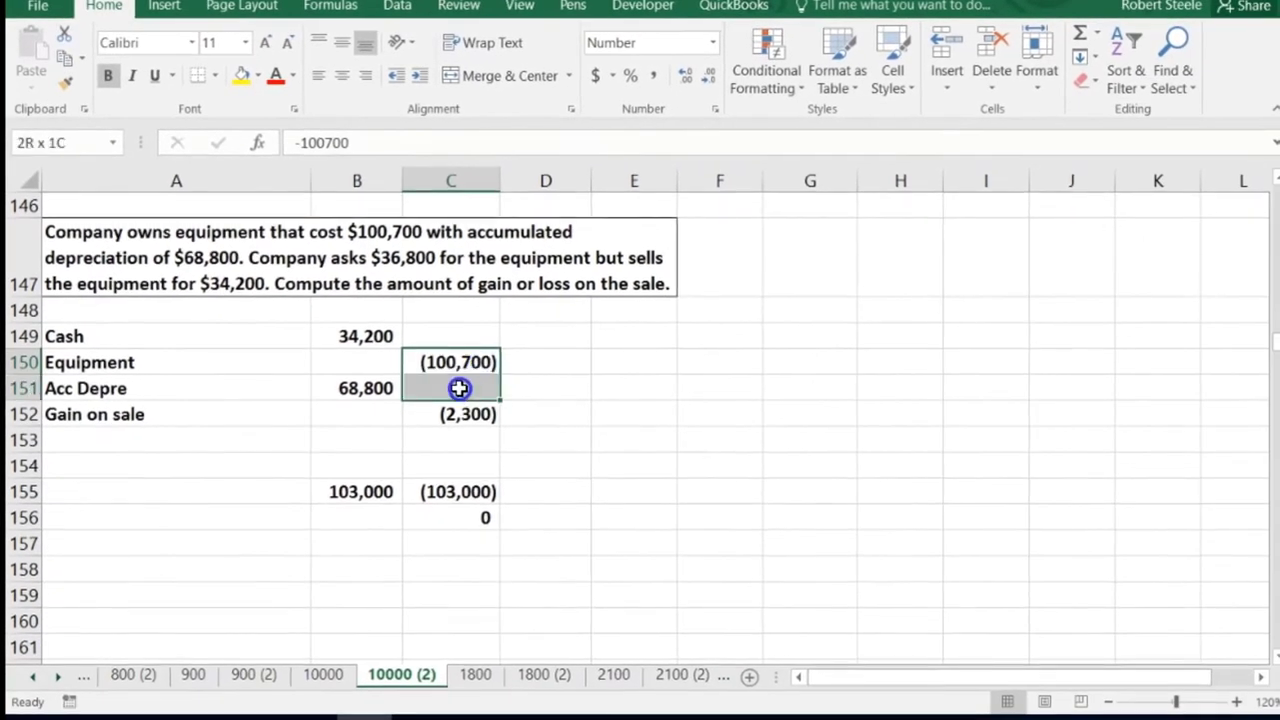
drag(396, 390, 354, 389)
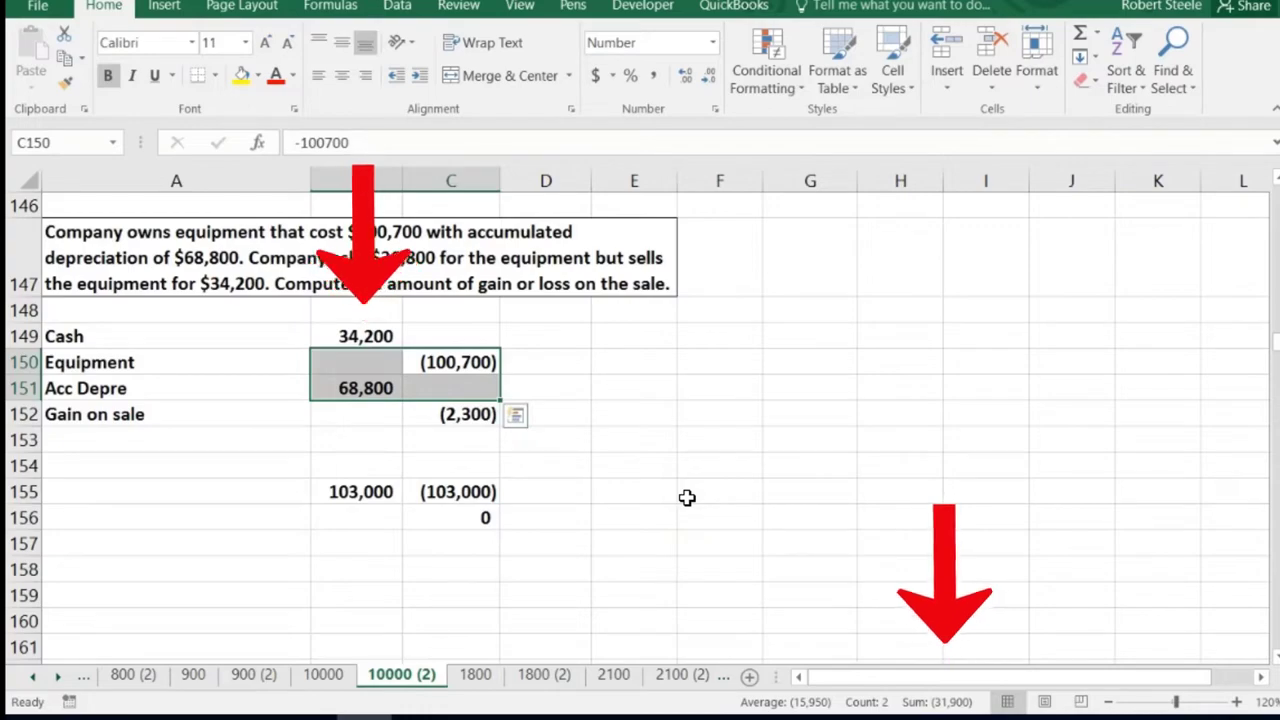
click(472, 424)
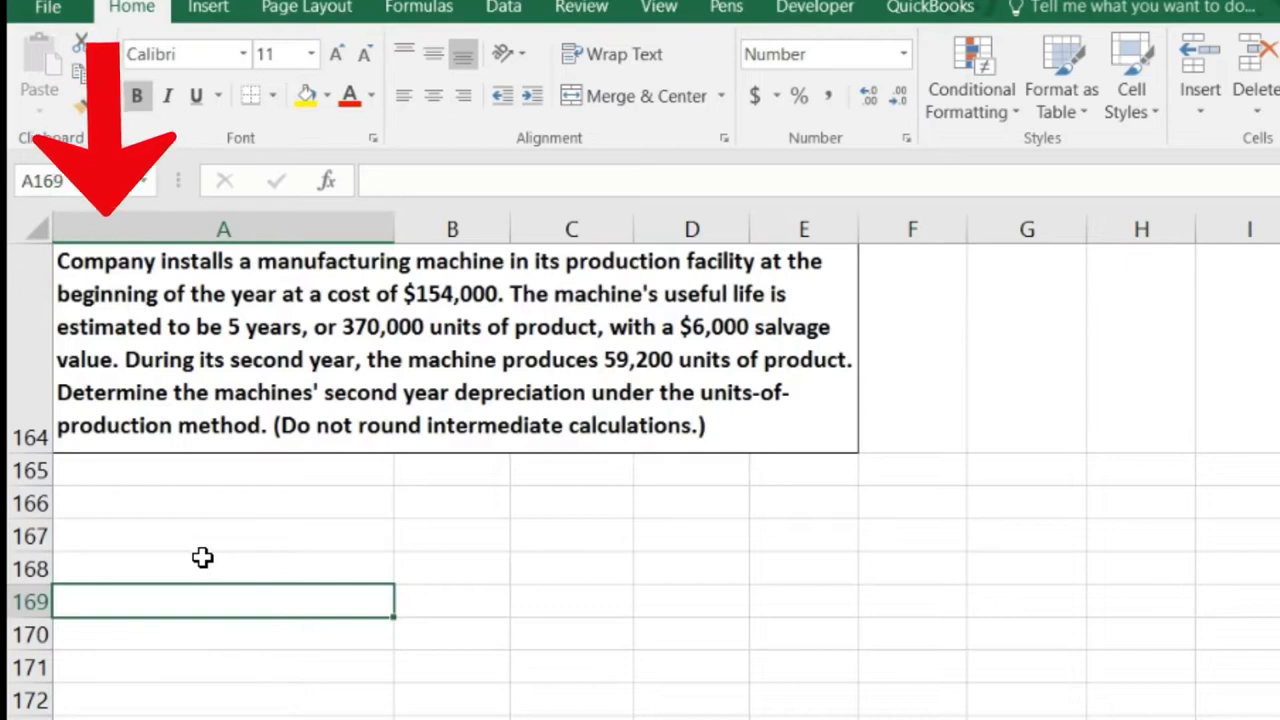
- Start the units-of-production calculation with the label "Cost" in A166 and 154,000 in B166
click(189, 511)
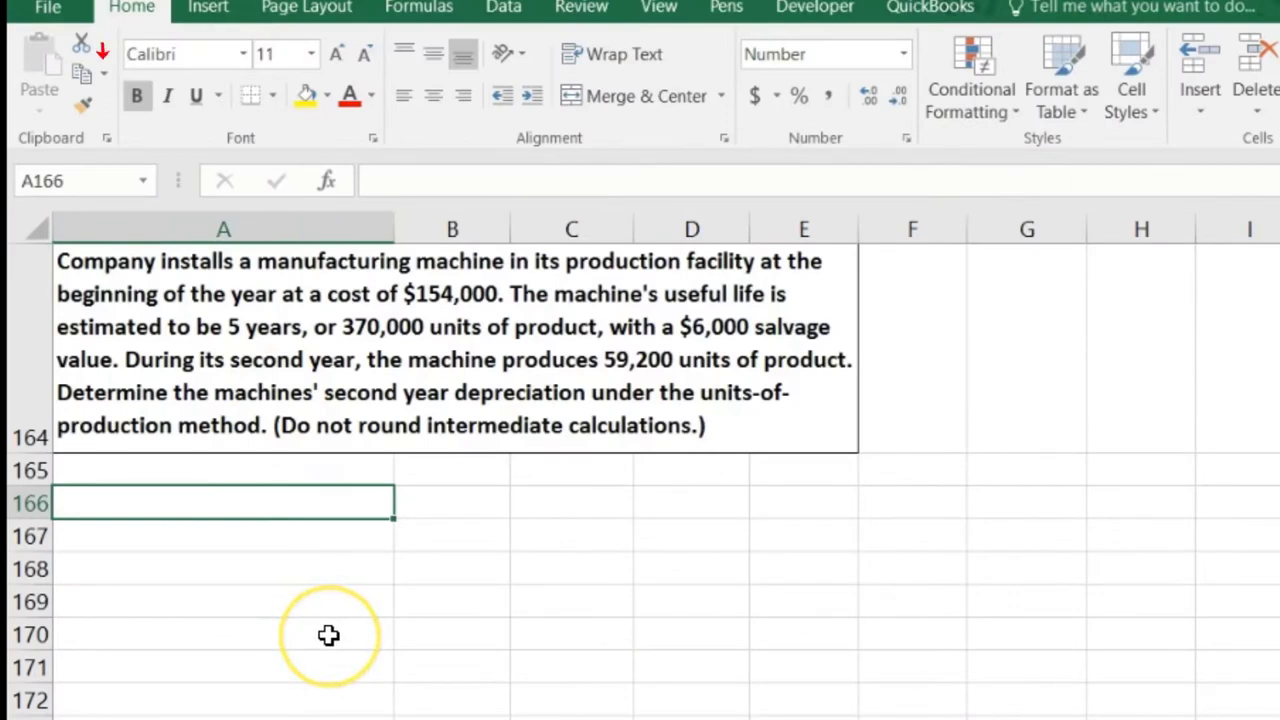
text(C)
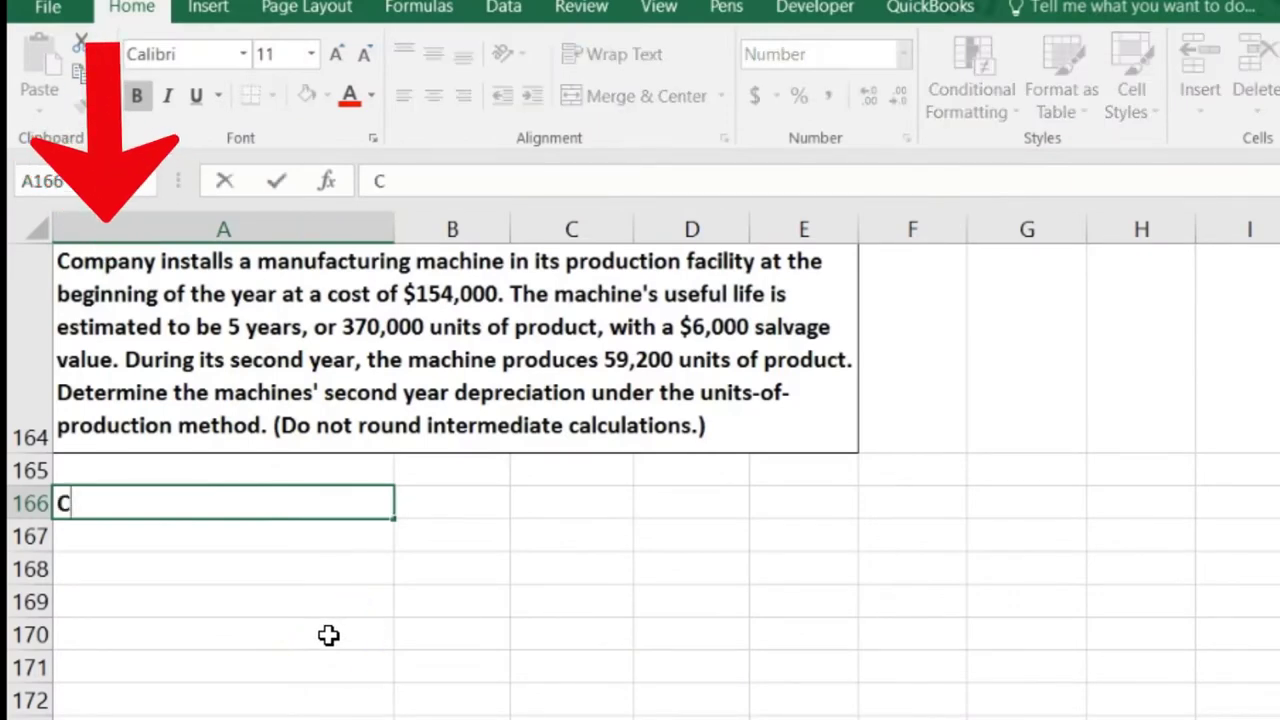
text(ost)
key(Tab)
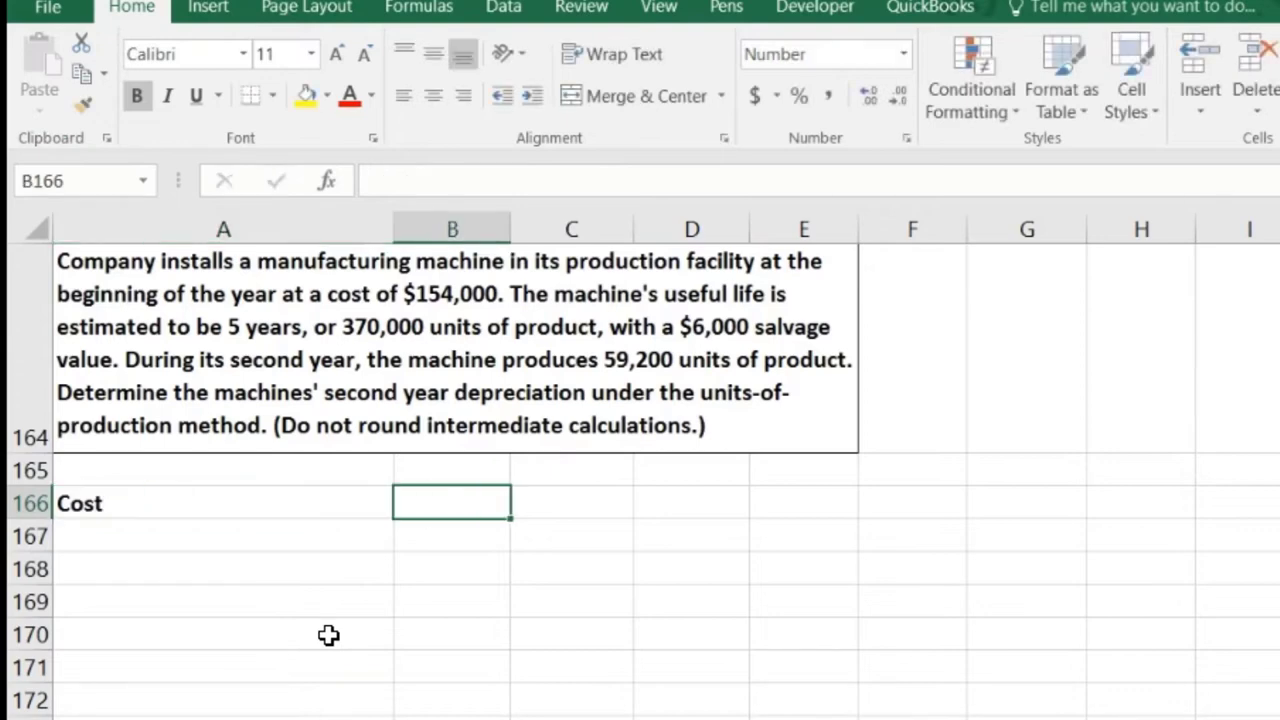
text(154,000)
key(Return)
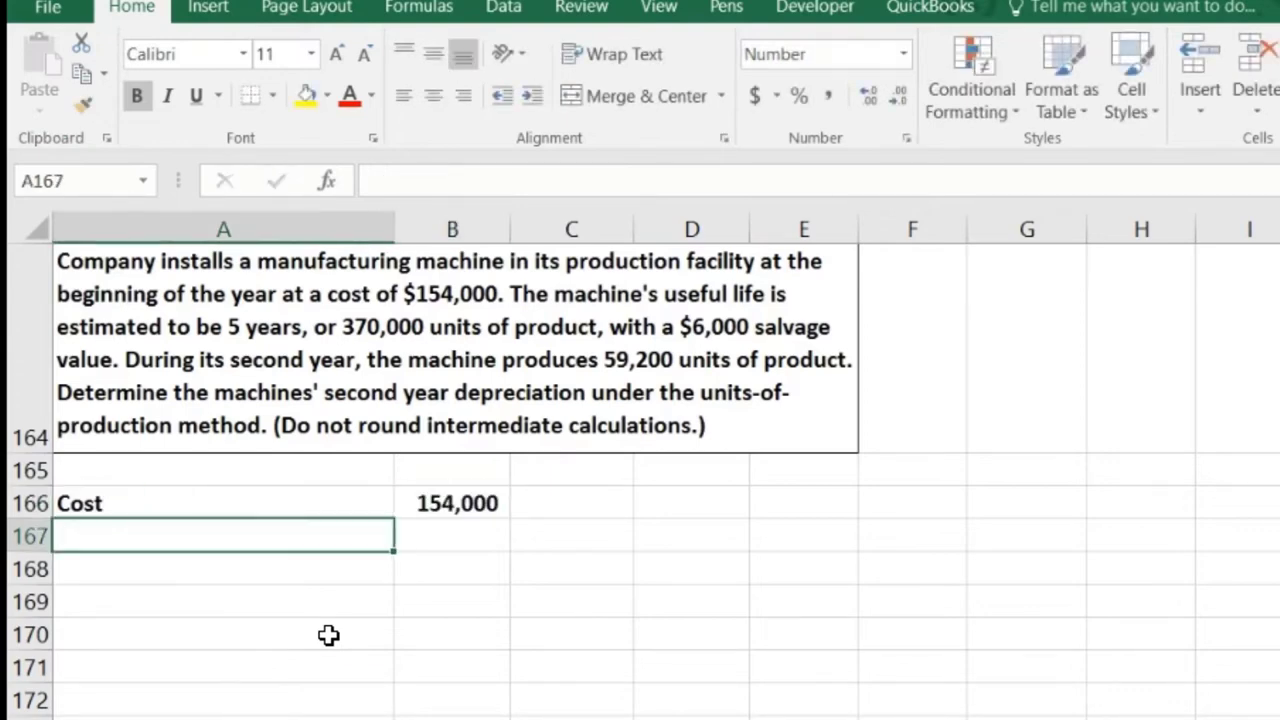
- Add the line "Salvage" in A167 with 6000 in B167, and underline that amount
text(Salvage)
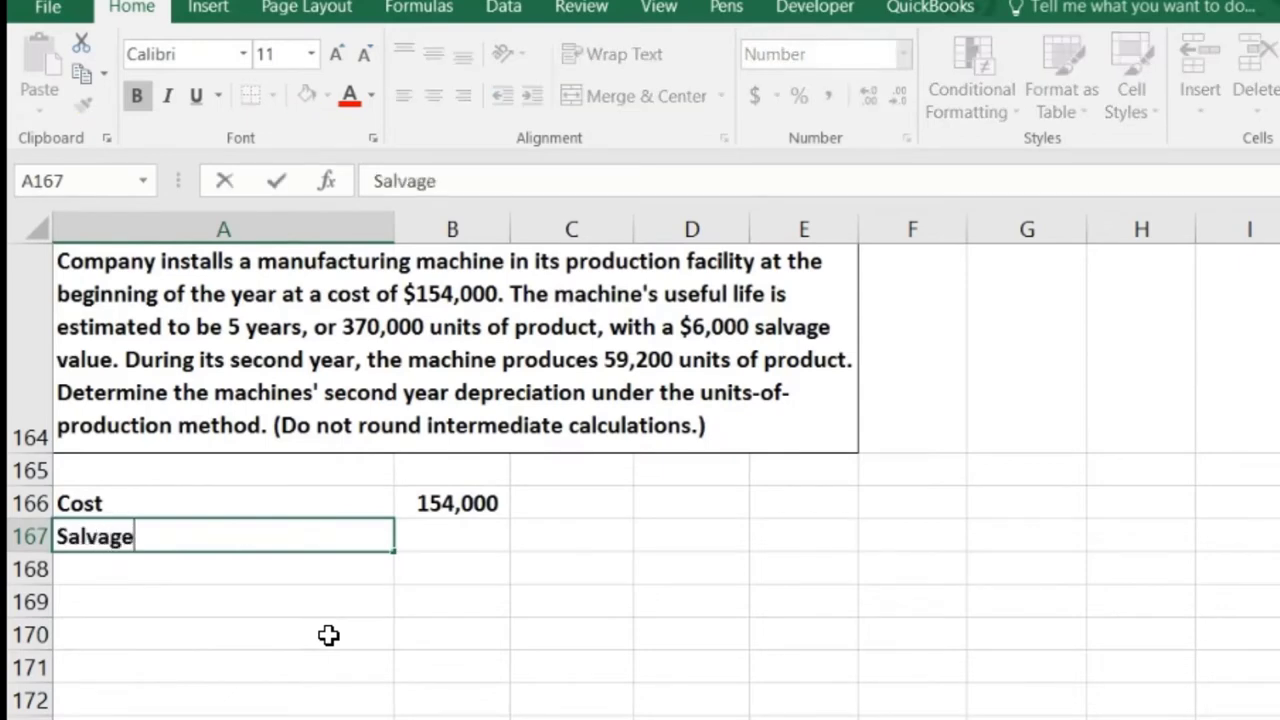
key(Tab)
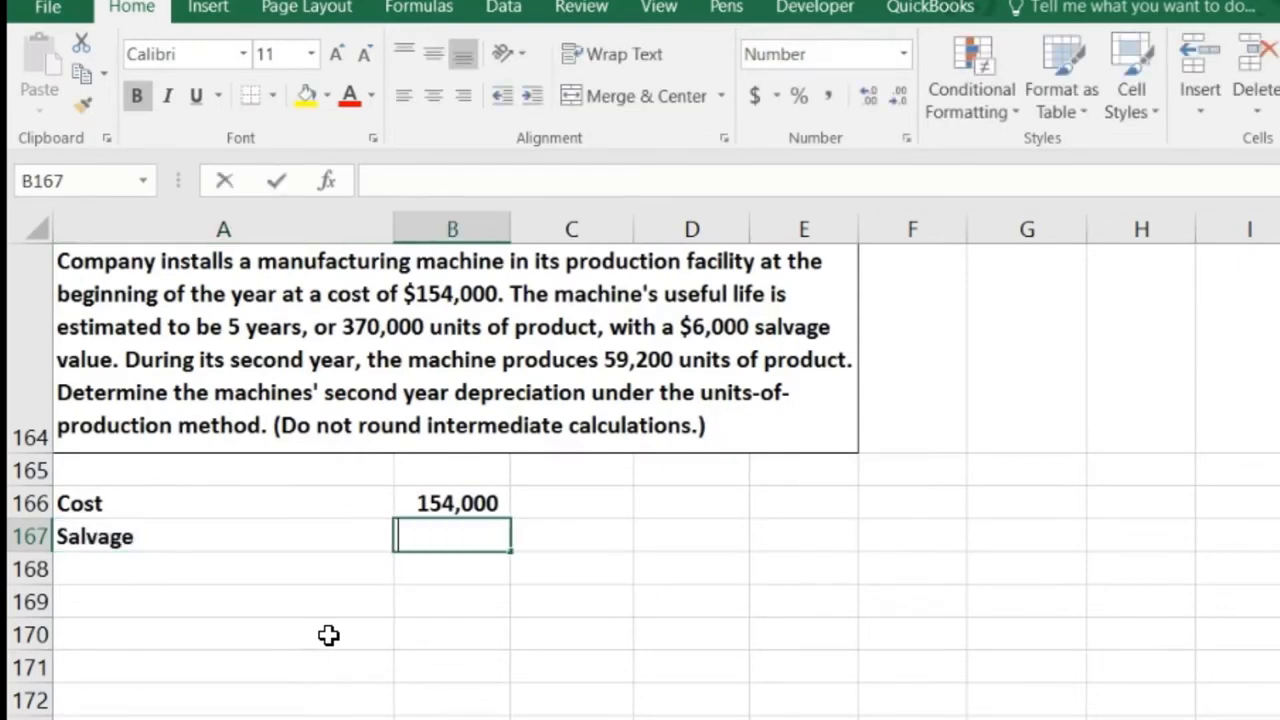
text(6000)
key(Return)
key(Up)
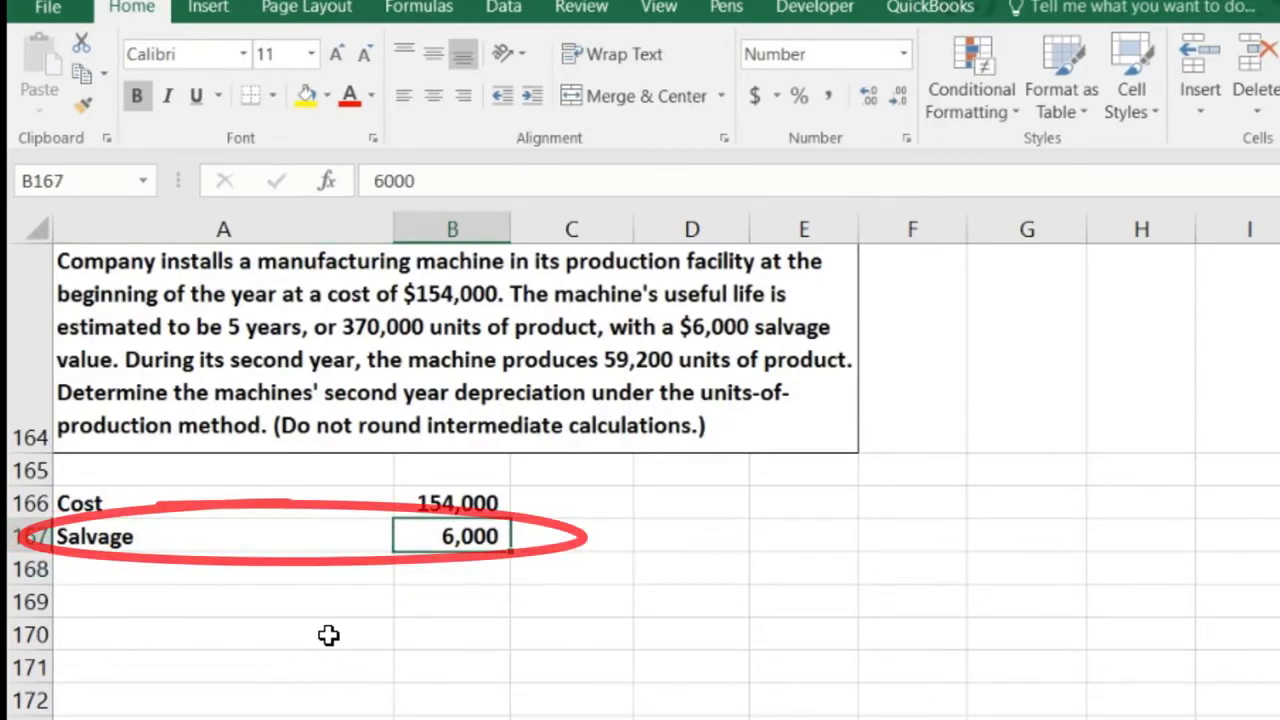
click(200, 97)
- Calculate cost less salvage in B168 with the formula =B166-B167 and label A168 "Amount to be depreciated"
click(449, 573)
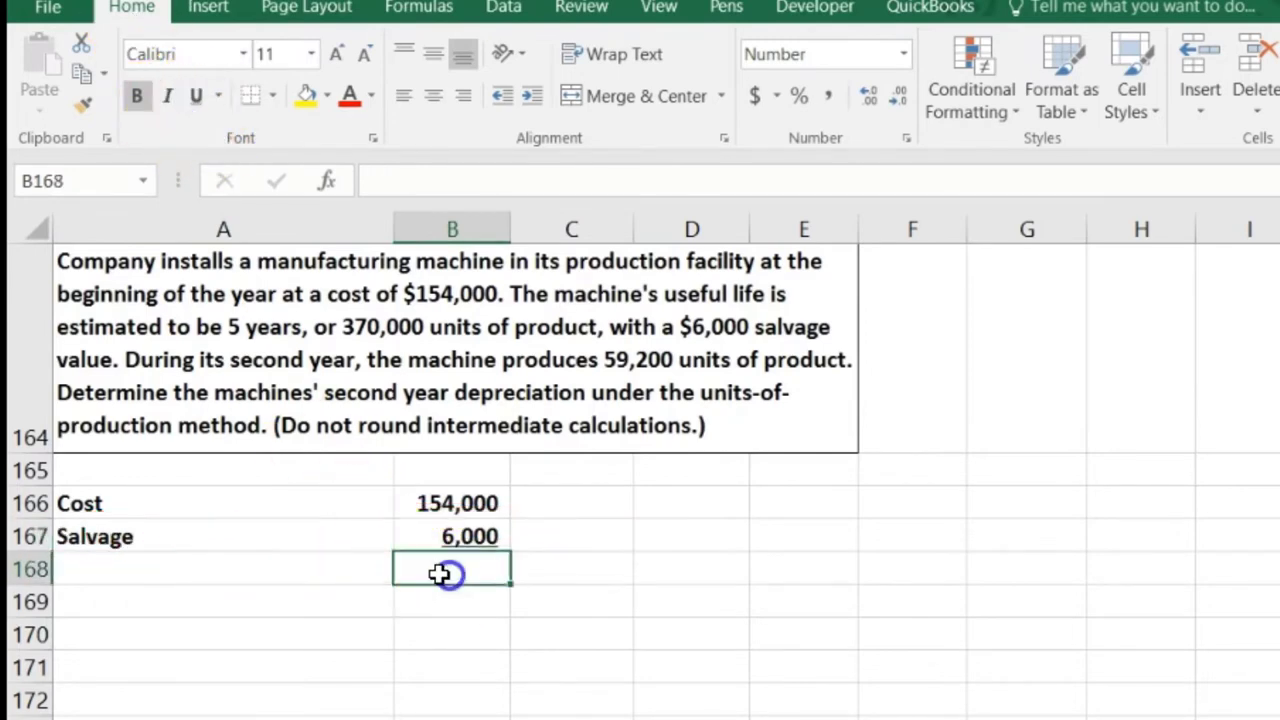
text(=)
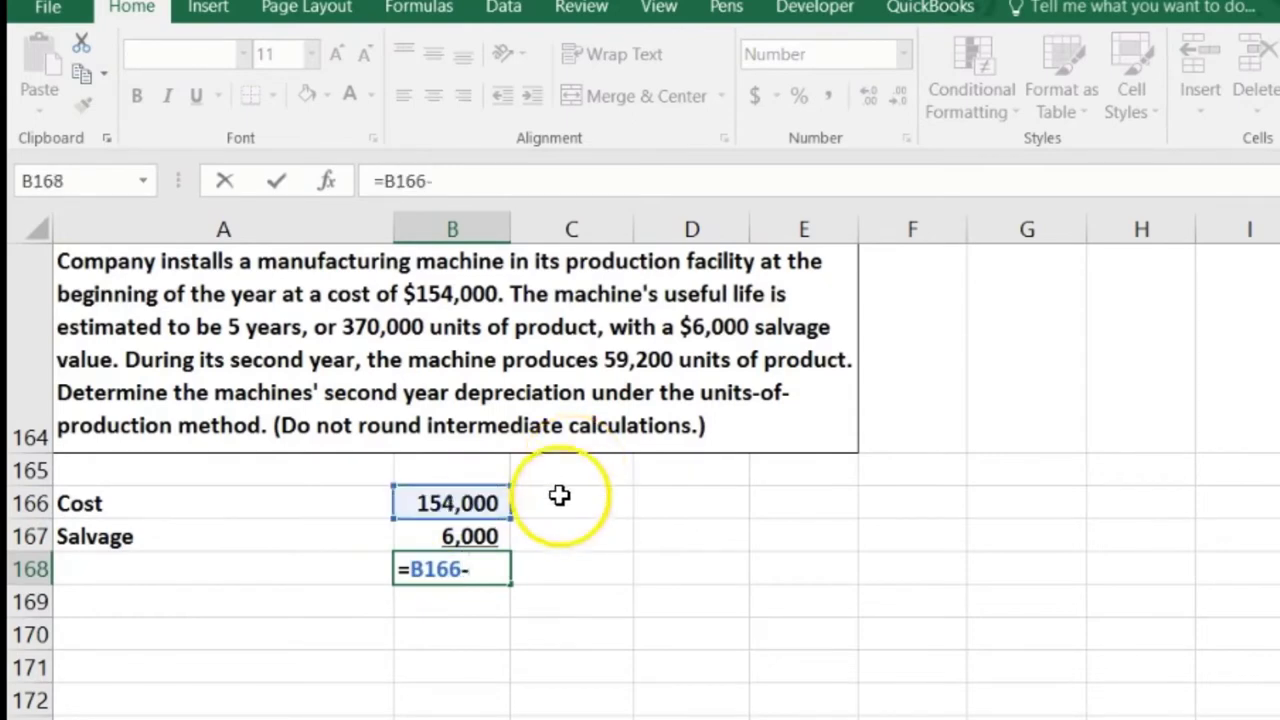
key(Return)
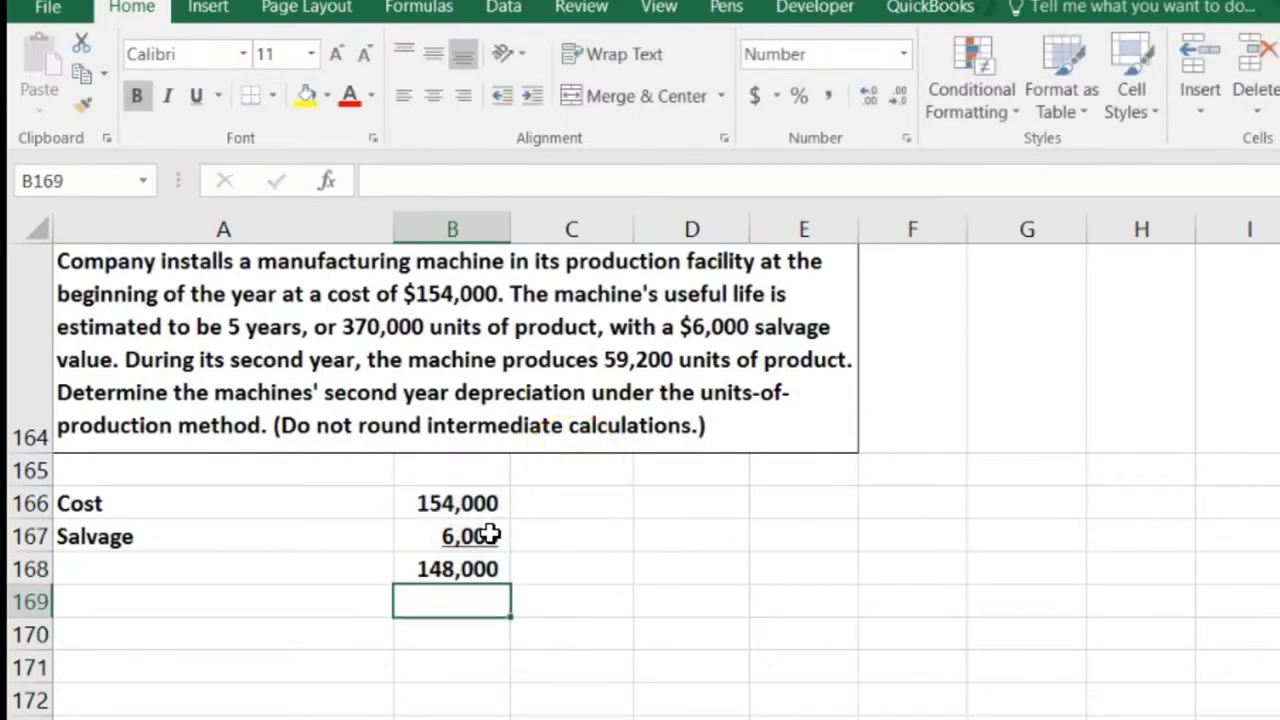
key(Up)
key(Left)
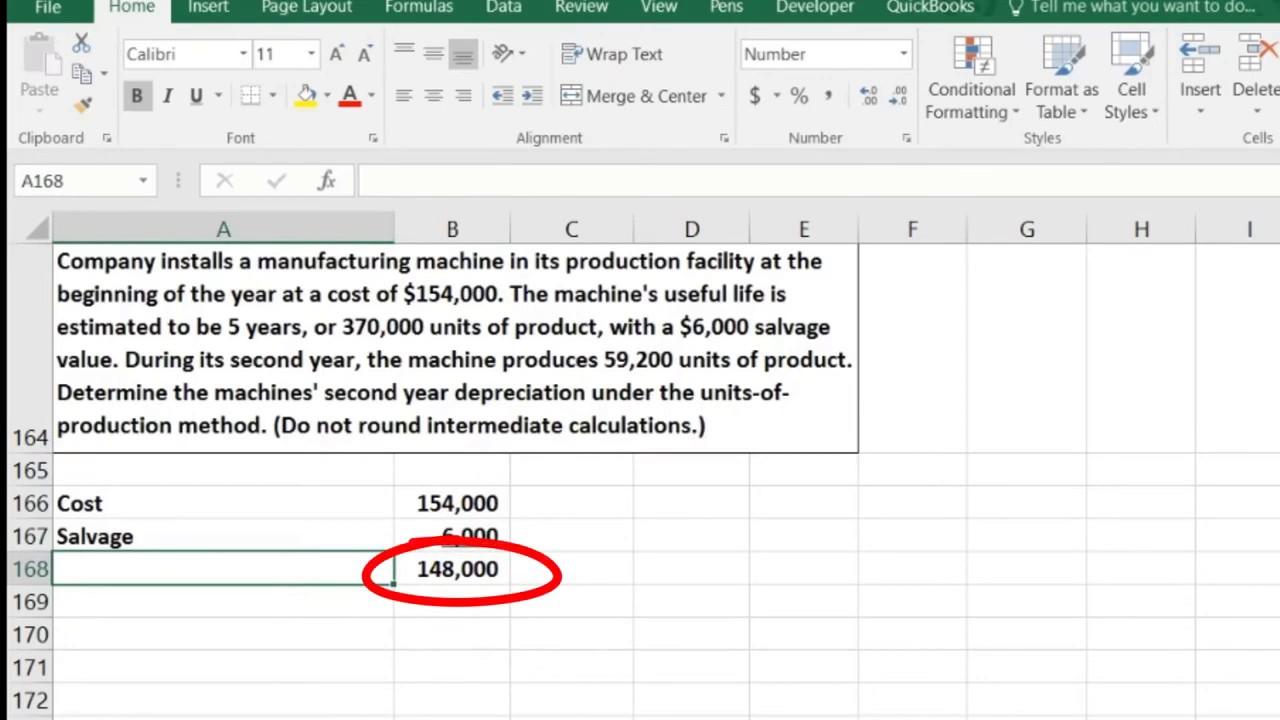
text(Amount to be depreciated)
key(Return)
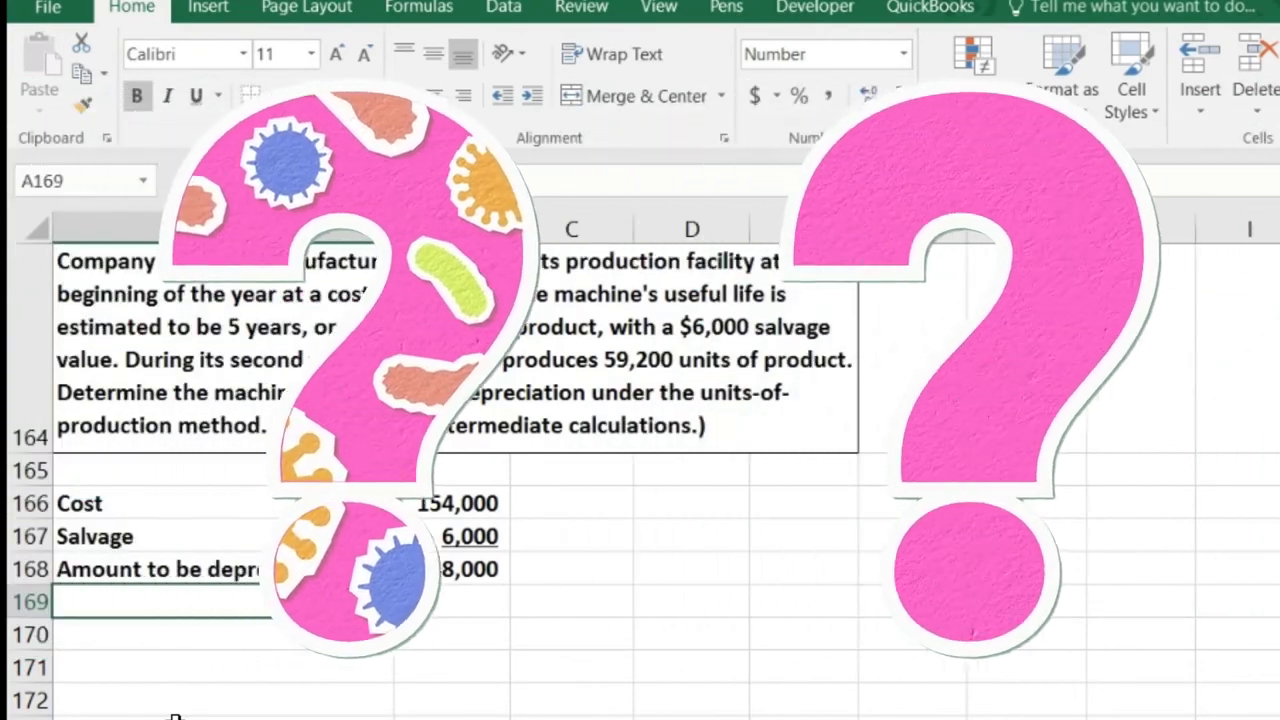
- Add the line "Units to be produced" in A169 with 370000 in B169, and underline that amount
text(Units to be produced)
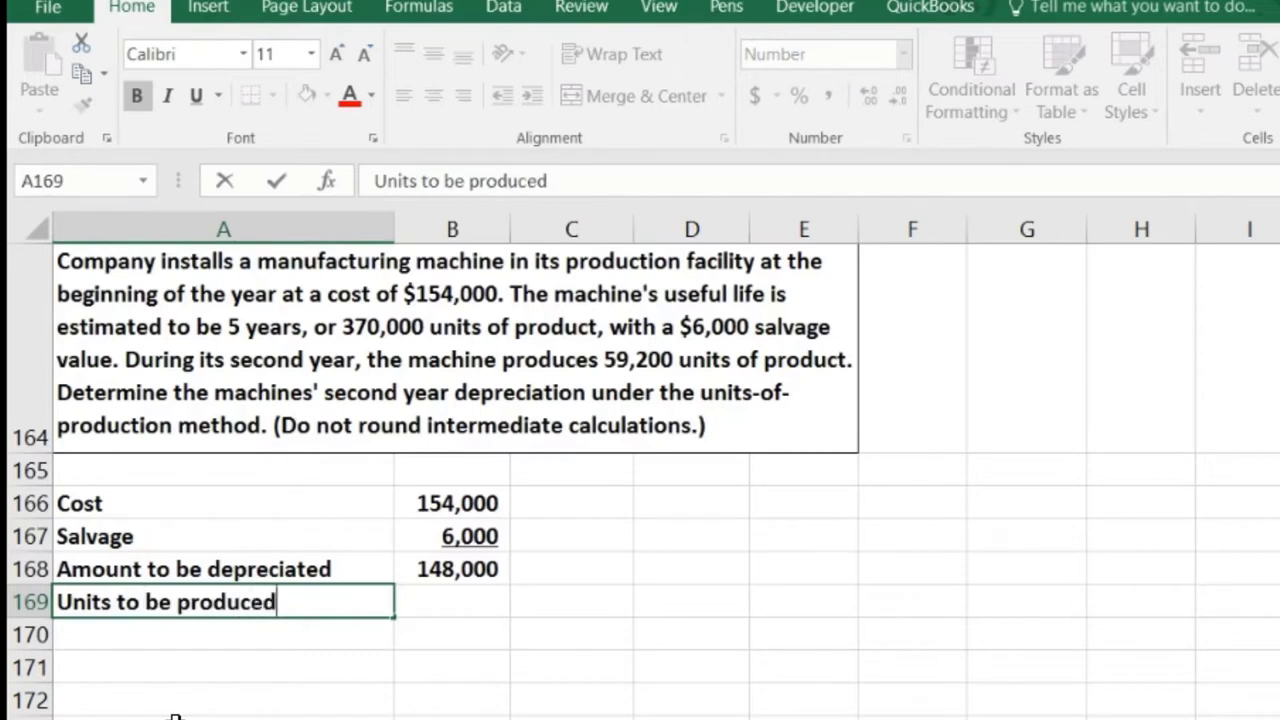
key(Tab)
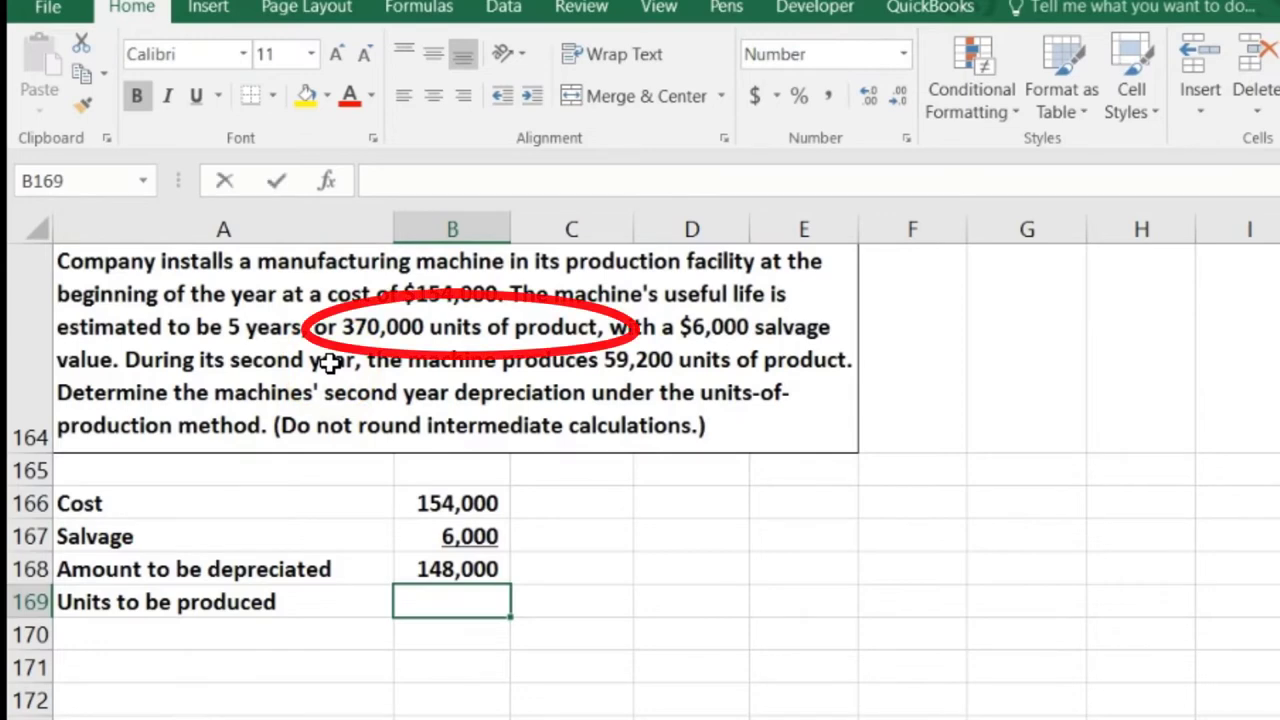
text(370000)
key(ctrl+Return)
key(Left)
key(Right)
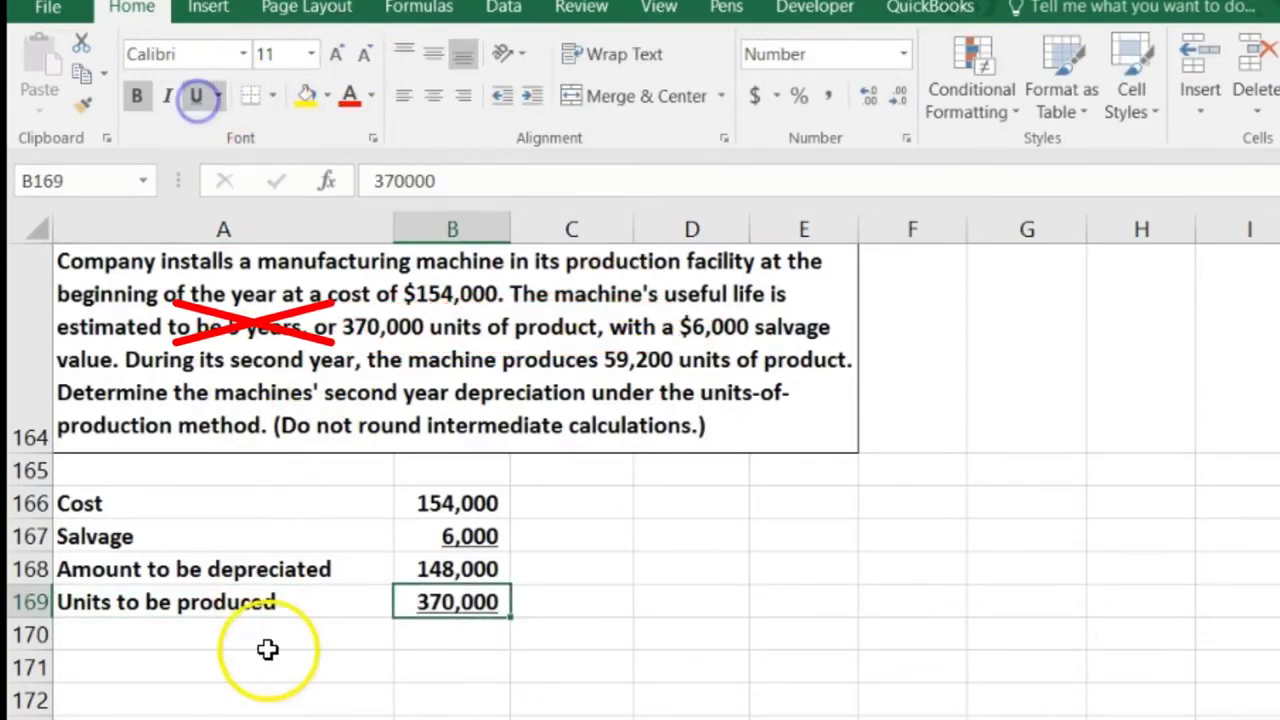
- Calculate the depreciation per unit in B170 with the formula =B168/B169 and label A170 "Cost per unit"
click(396, 640)
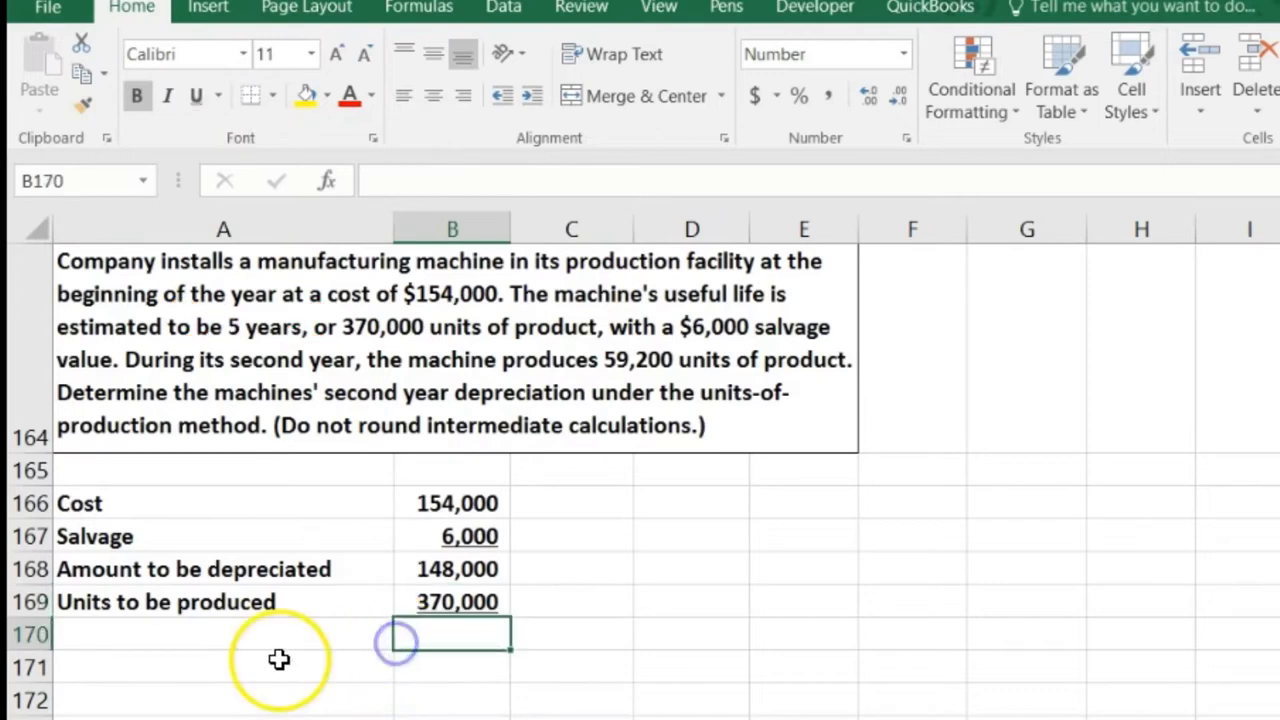
text(=)
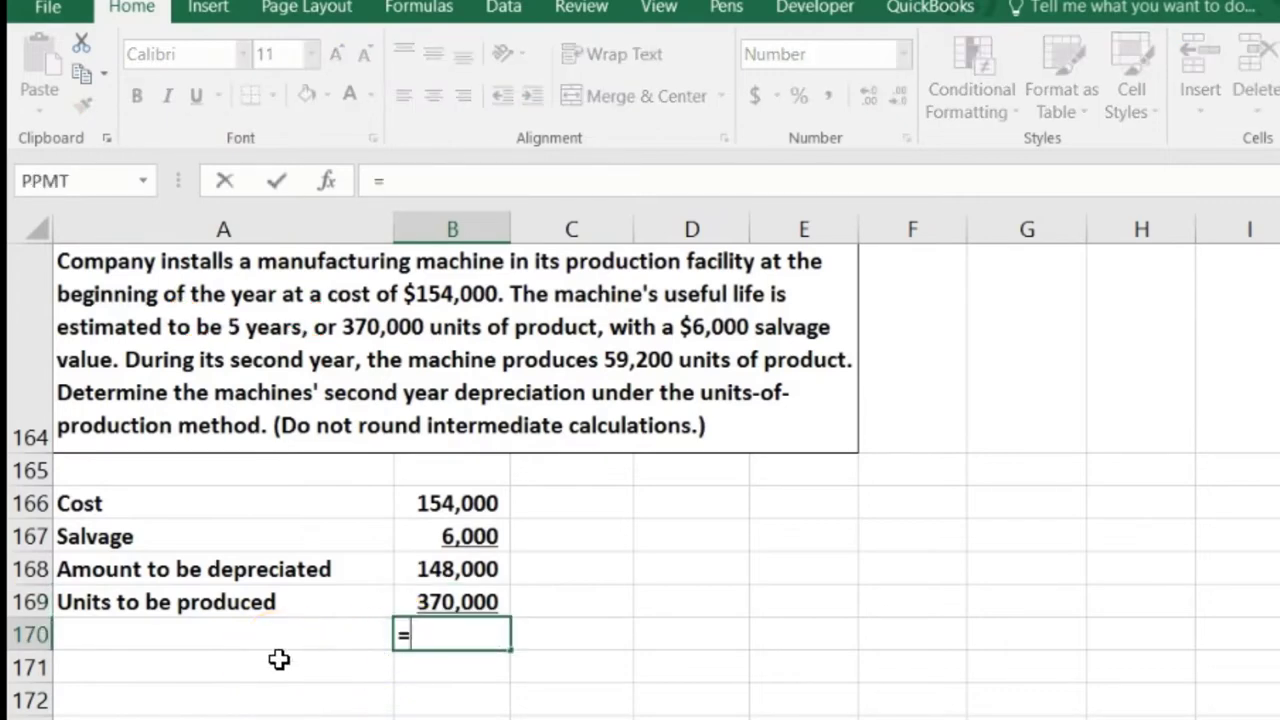
click(407, 566)
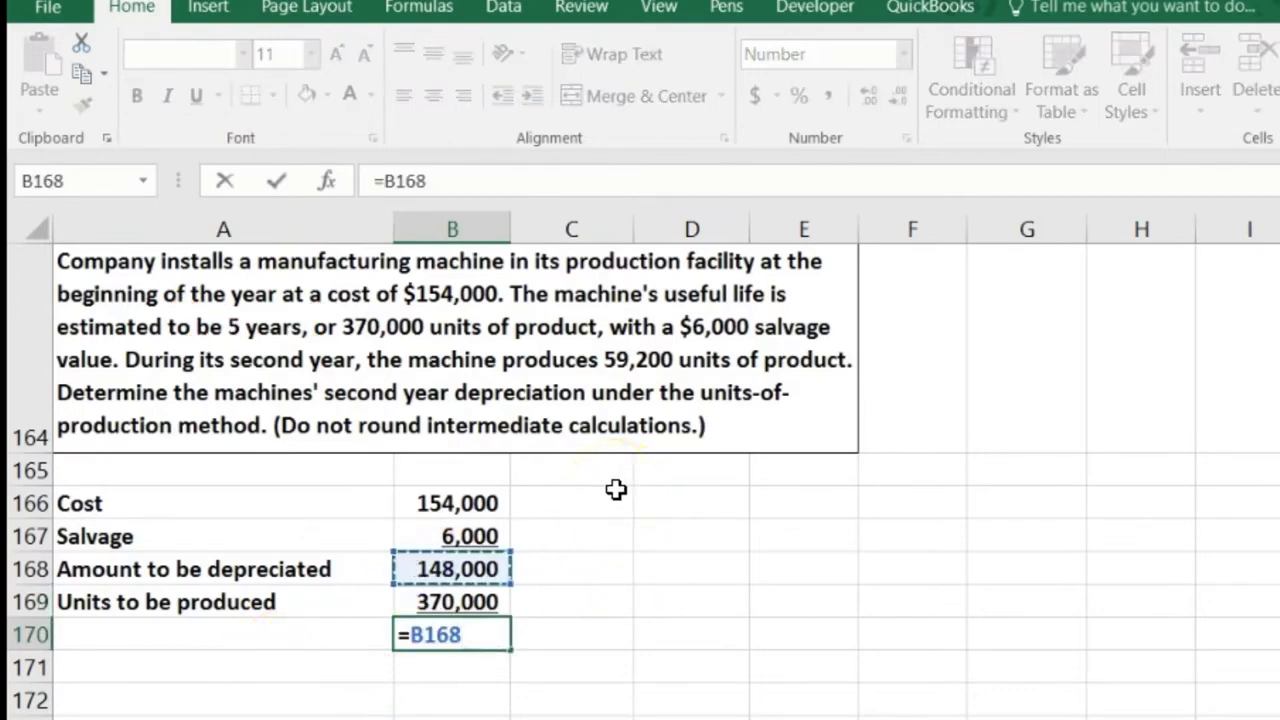
click(503, 597)
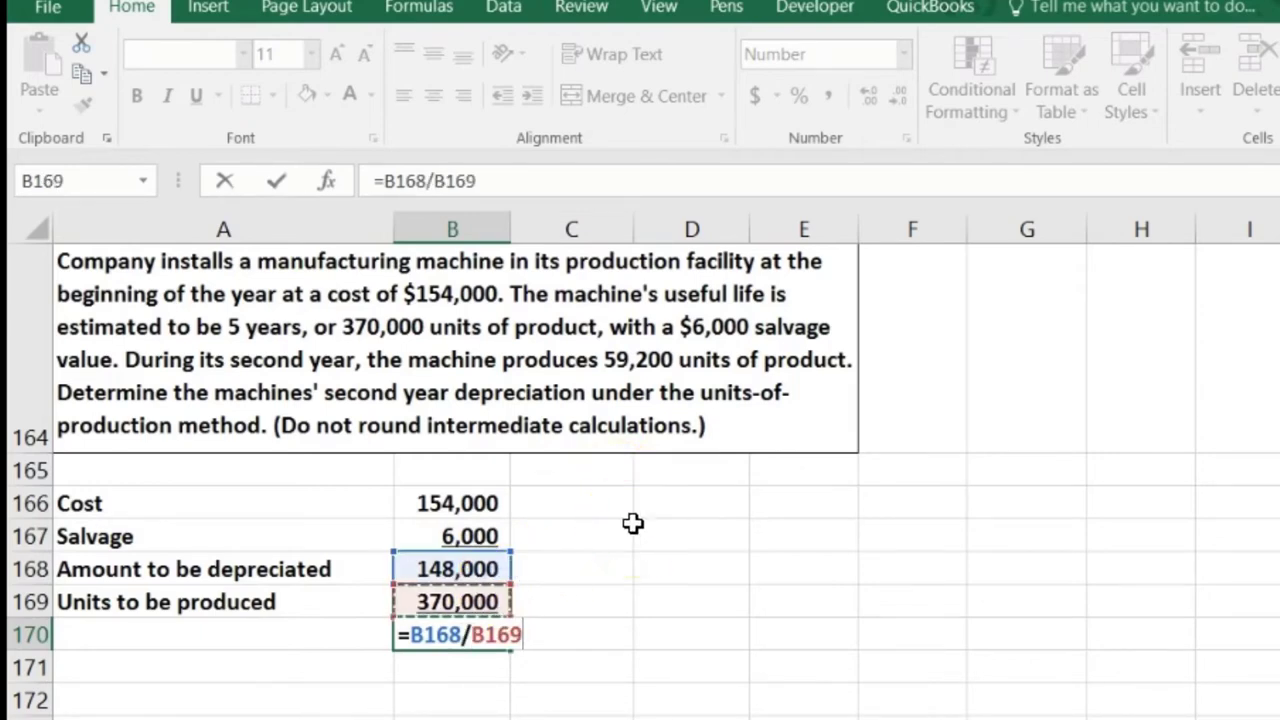
key(Return)
key(Up)
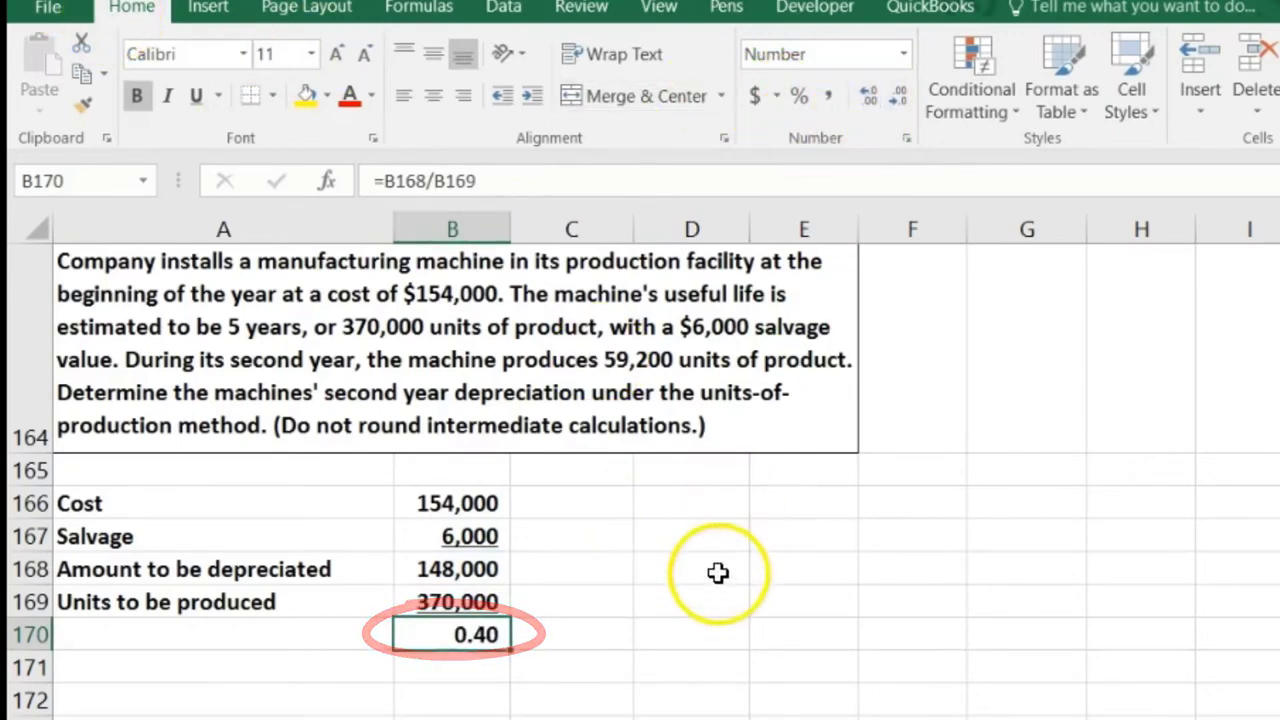
click(188, 630)
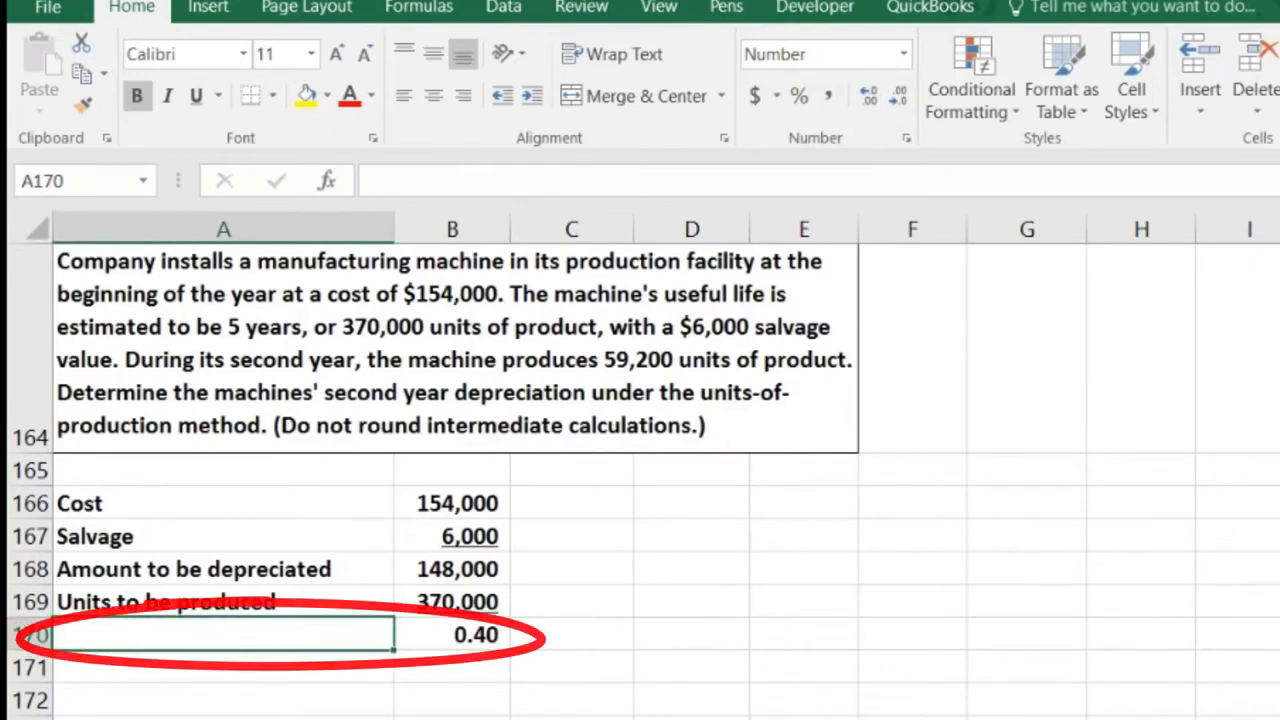
text(Cost per unit)
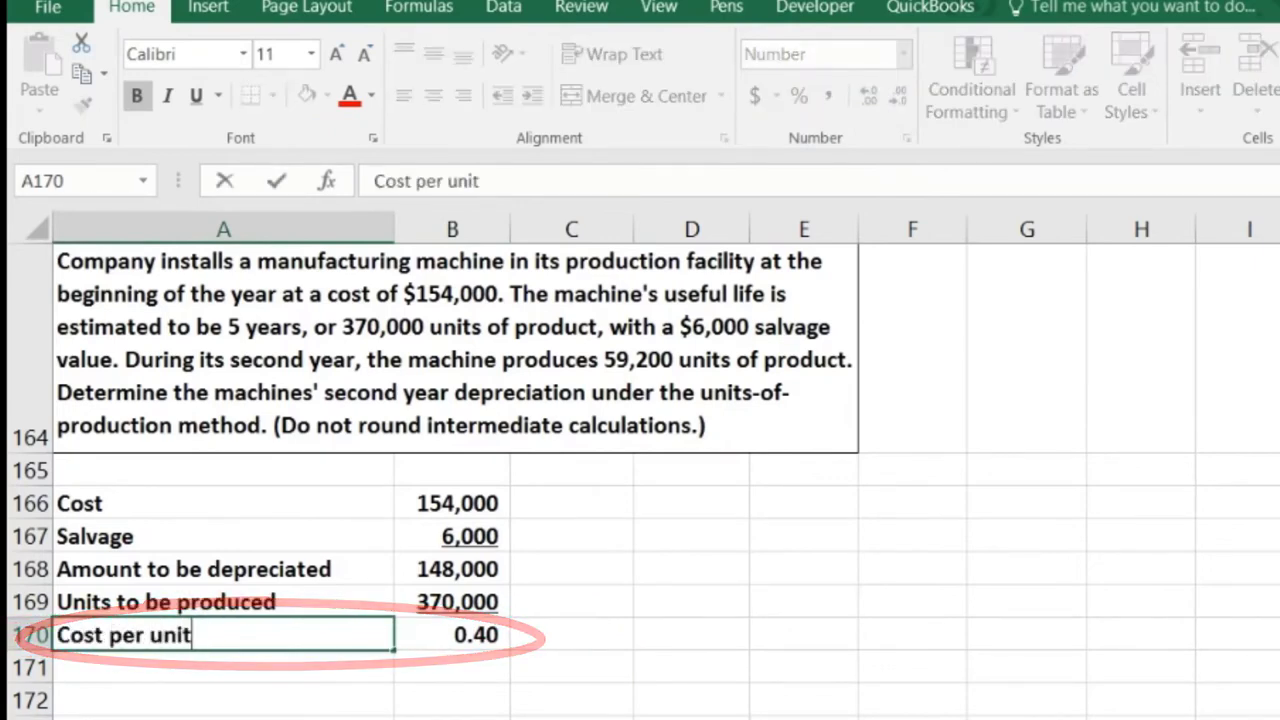
key(Return)
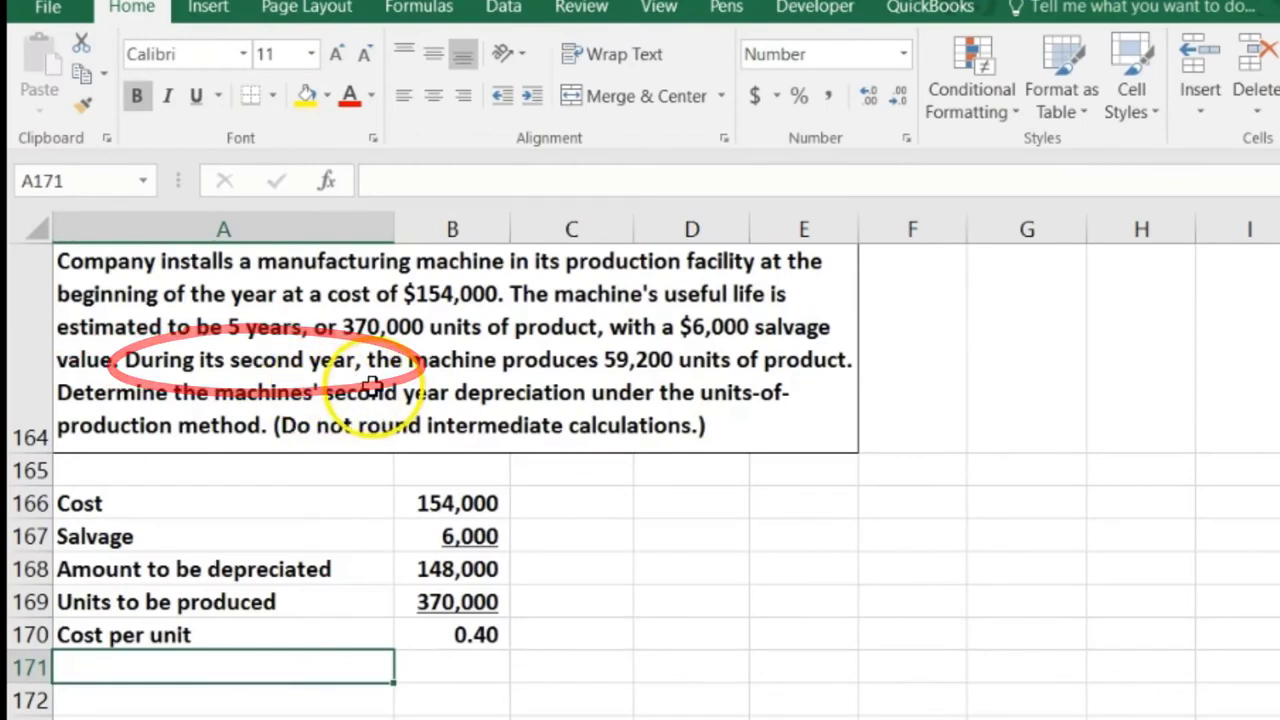
- Add the line "Units produced in year 2" in A171 with 59,200 in B171
text(Units produced in year 2)
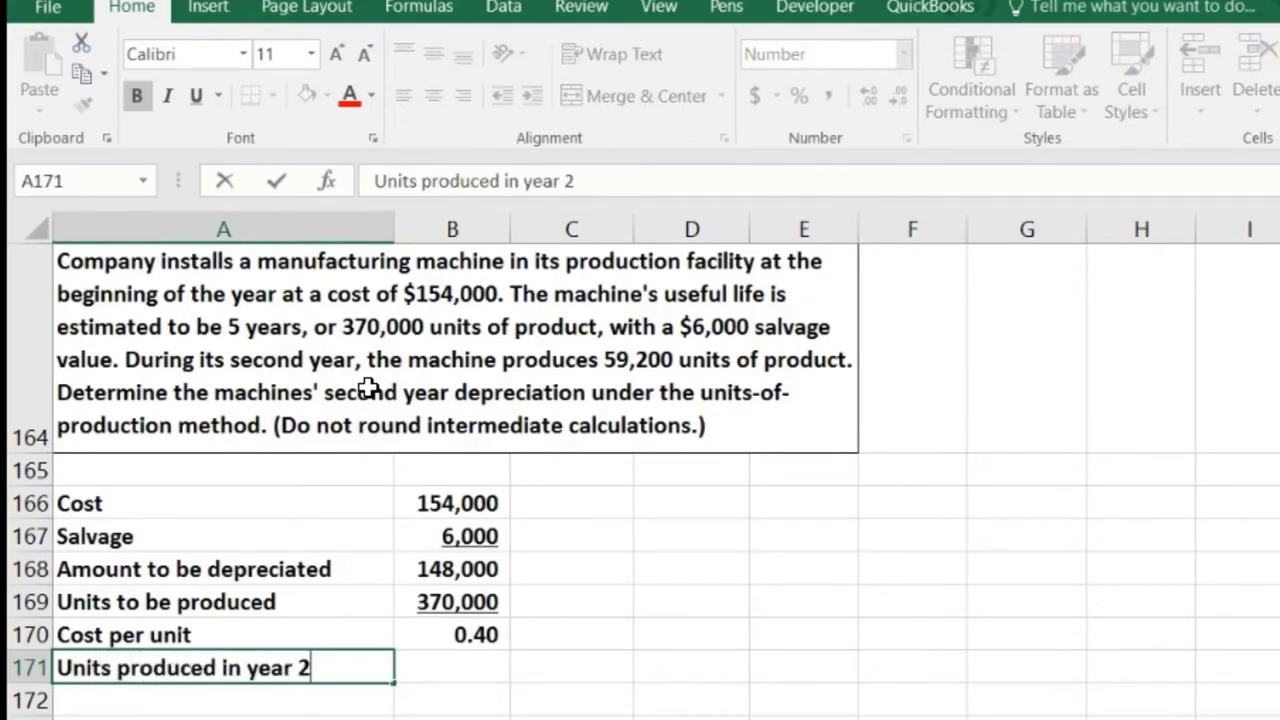
key(Tab)
text(59)
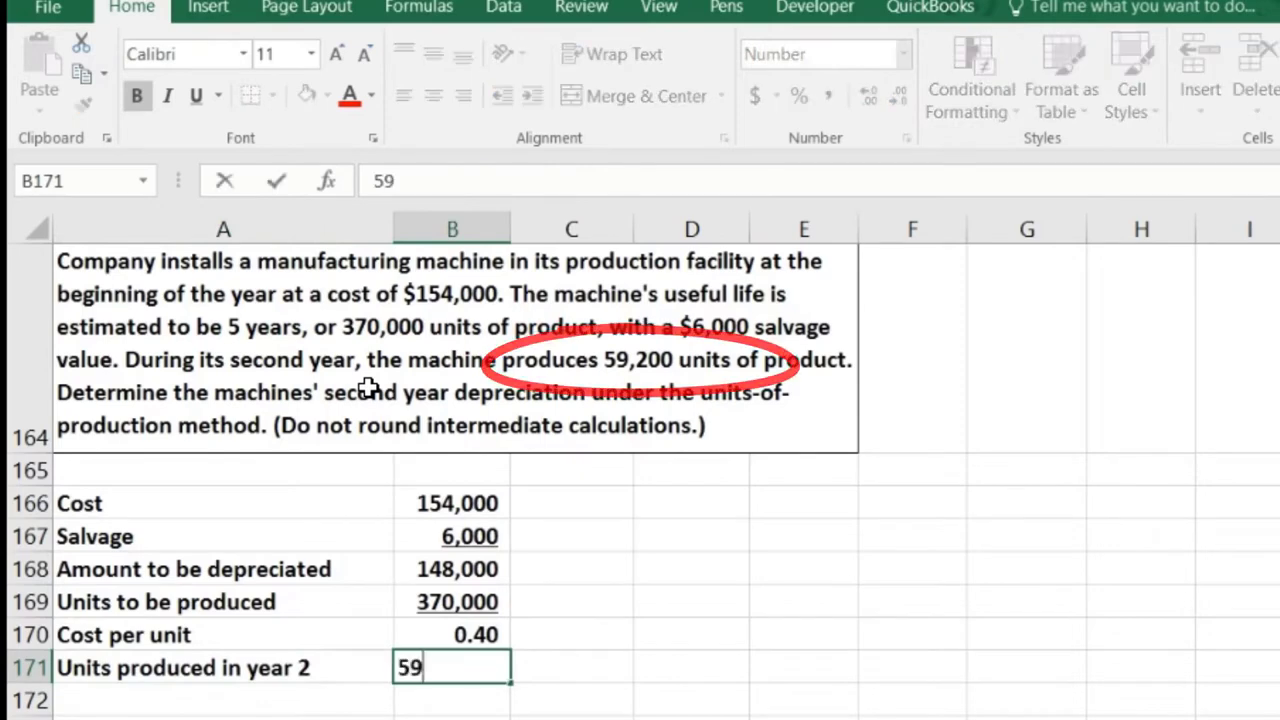
text(,200)
key(Return)
- Calculate the year's depreciation expense in B172 with the formula =B170*B171
key(Right)
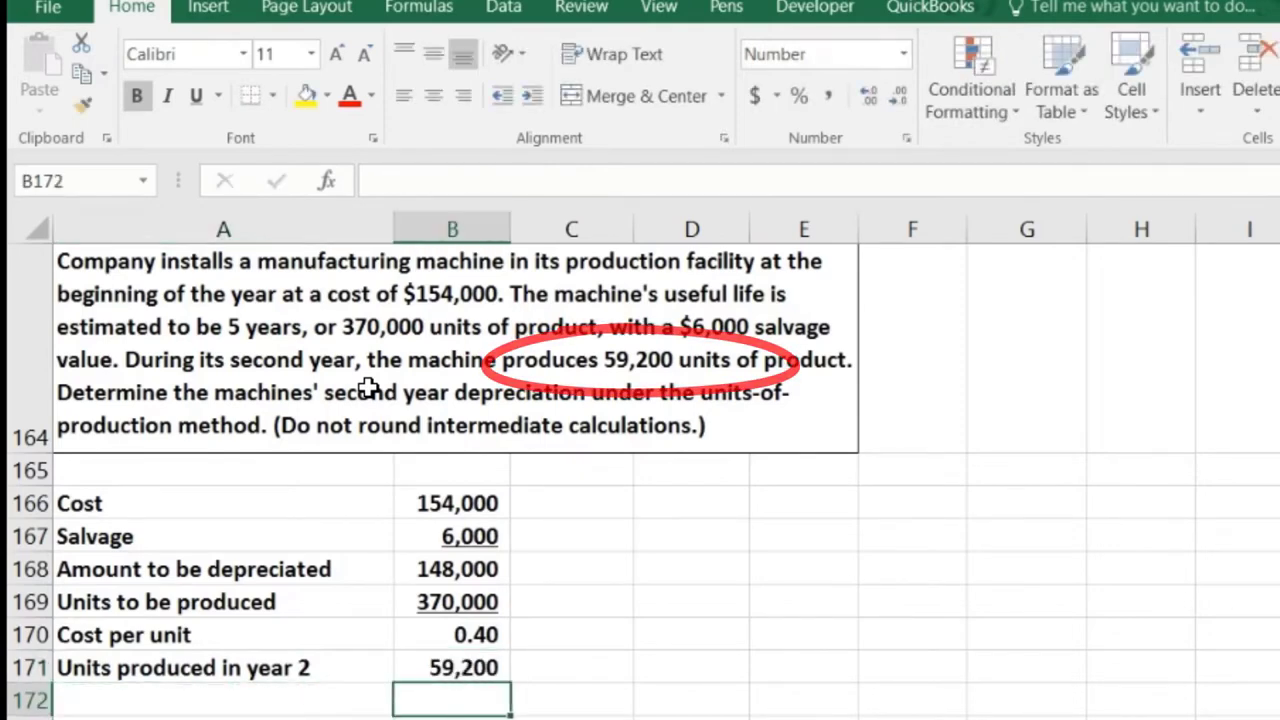
text(=)
key(Up)
key(Up)
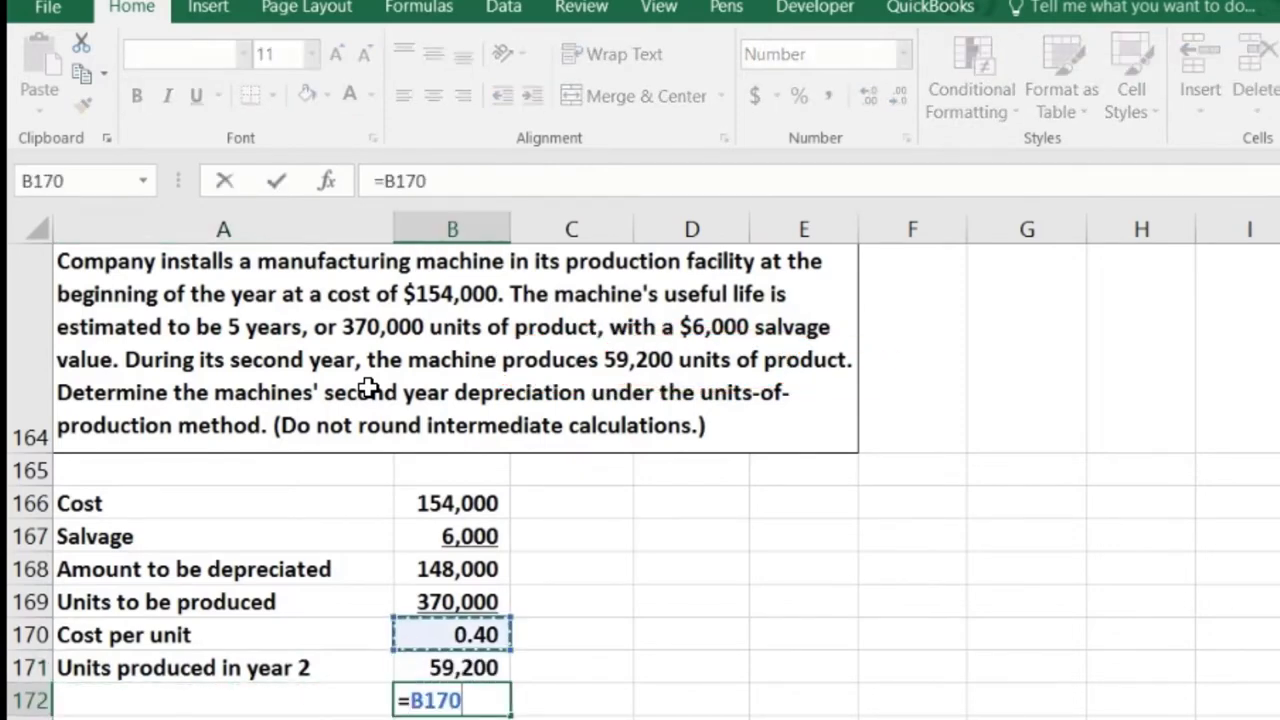
text(*)
key(Up)
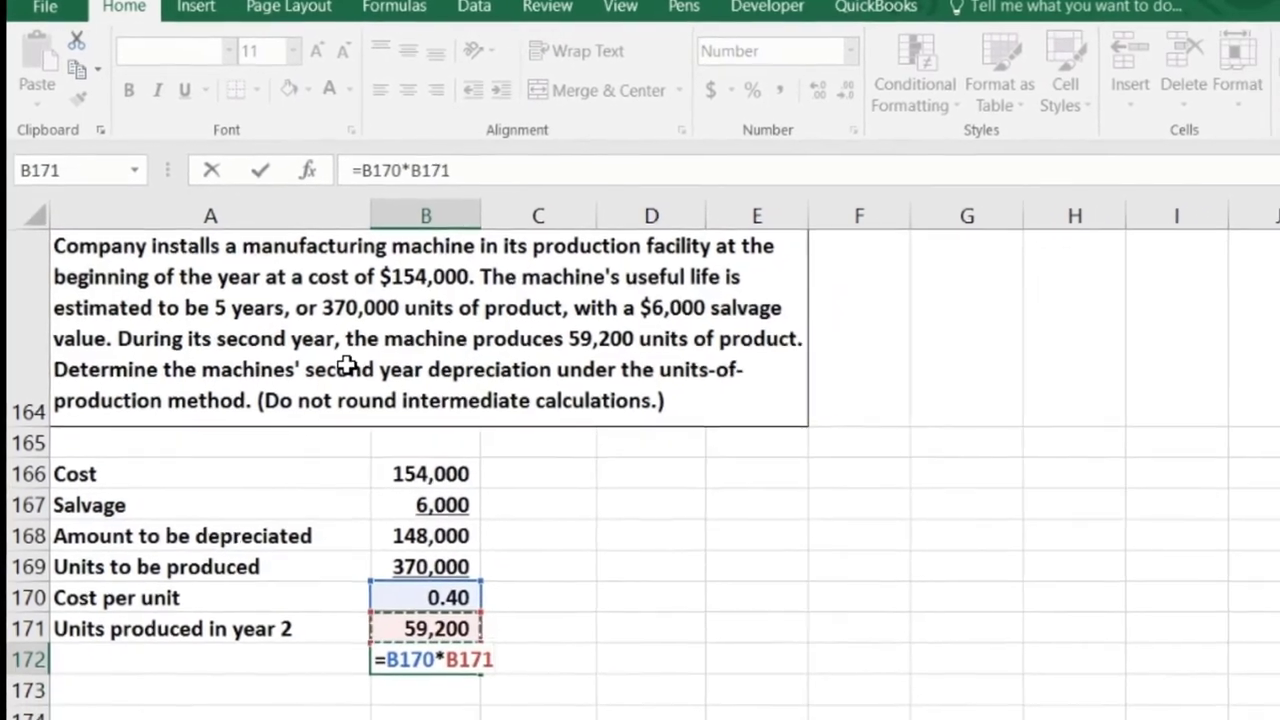
key(Return)
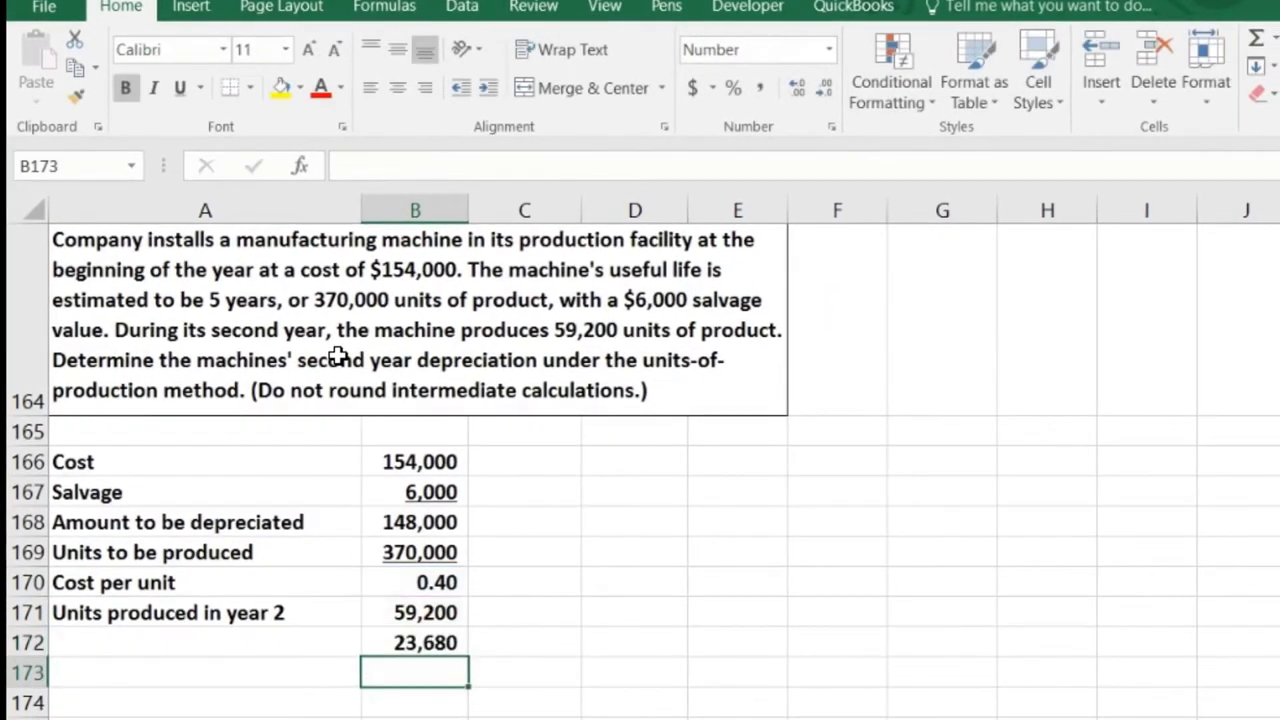
- Label the depreciation expense line in A172 as "Depre exp year 3"
key(Up)
key(Left)
text(D)
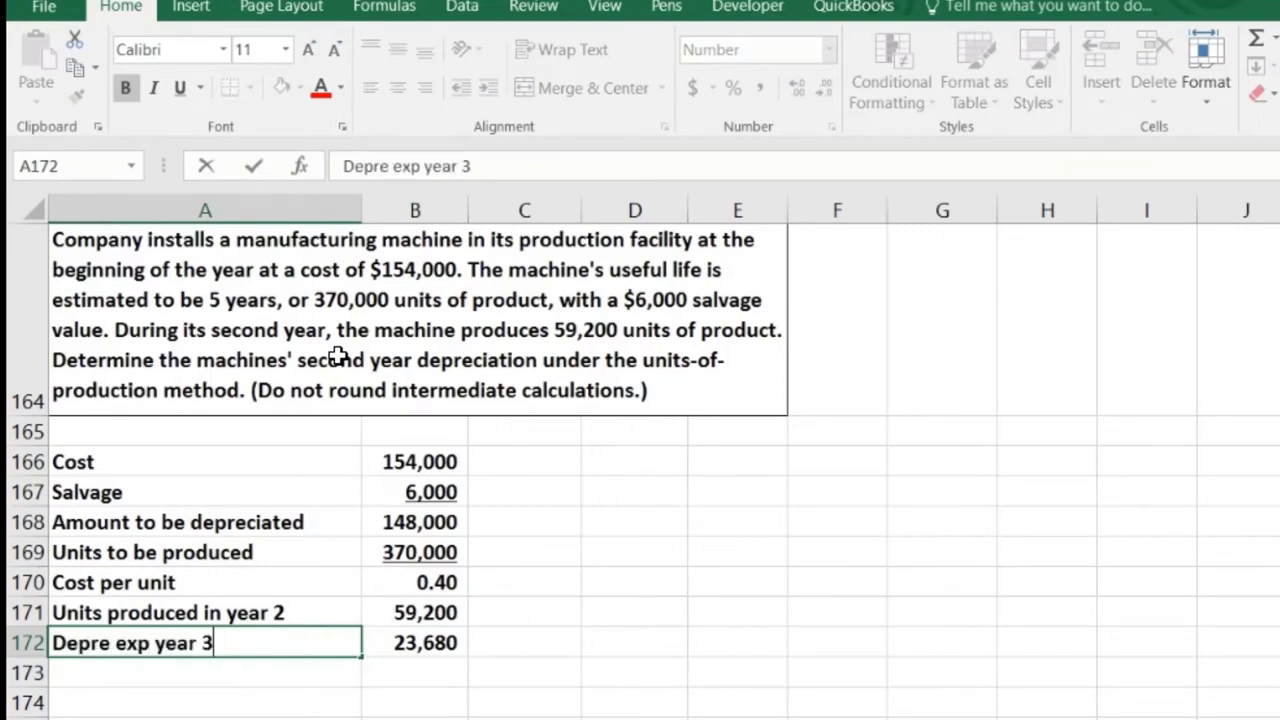
key(Return)
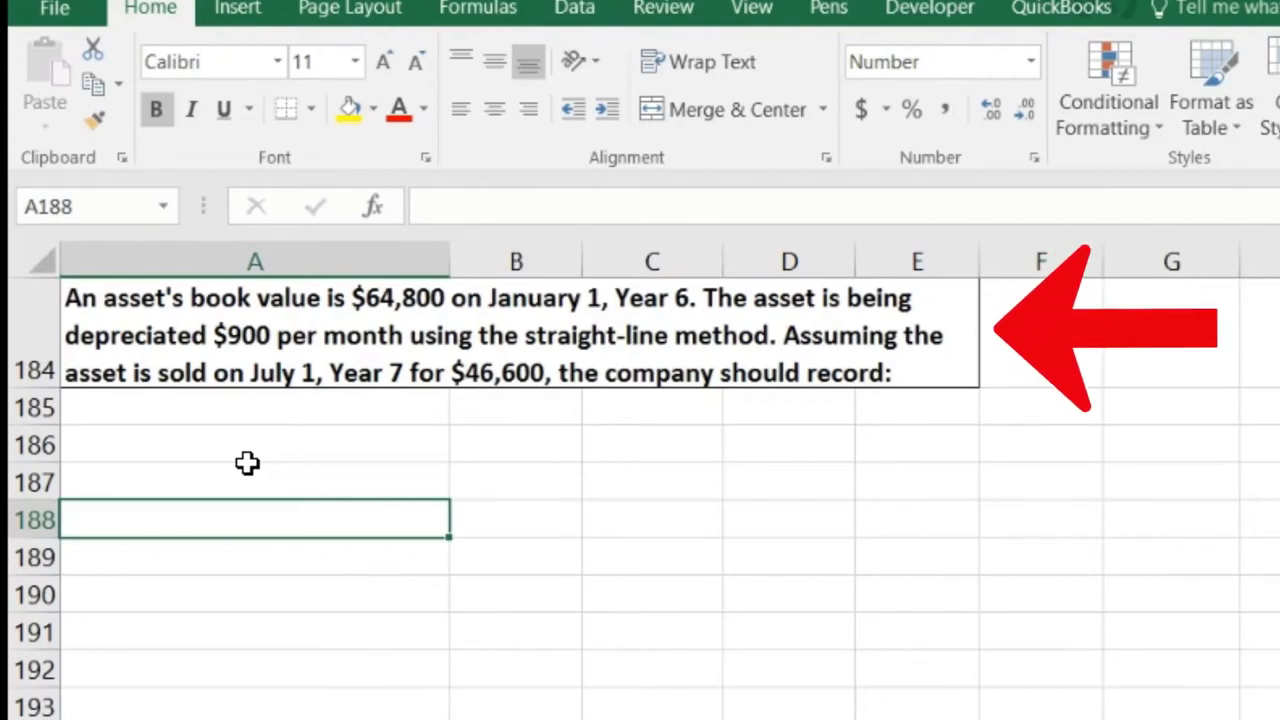
- Start the sale entry with the label "Cash" in A186 and a debit of 46,600 in B186
click(247, 460)
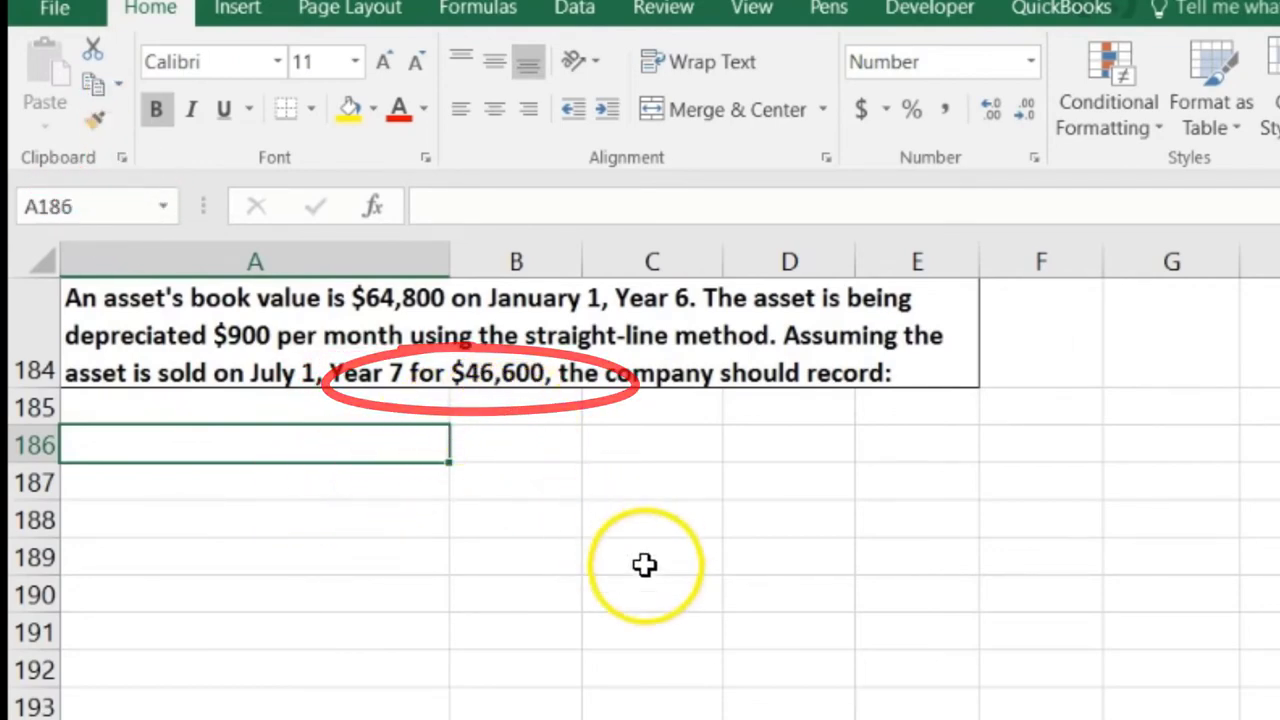
text(C)
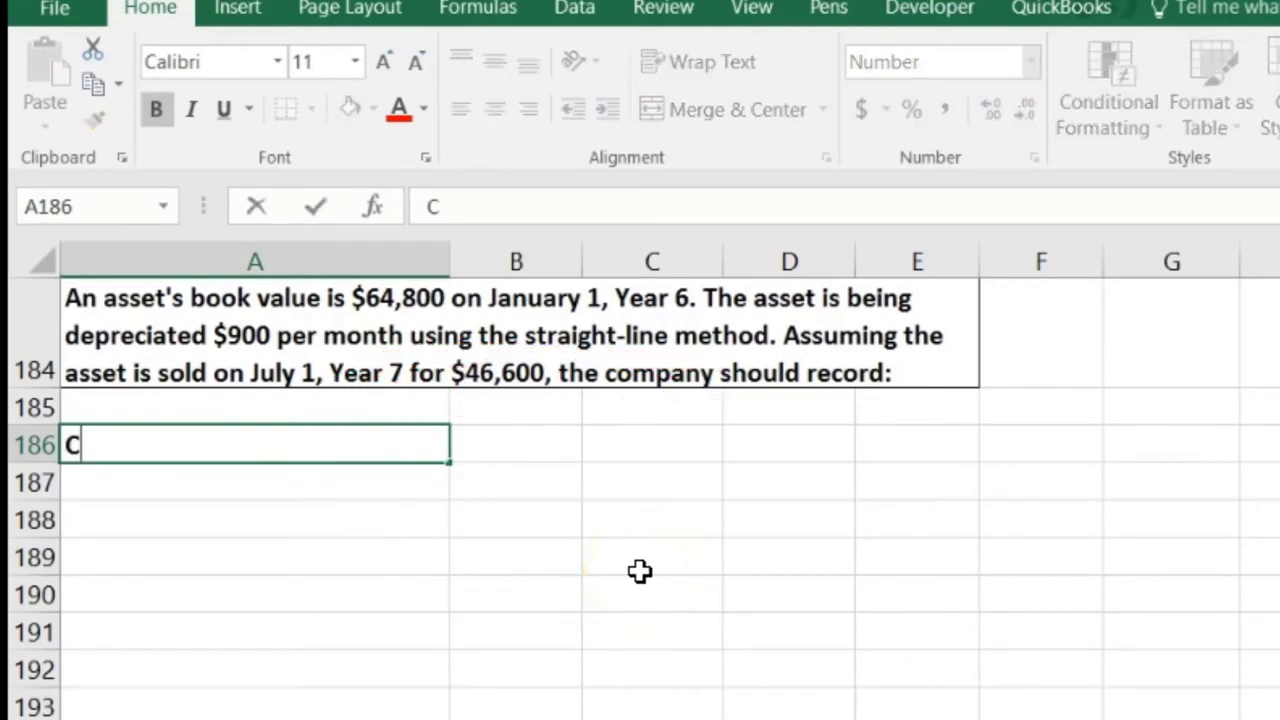
text(ash)
key(Tab)
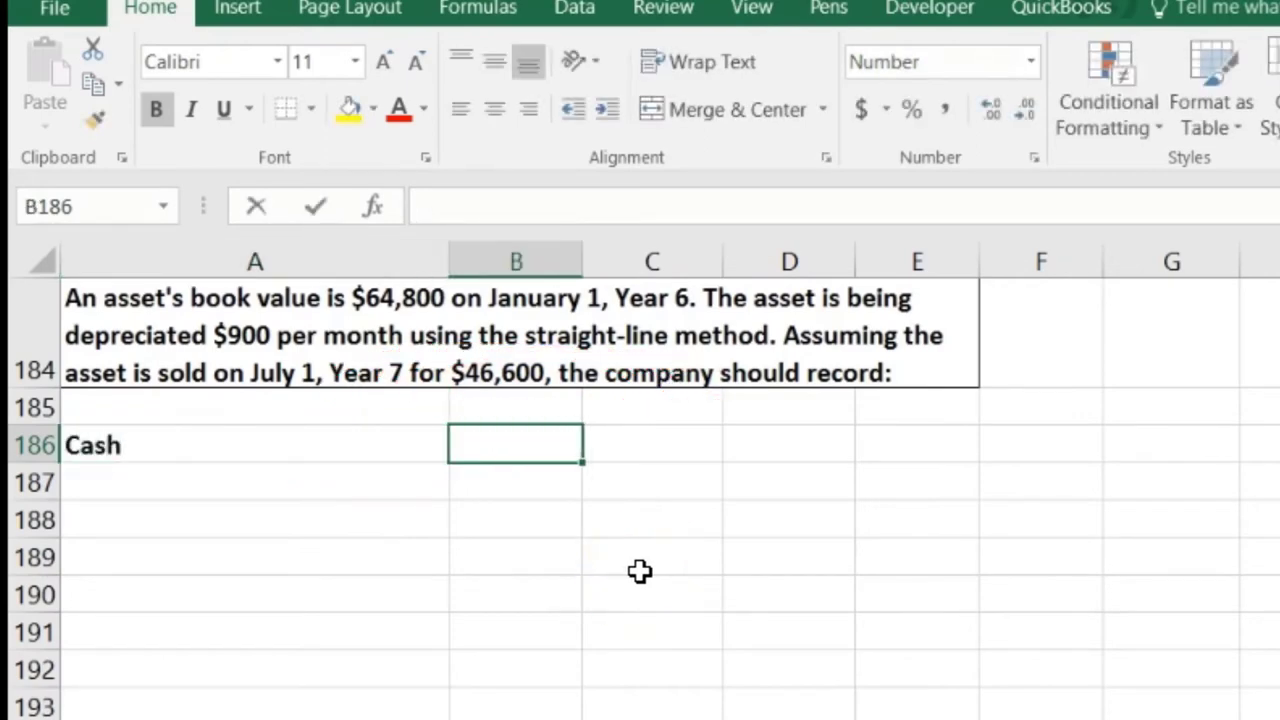
text(46,600)
key(Return)
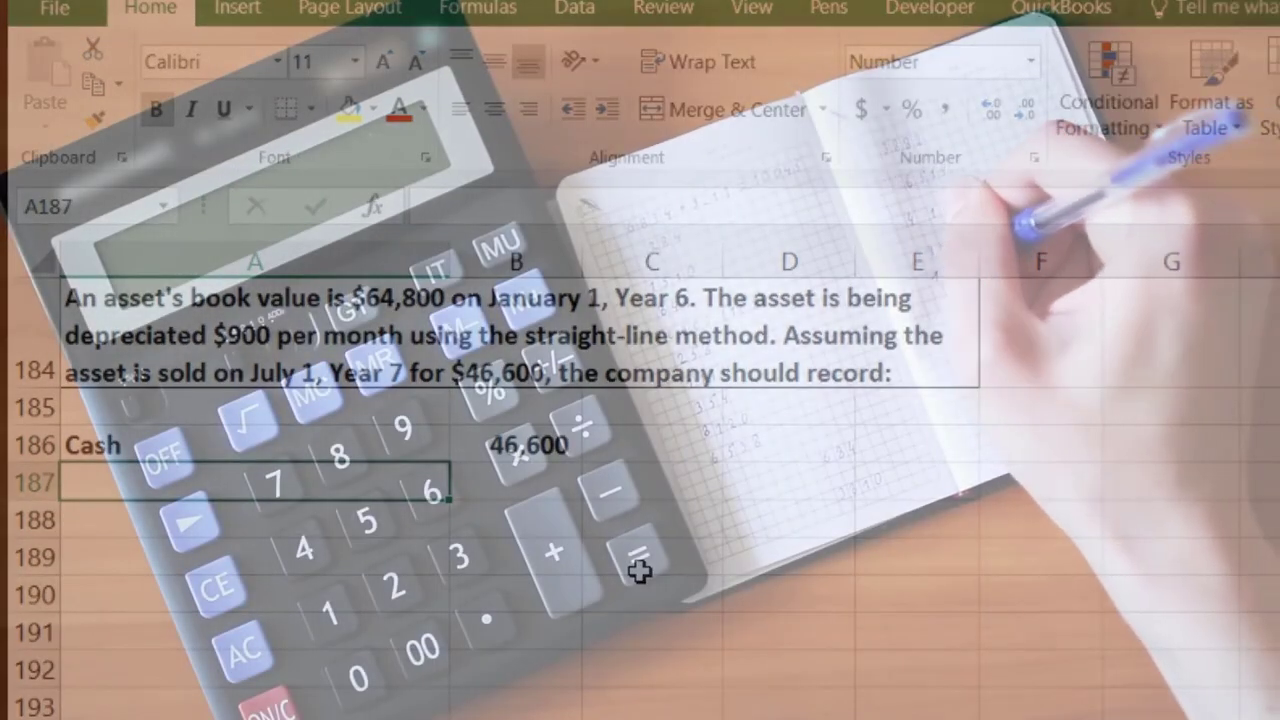
- Add the account labels "Asset" in A187 and "Acc depre" in A188 below the cash line
text(Asset)
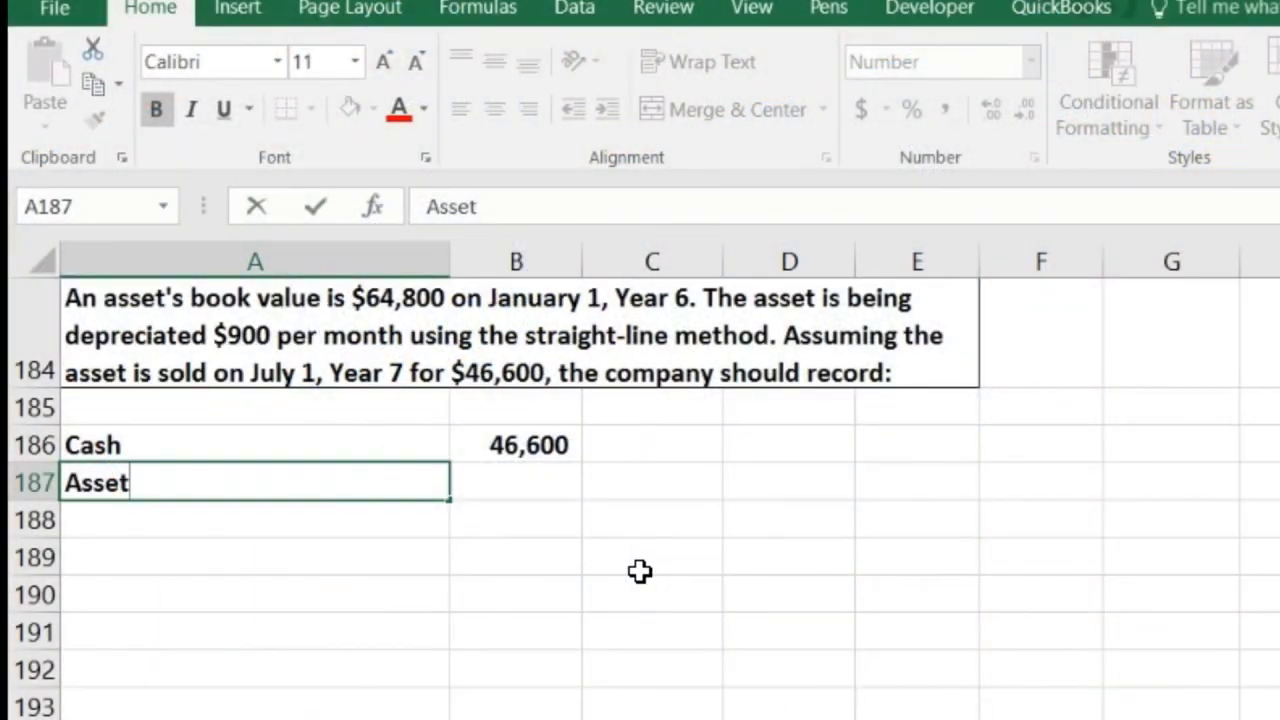
key(Tab)
key(Tab)
key(Down)
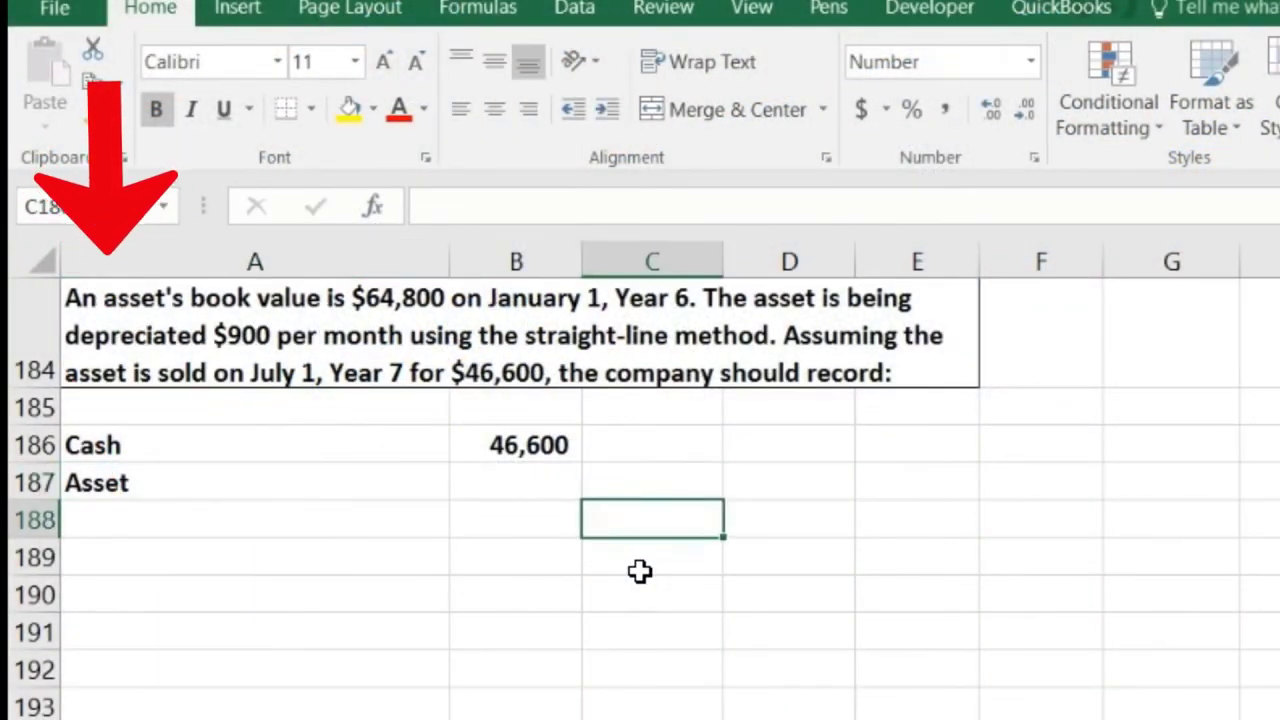
key(Left)
key(Left)
text(Acc)
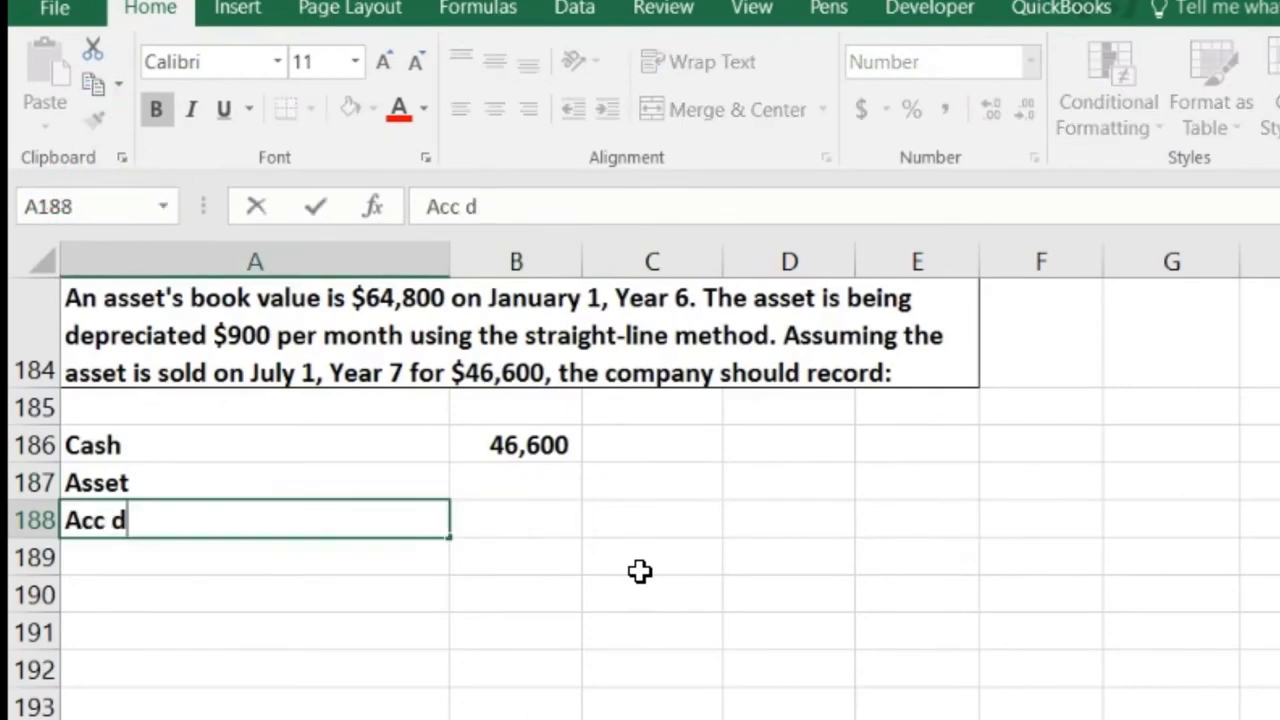
key(Right)
key(Right)
- Credit the asset's book value in C187 as -64800
drag(165, 265, 75, 300)
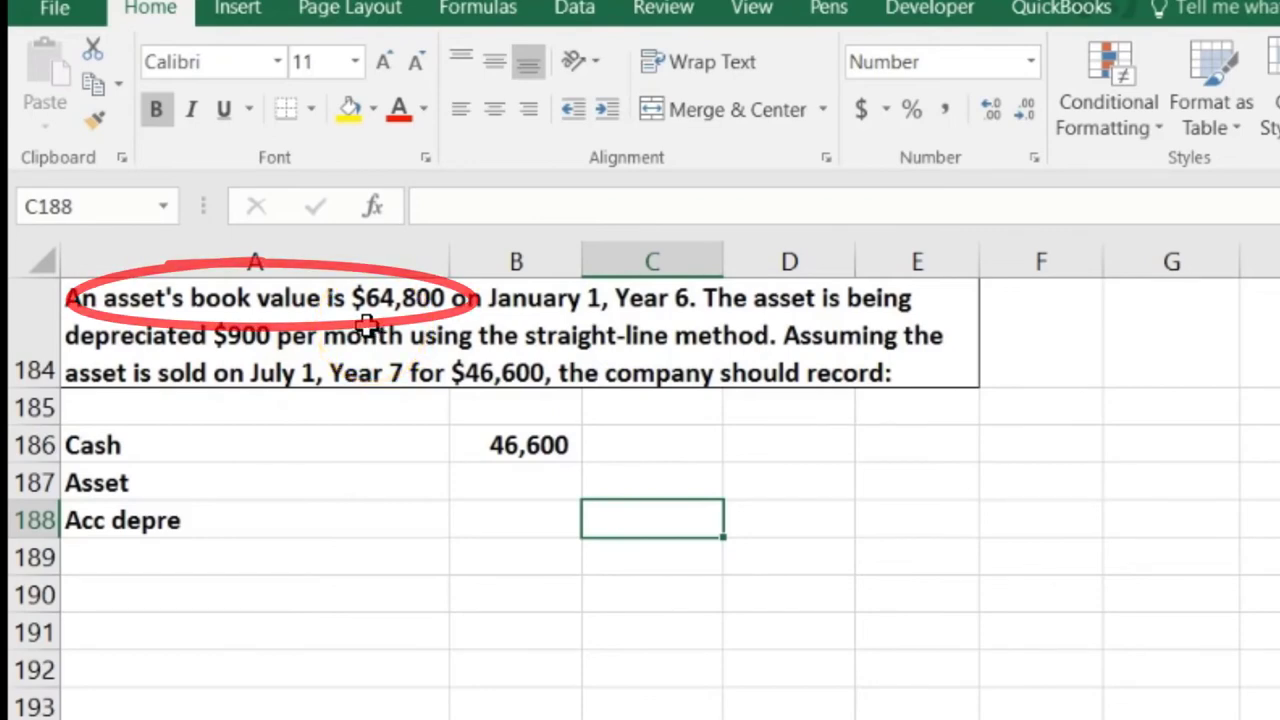
click(643, 485)
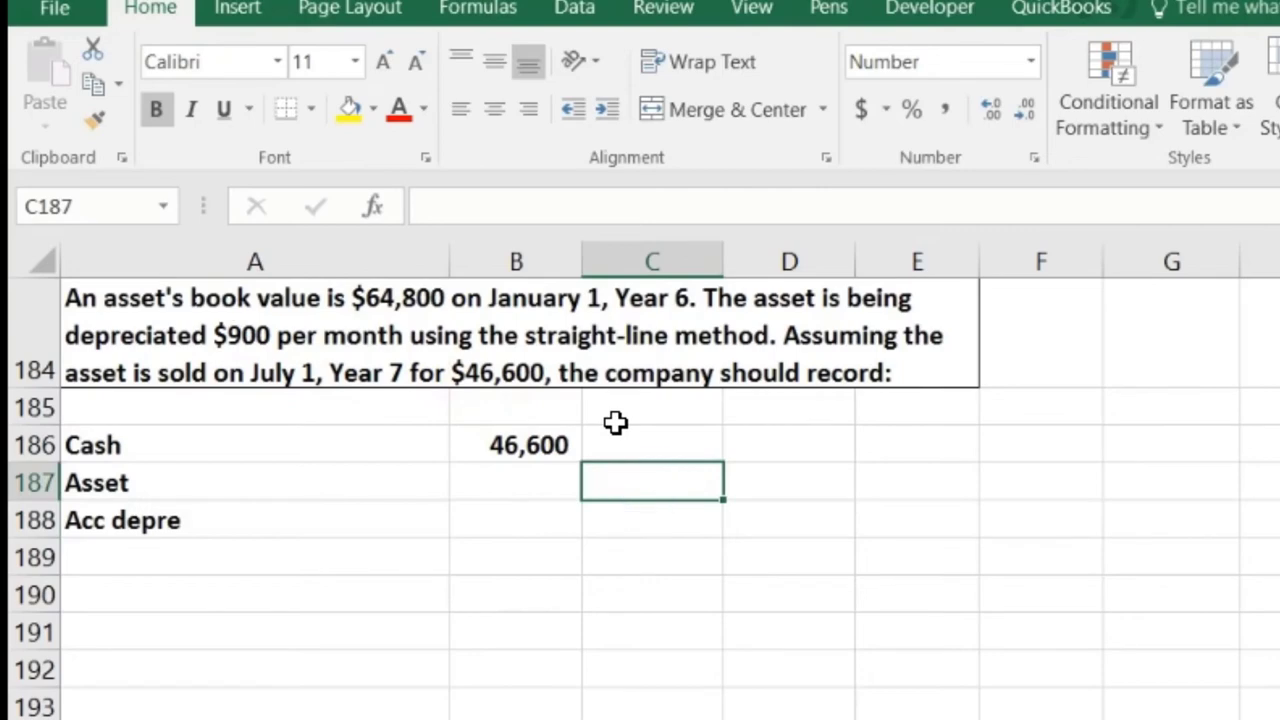
text(-6480)
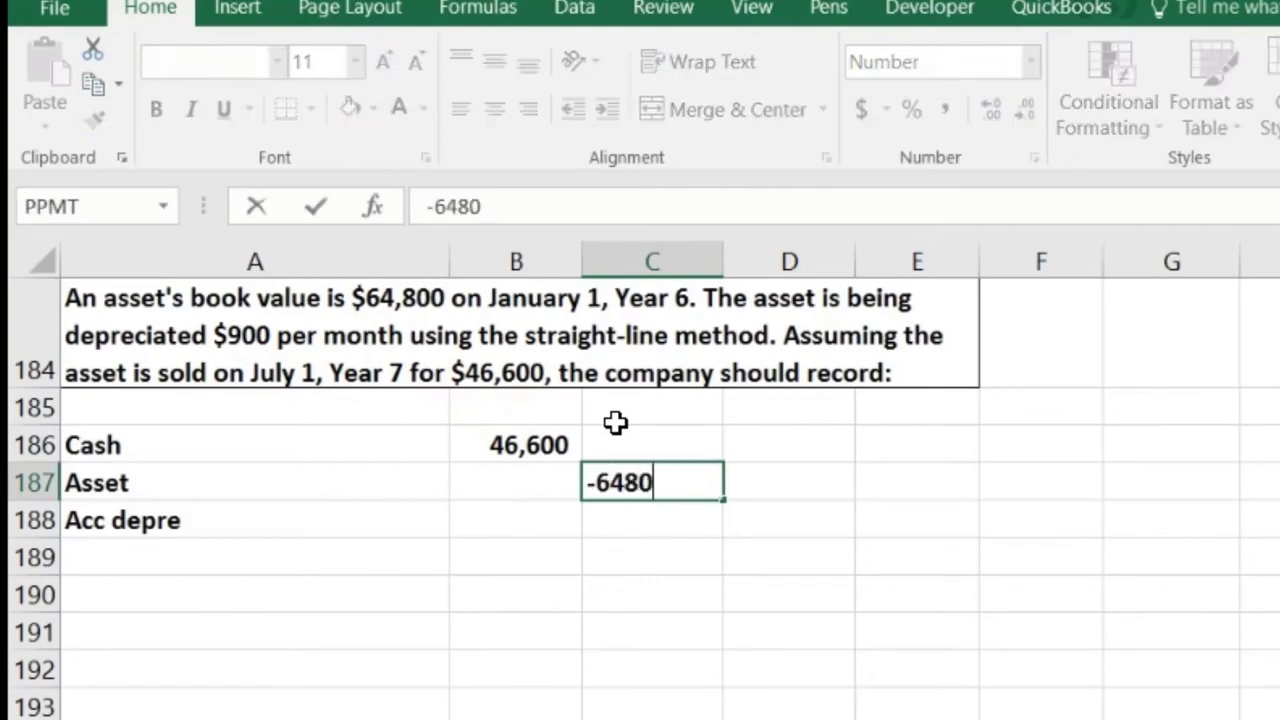
text(0)
key(Return)
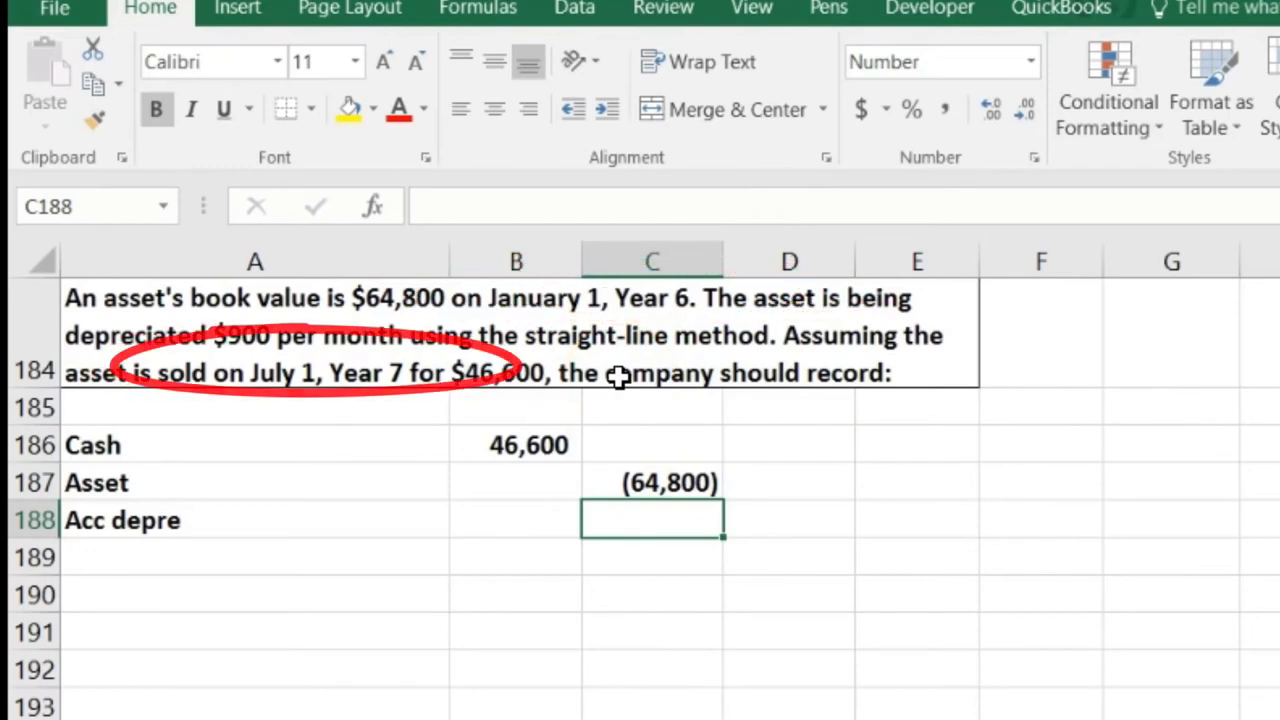
- Enter the monthly depreciation of 900 in F186 and the number of months as =12+6 in F187
click(1063, 440)
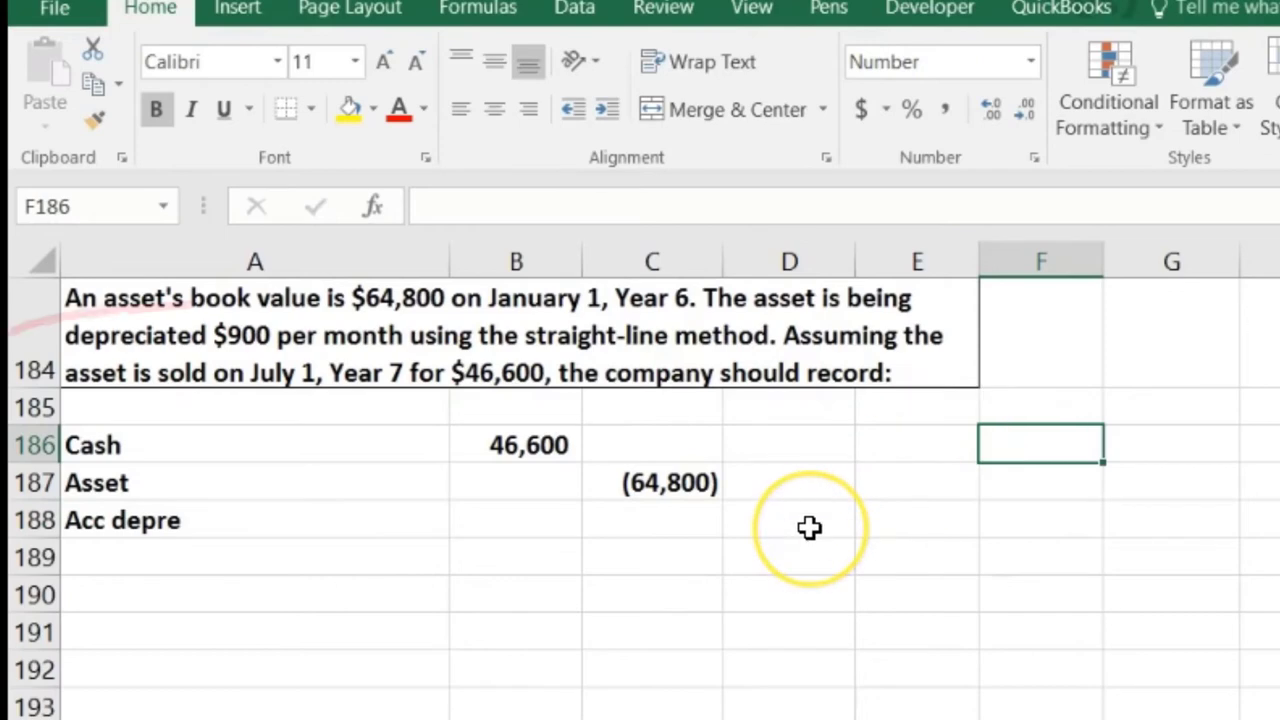
text(900)
key(Return)
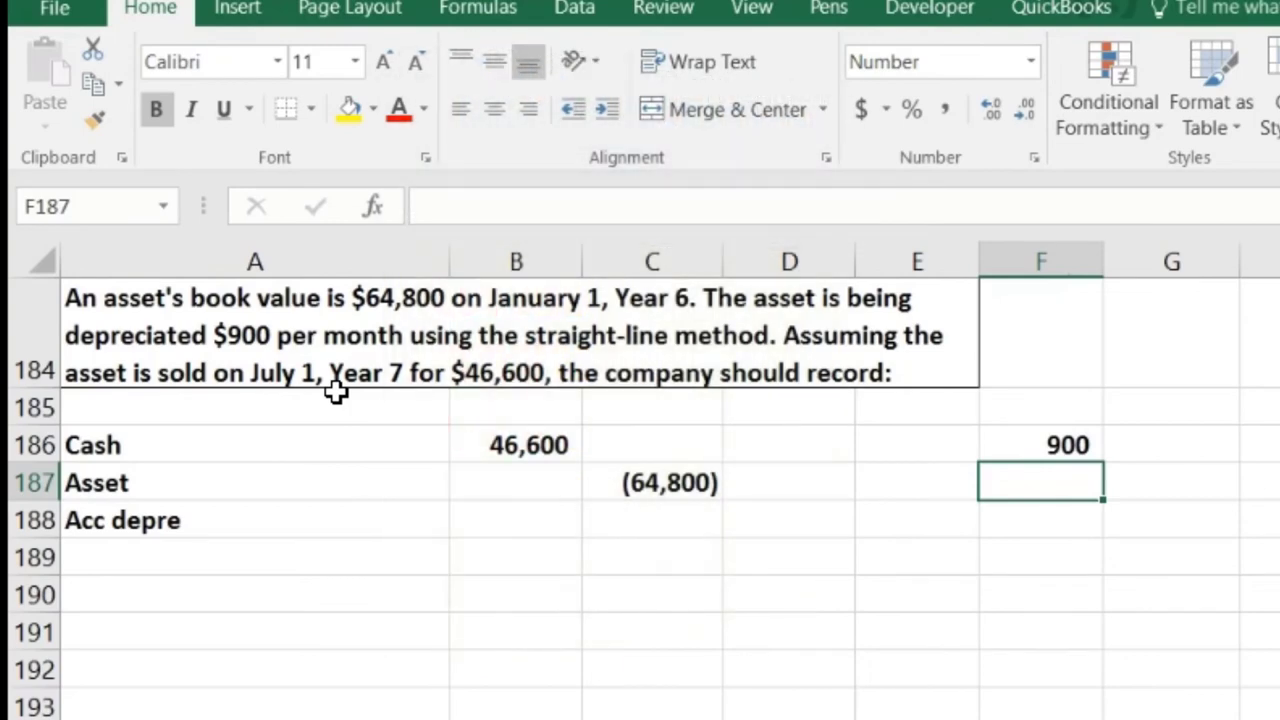
text(1)
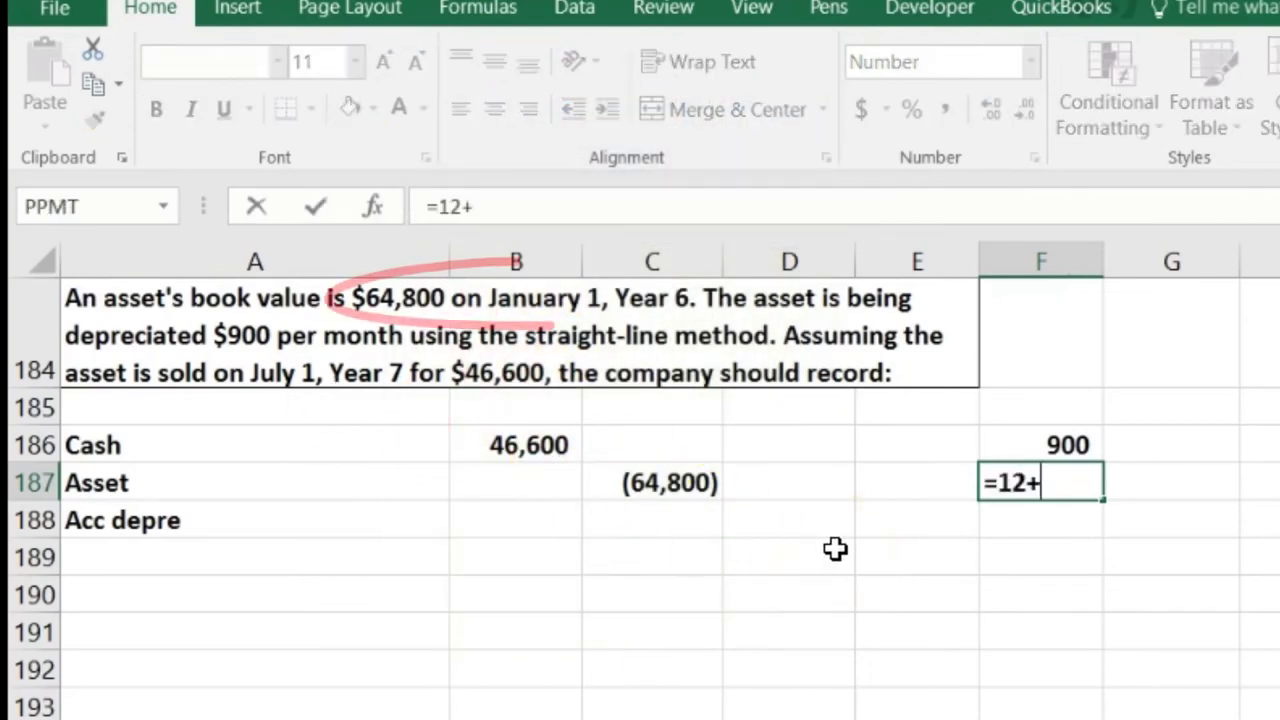
text(2+)
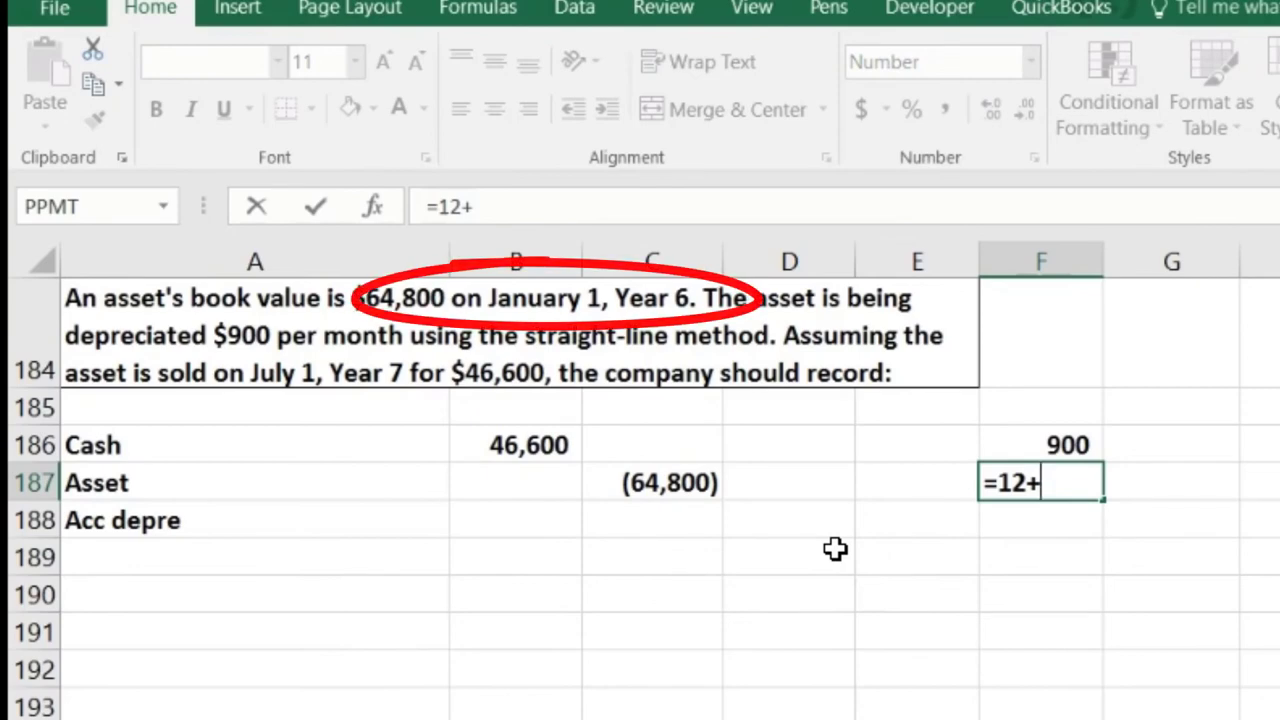
text(6)
key(Return)
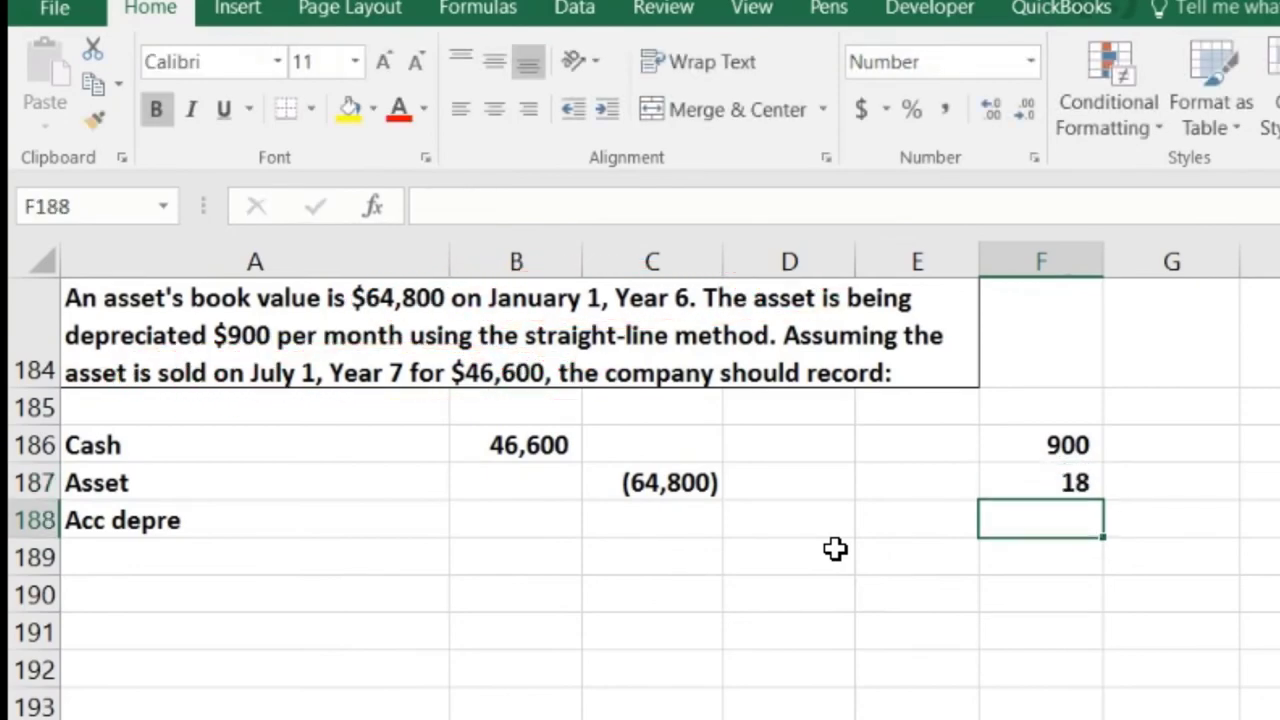
- Calculate the depreciation up to the sale date in F188 with the formula =F186*F187
text(=)
key(Up)
key(Up)
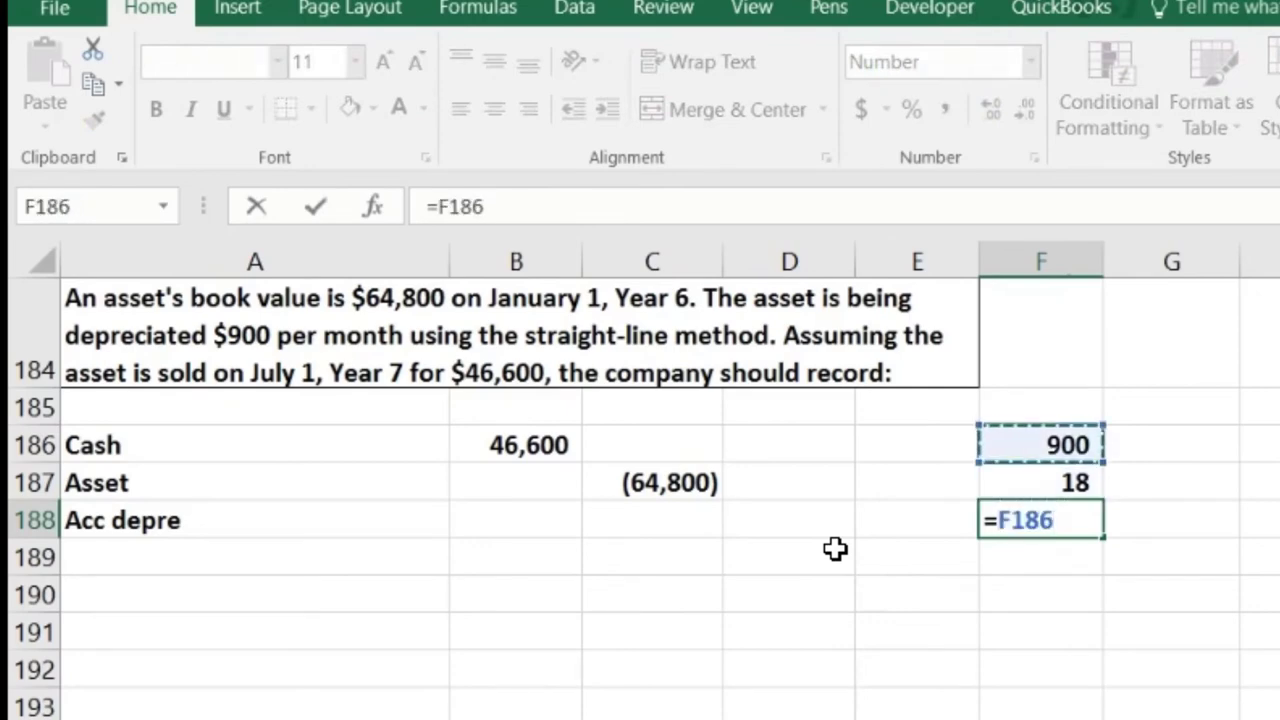
text(*)
key(Up)
key(Return)
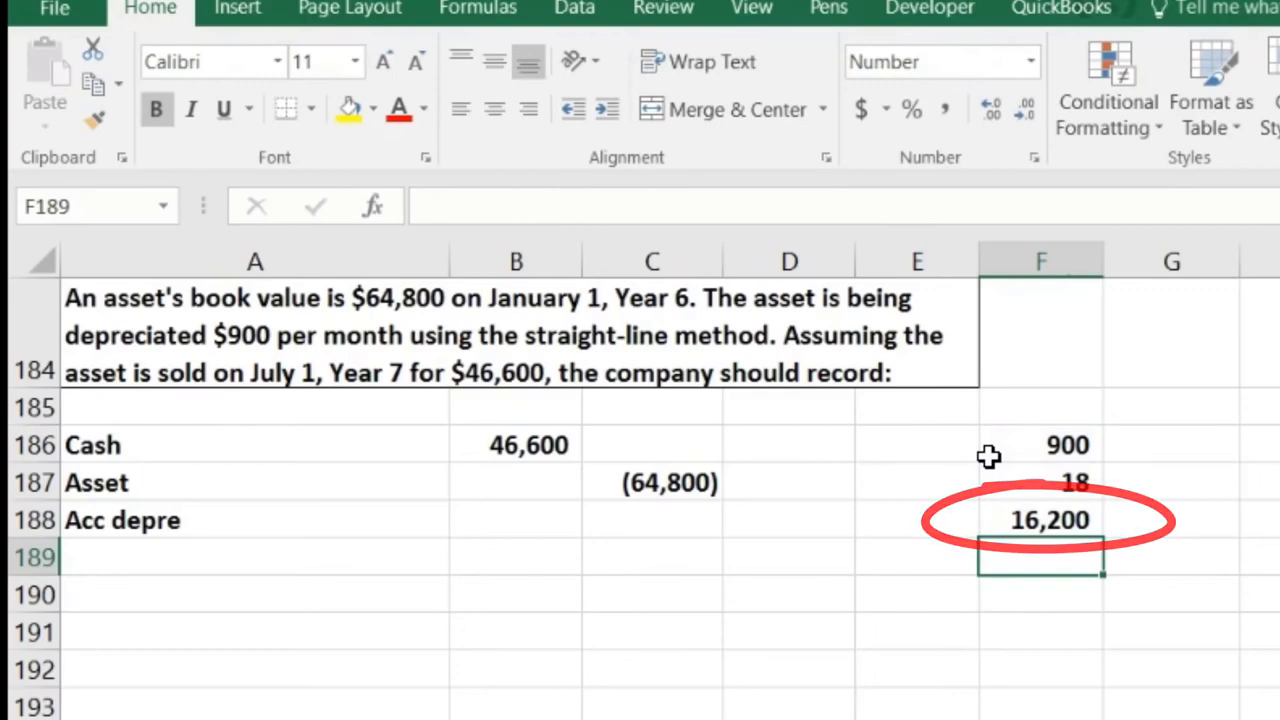
- Extend the labels to "Asset original book" in A187 and "Acc depre added" in A188
click(163, 485)
double_click(165, 484)
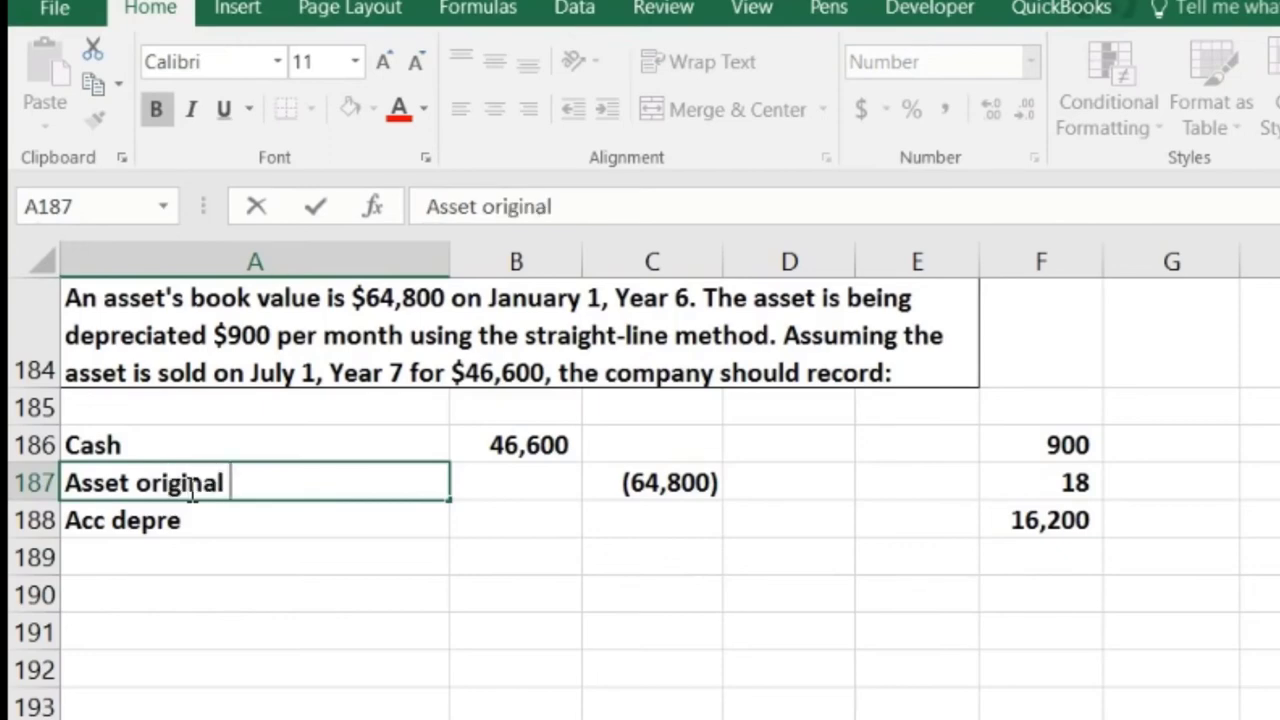
key(Return)
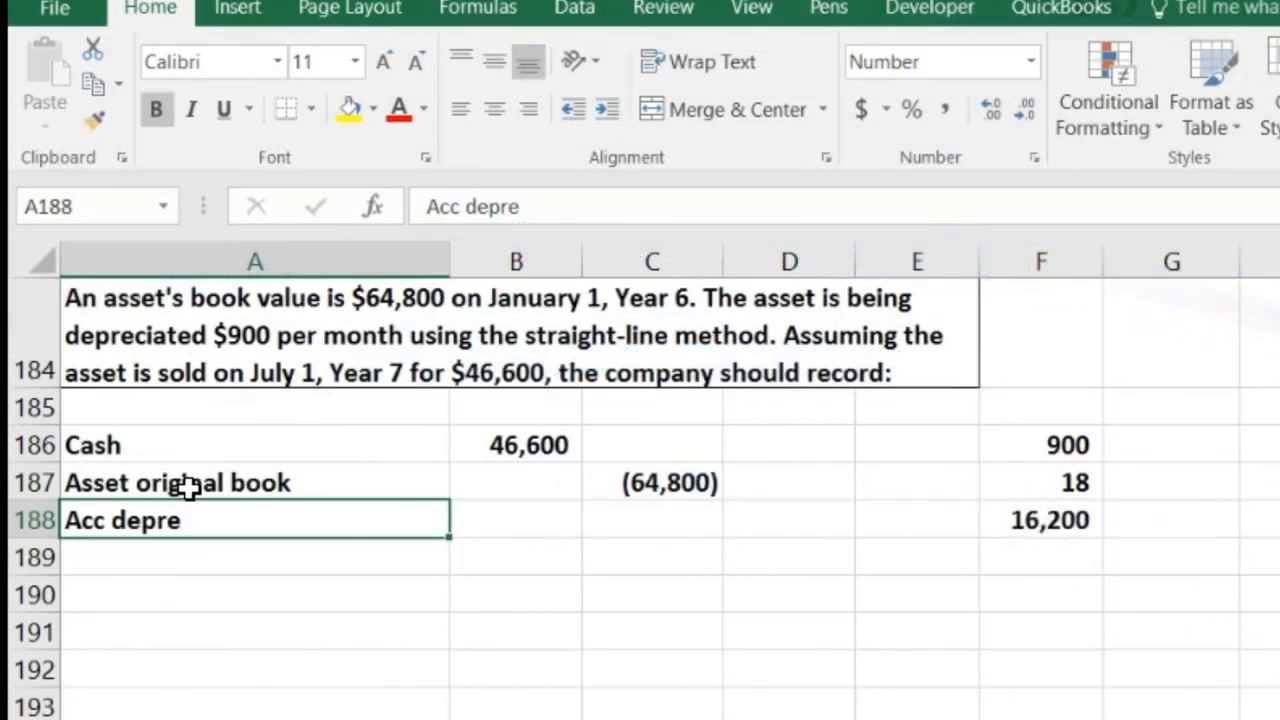
click(222, 527)
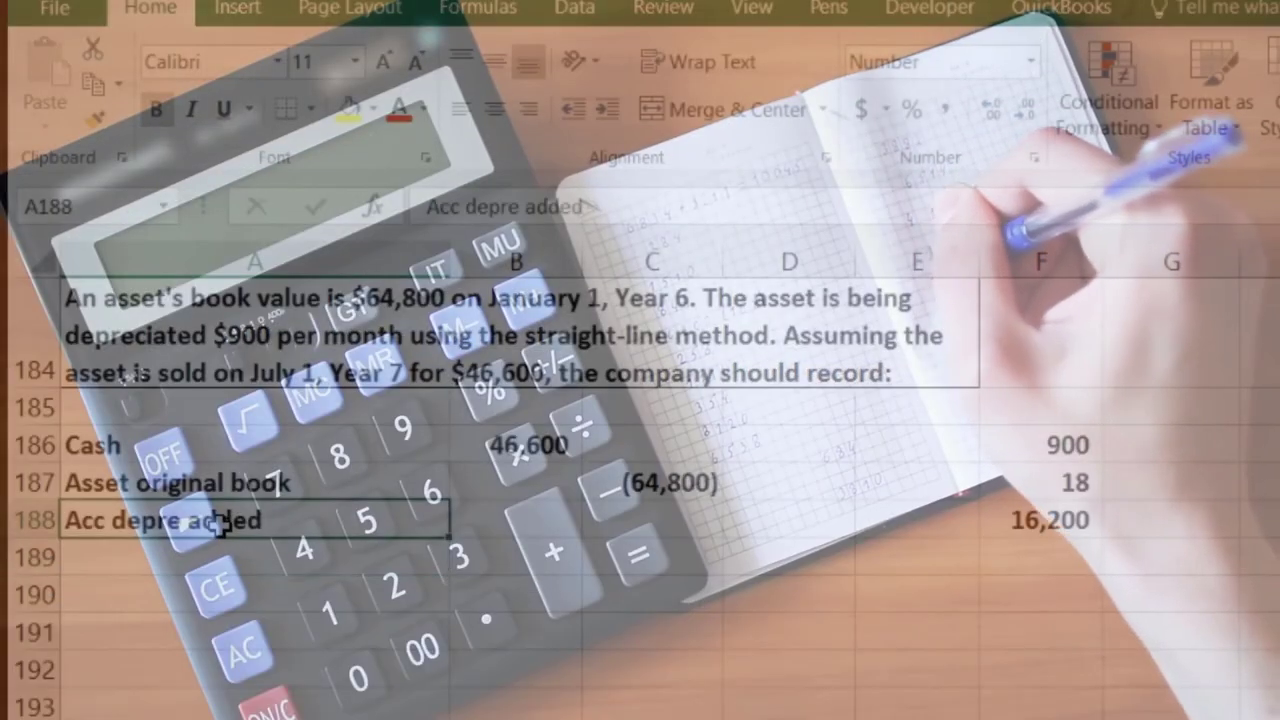
key(Tab)
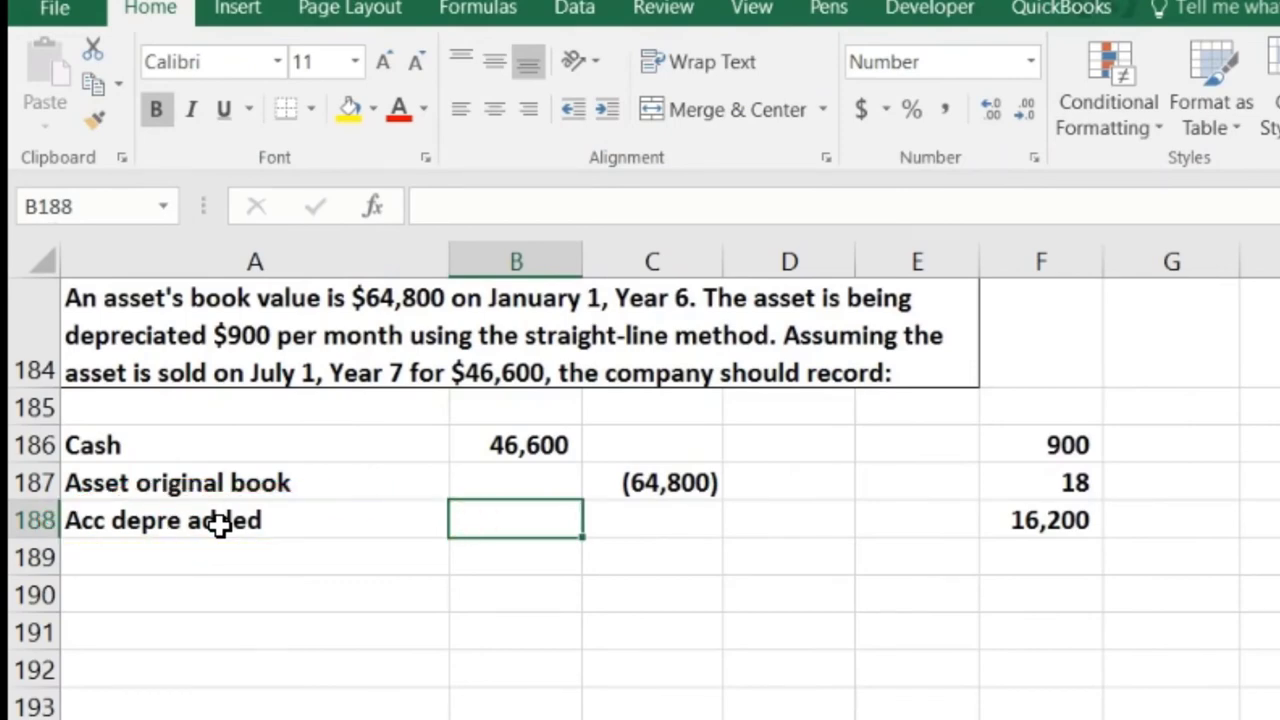
- Fill the accumulated depreciation debit in B188 with a reference to F188
text(+)
click(1045, 523)
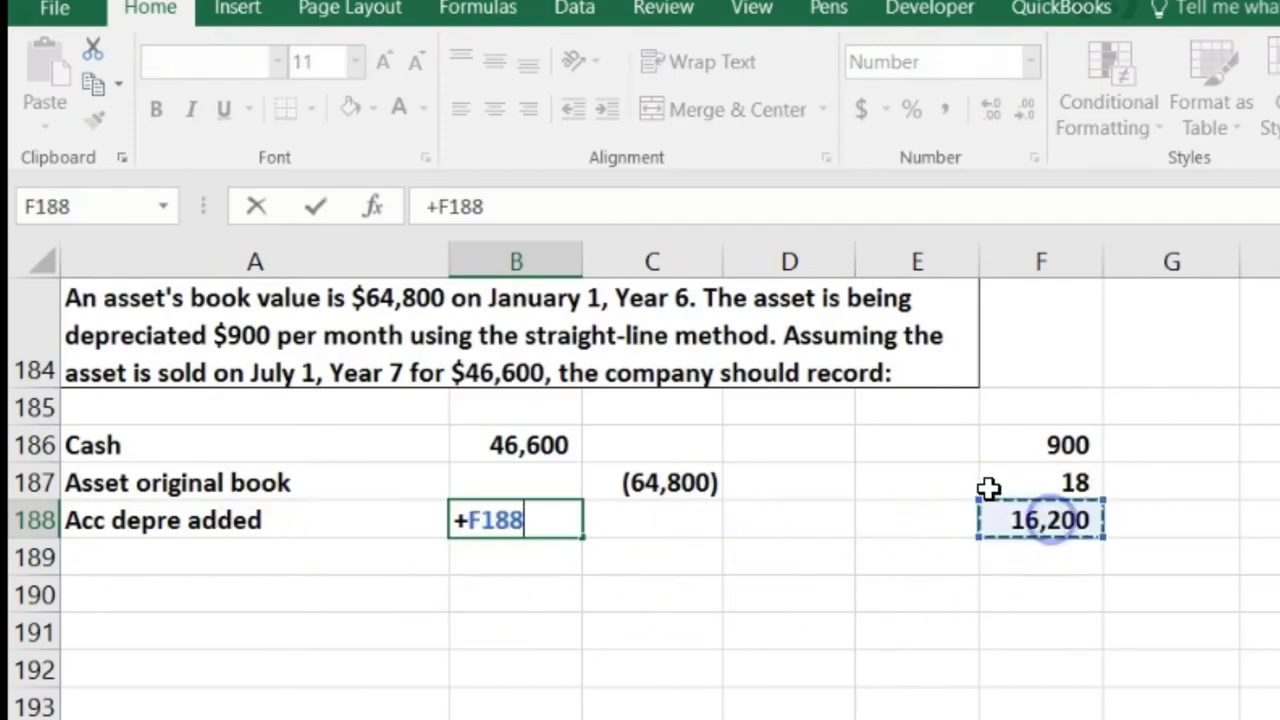
key(Return)
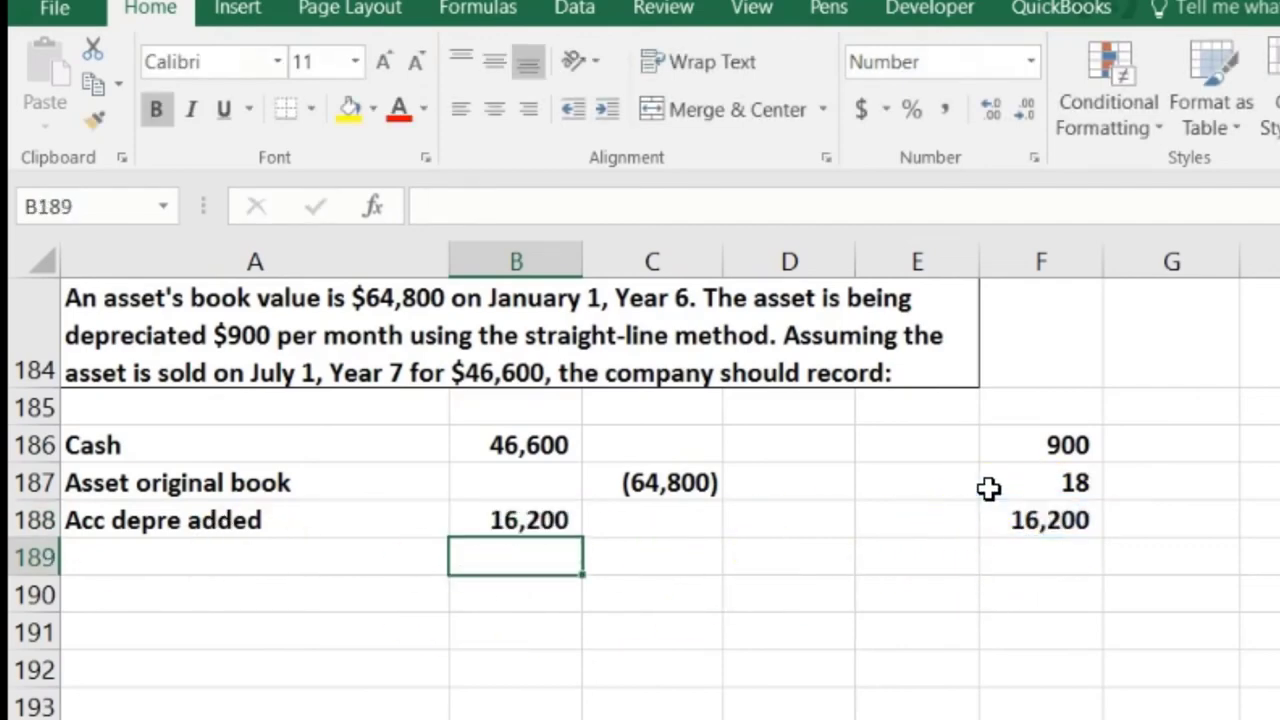
- Total the debit column in B192 with a SUM of B186:B191
key(Down)
key(Down)
key(Down)
text(=sum()
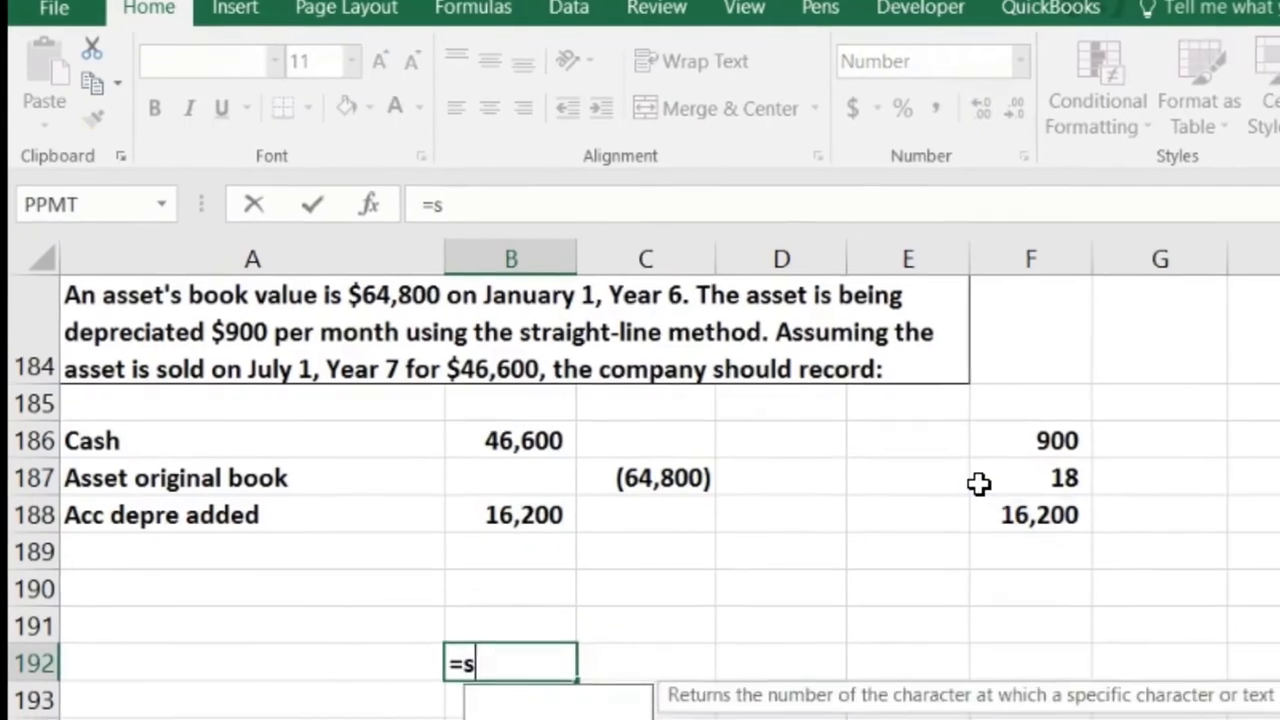
key(Up)
key(shift+Up)
key(shift+Up)
key(shift+Up)
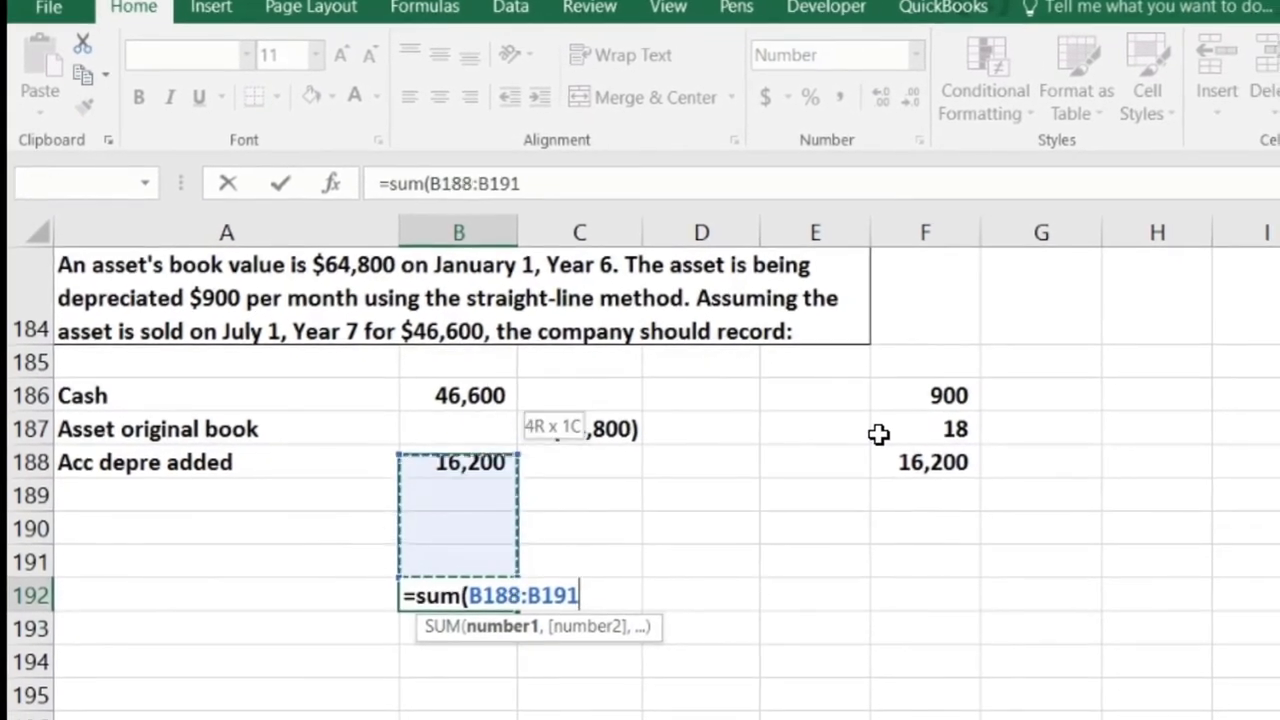
key(shift+Up)
key(shift+Up)
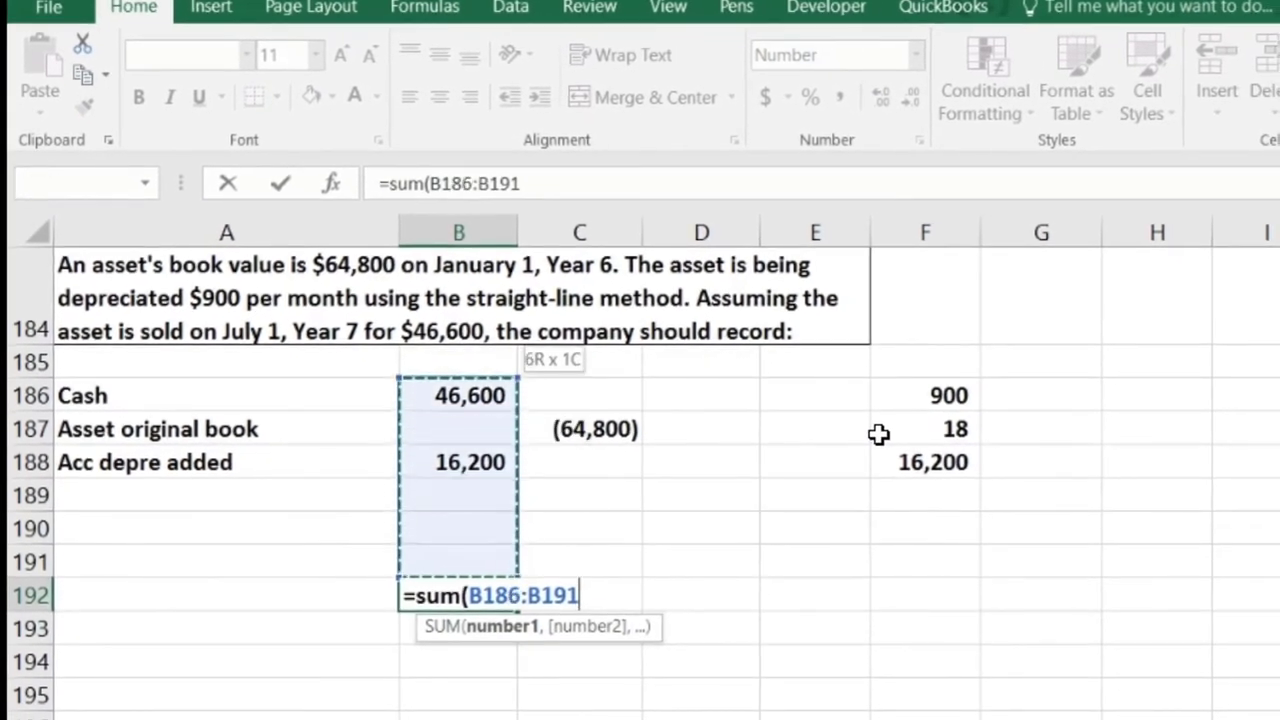
key(Return)
- Total the credit column in C192 with a SUM of C186:C191 and net both column totals in C193
key(Up)
key(Right)
text(=sum()
key(Up)
key(shift+Up)
key(shift+Up)
key(shift+Up)
key(shift+Up)
key(shift+Up)
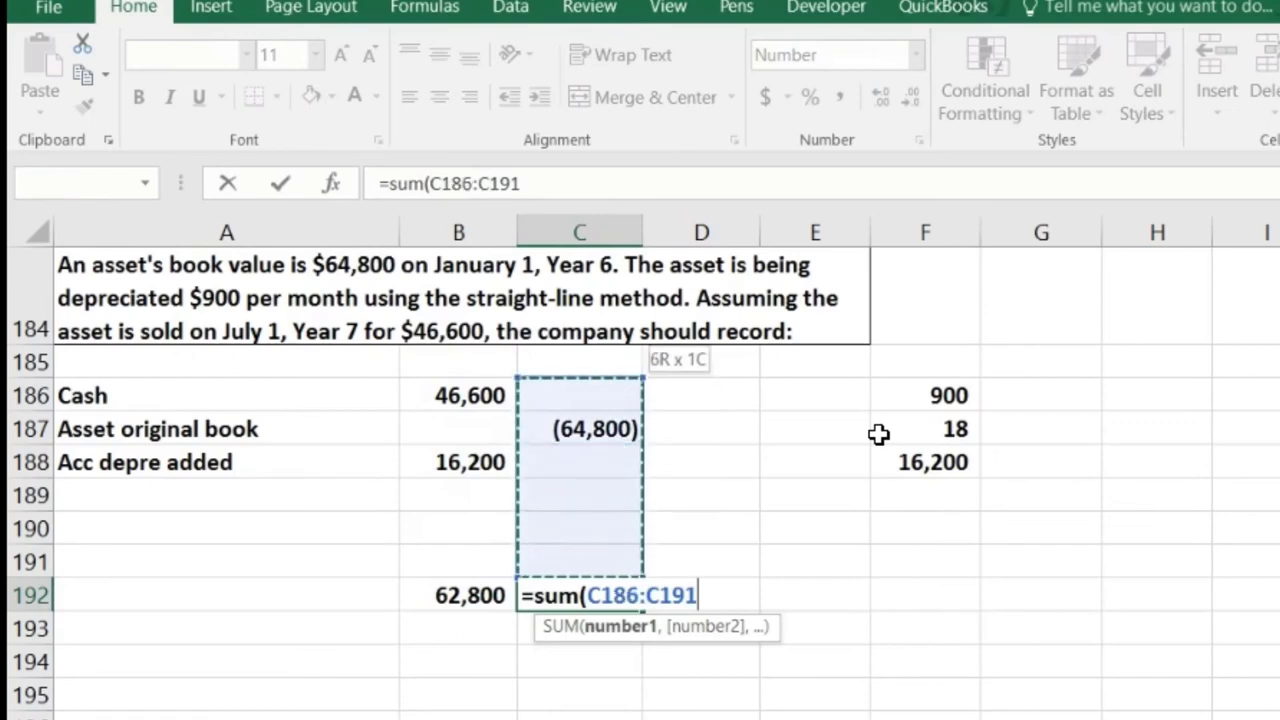
key(Return)
text(+C192)
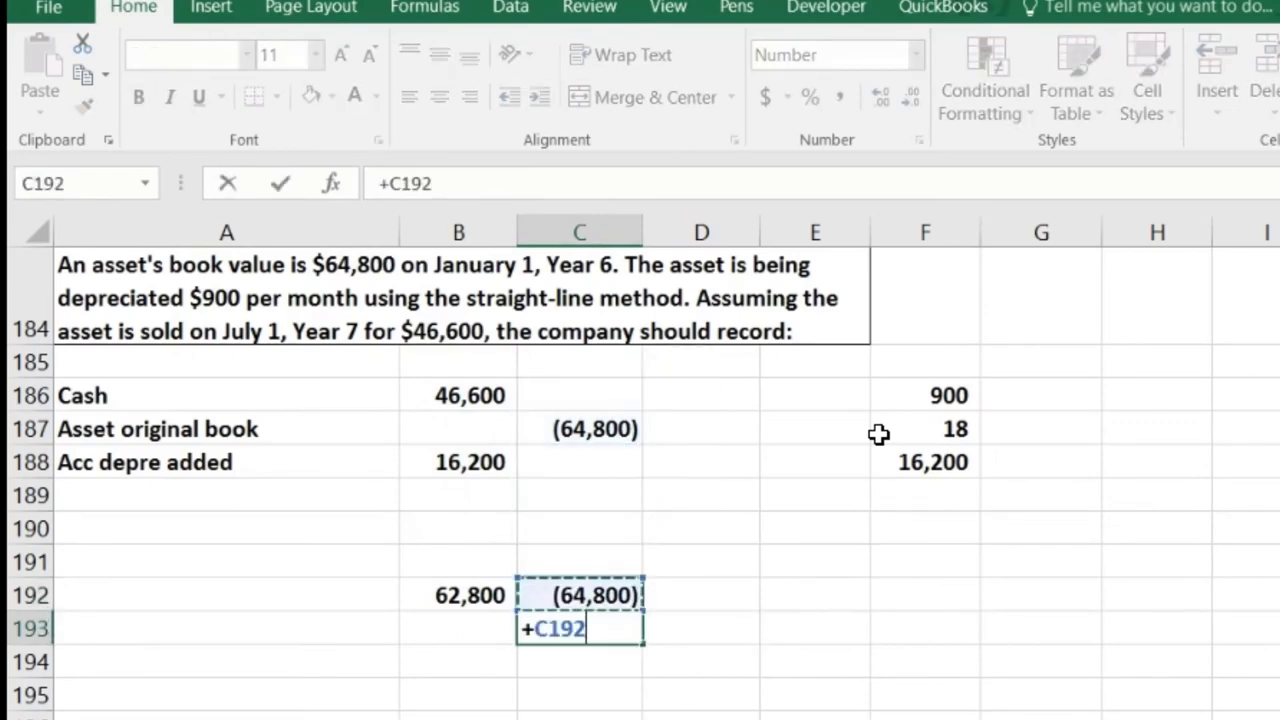
key(Return)
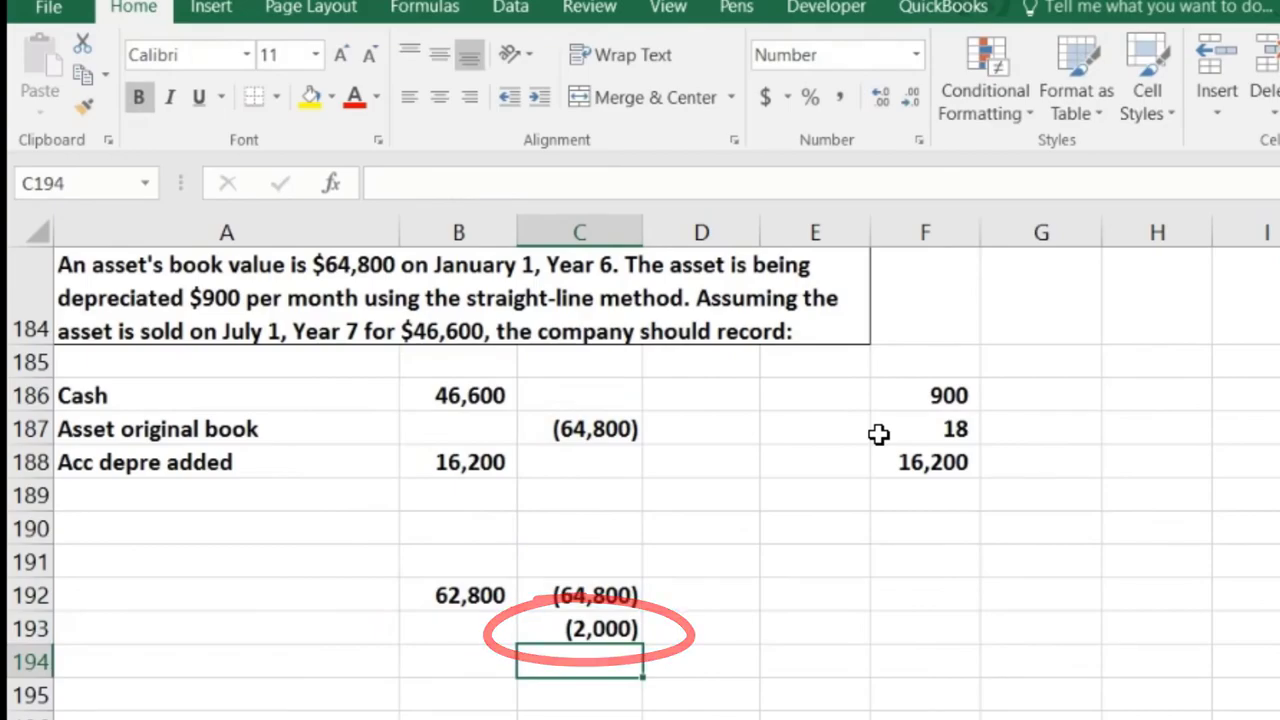
- Calculate the balancing amount of the sale entry in B189 as the negative SUM of B186:C188
key(Left)
key(Up)
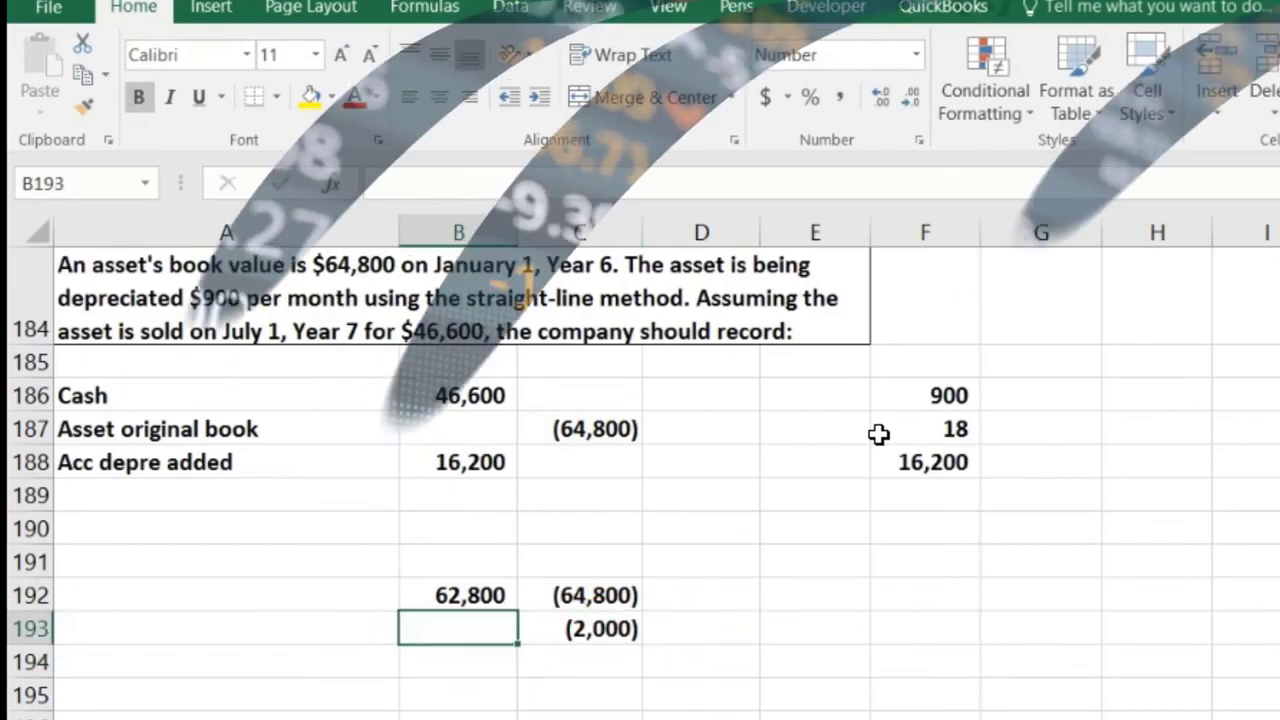
key(Up)
key(Up)
key(Up)
key(Up)
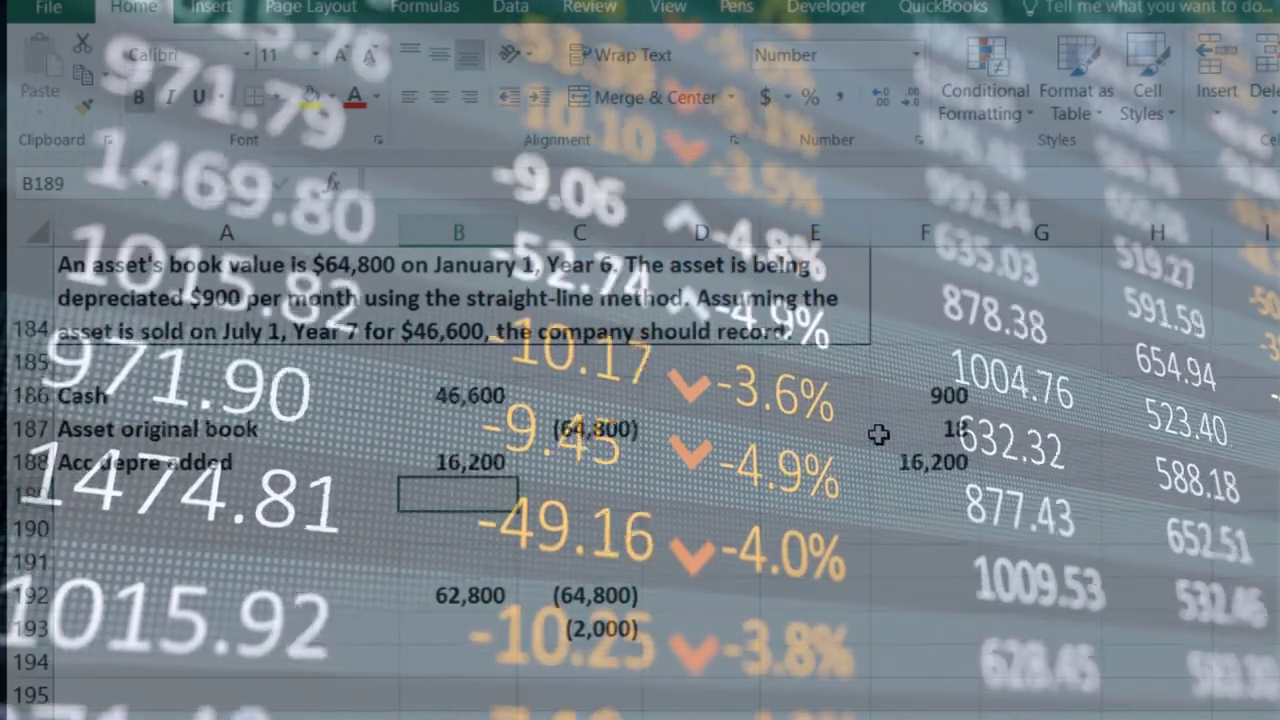
text(-sum()
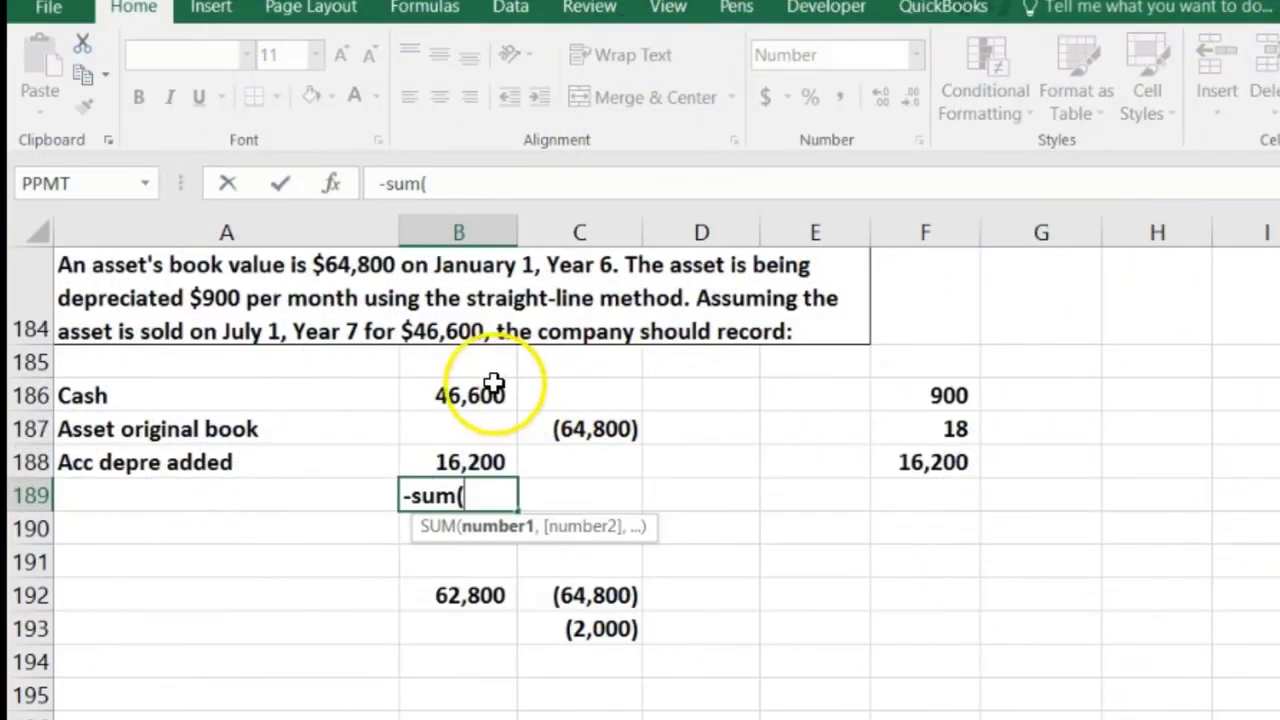
drag(491, 390, 573, 454)
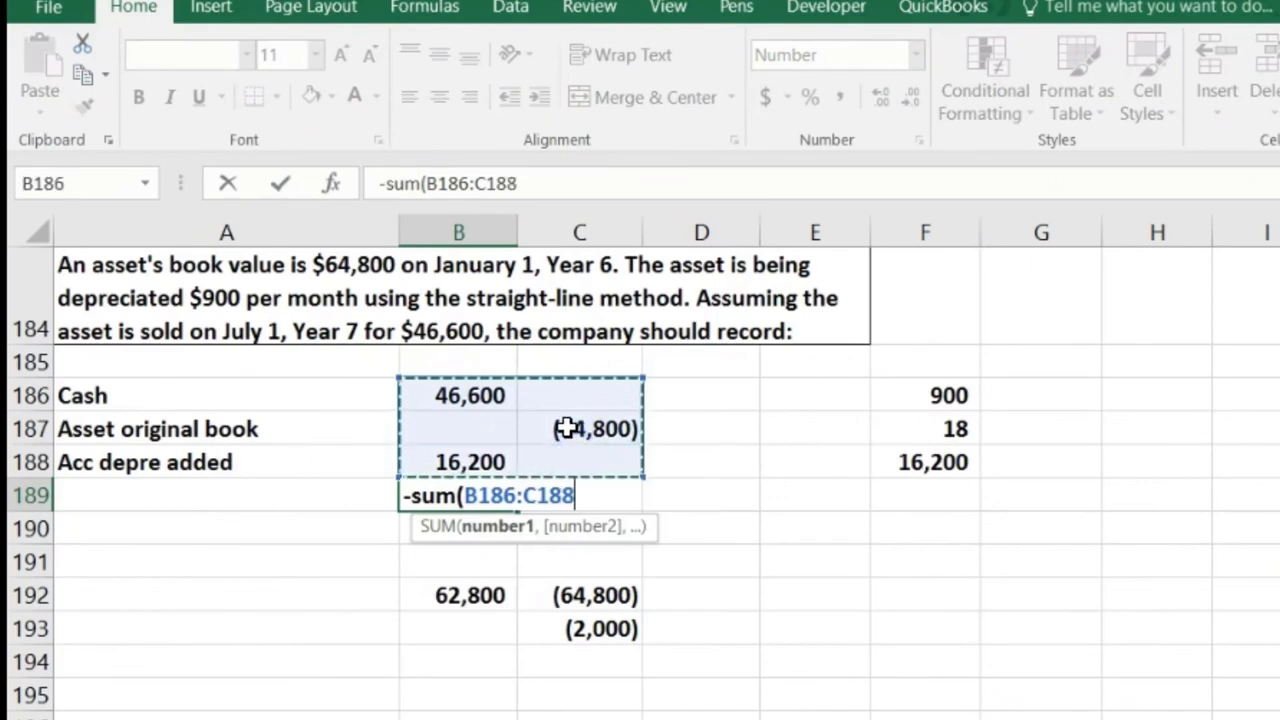
key(Return)
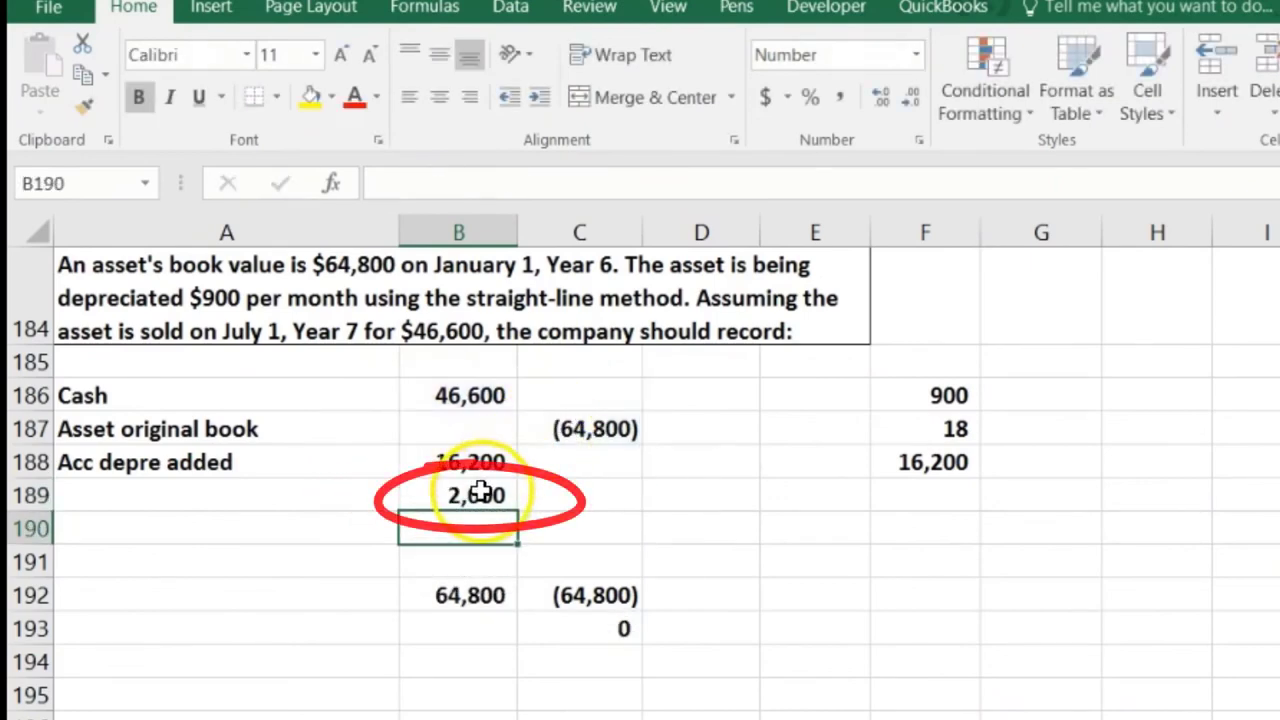
- Label the balancing debit line of the sale entry in A189 as "Loss on sale"
click(478, 497)
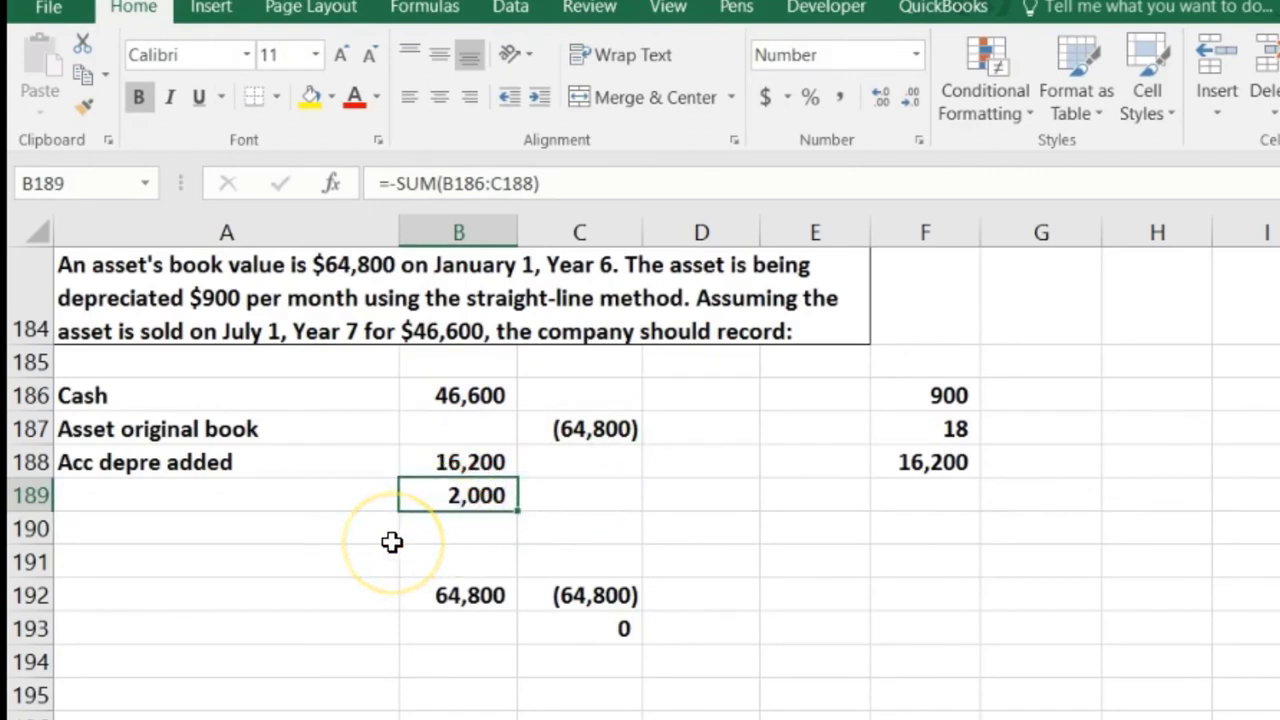
click(306, 497)
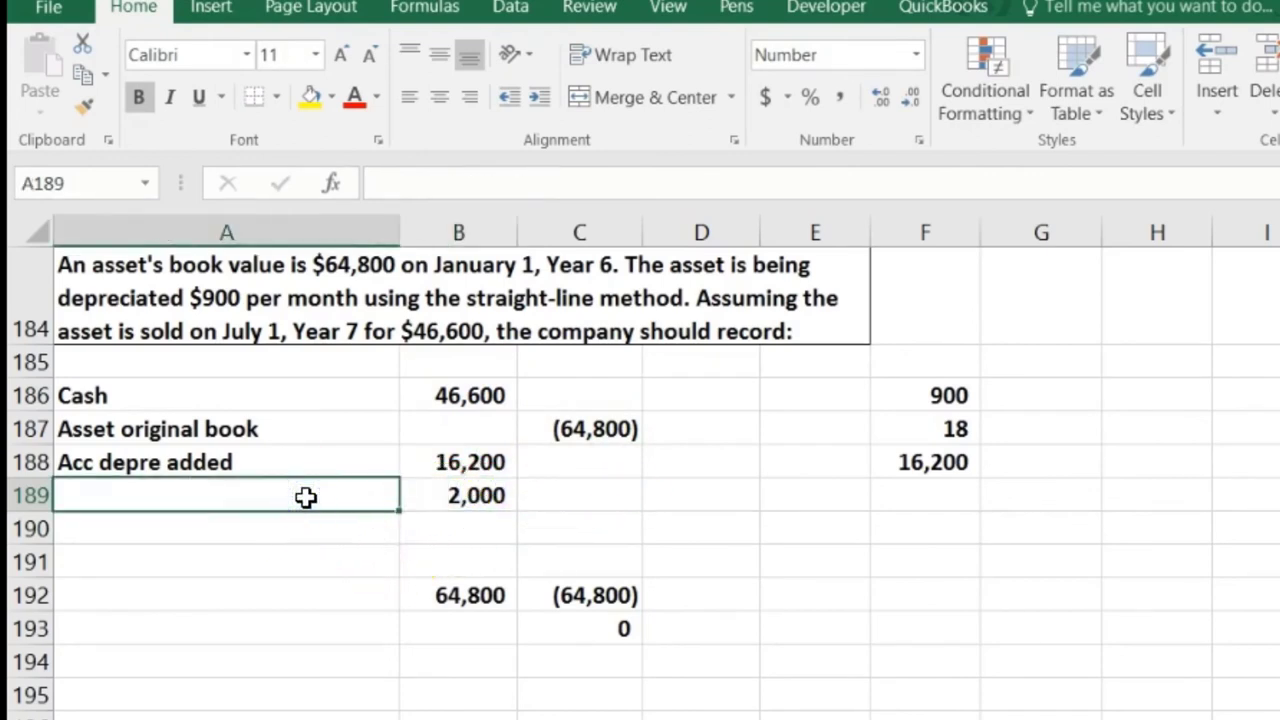
text(Loss on sale)
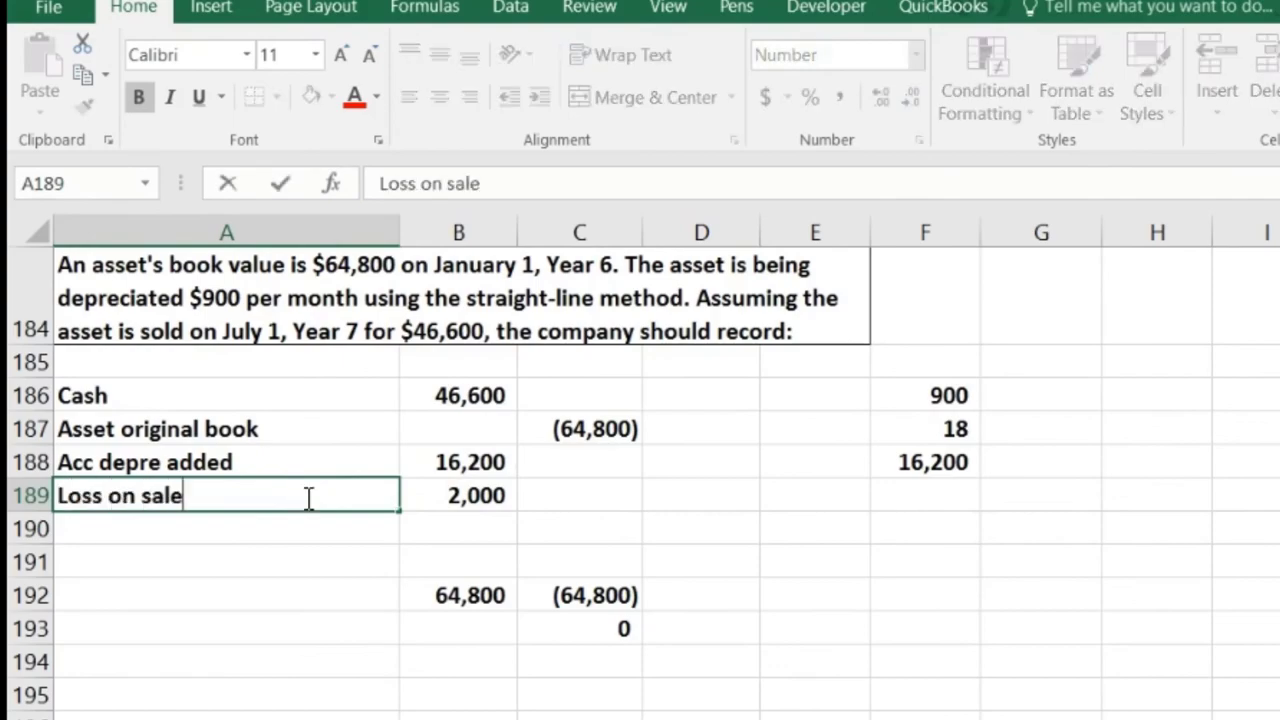
key(Return)
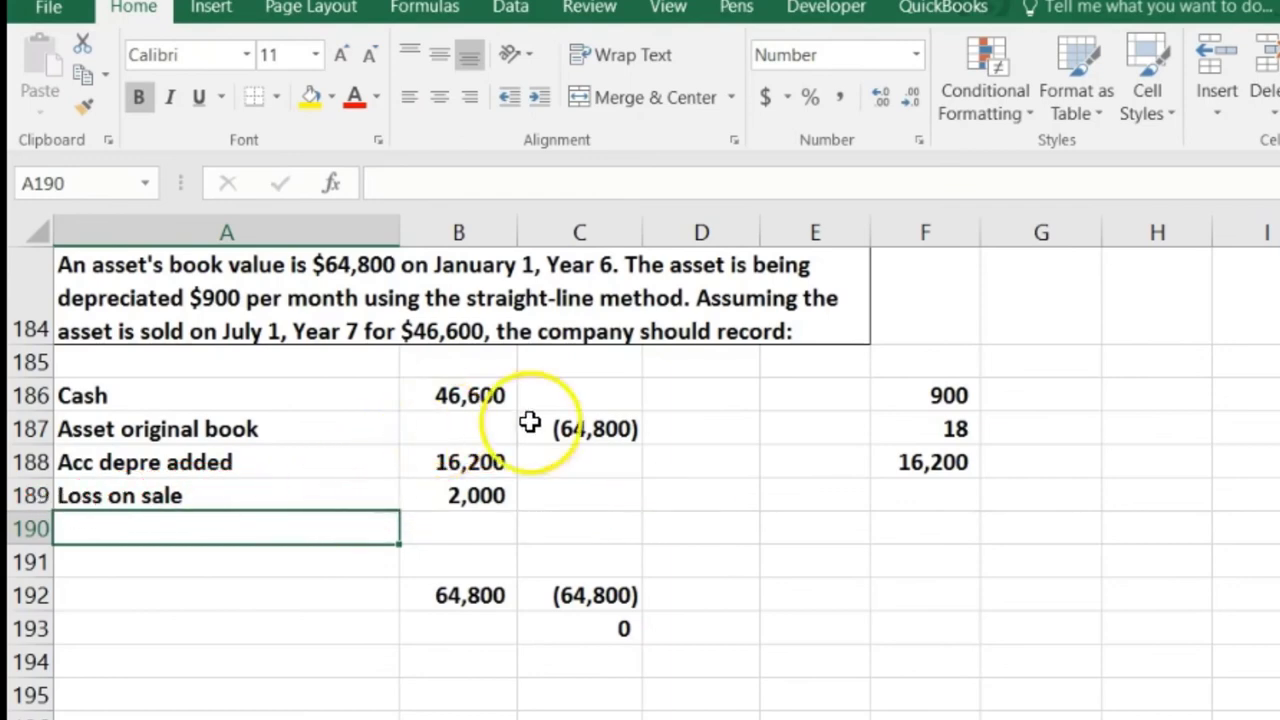
click(588, 428)
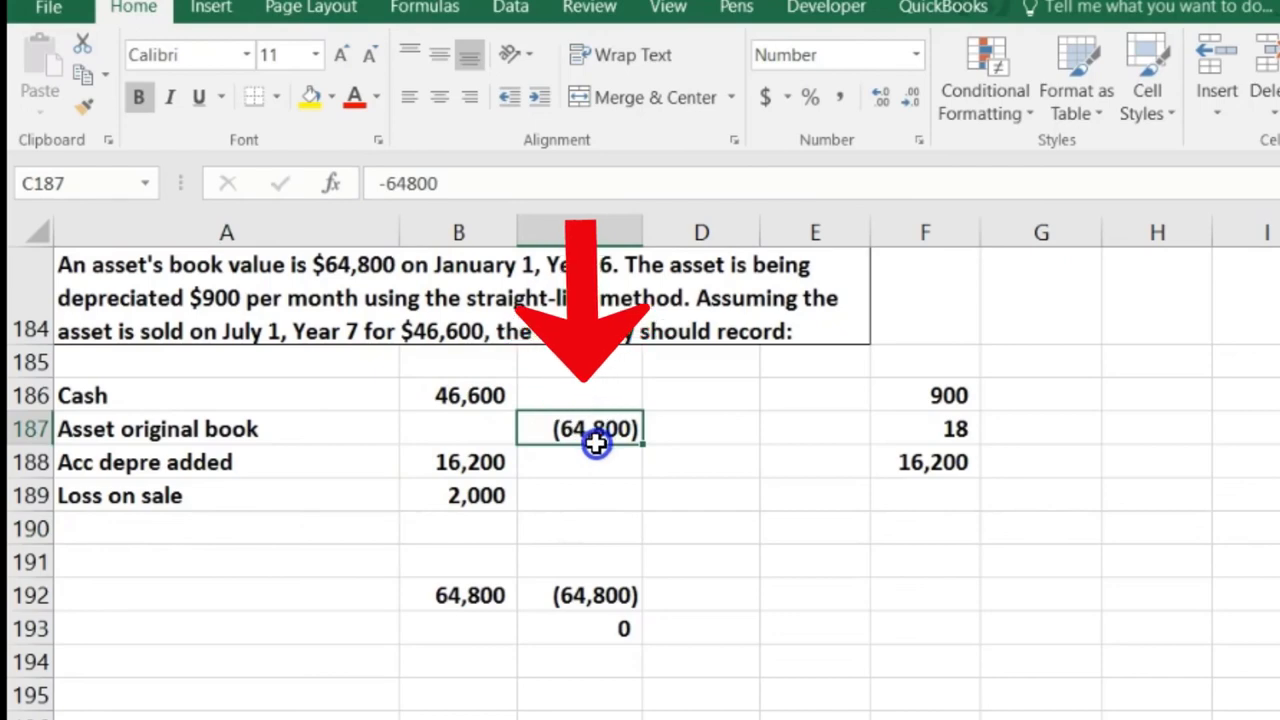
drag(596, 443, 487, 457)
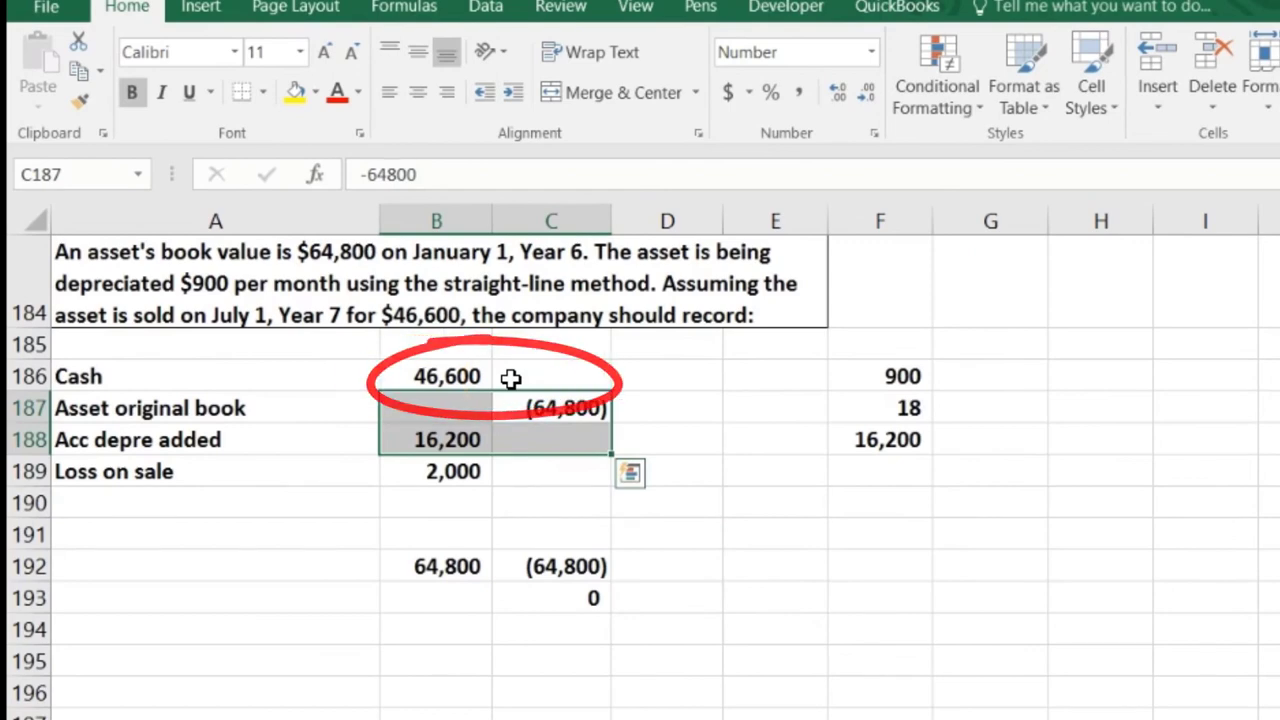
click(470, 479)
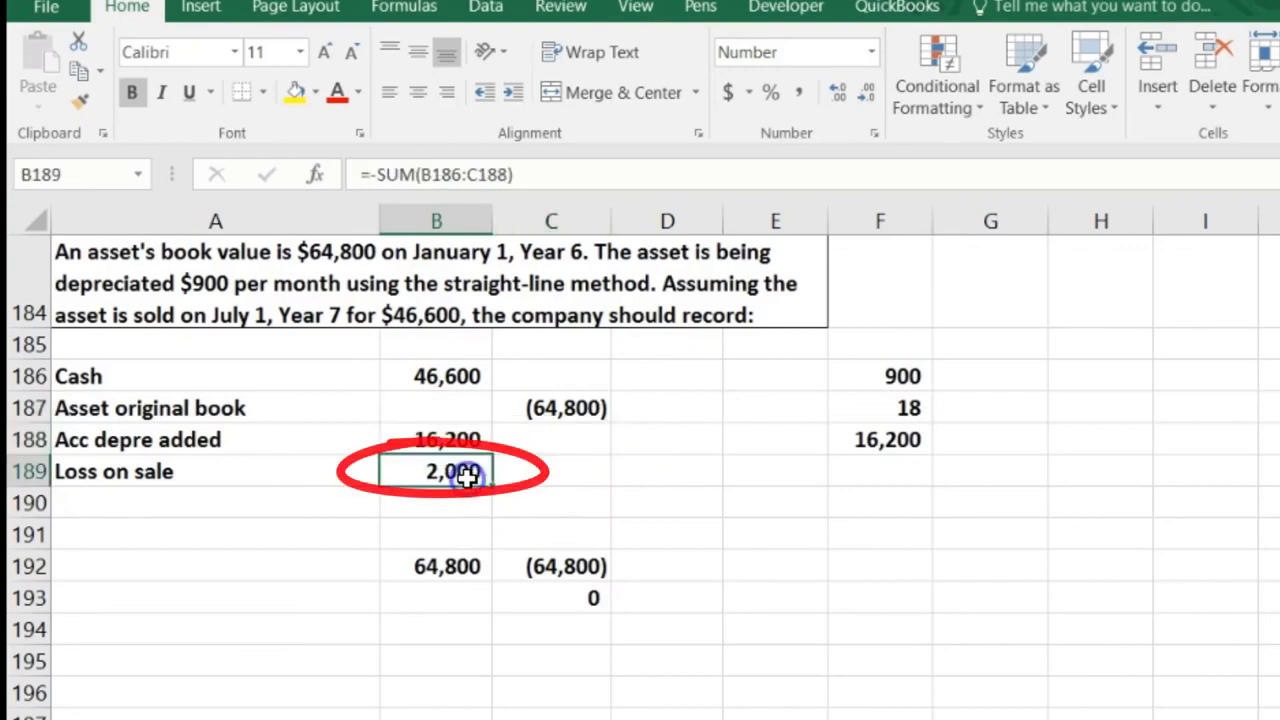